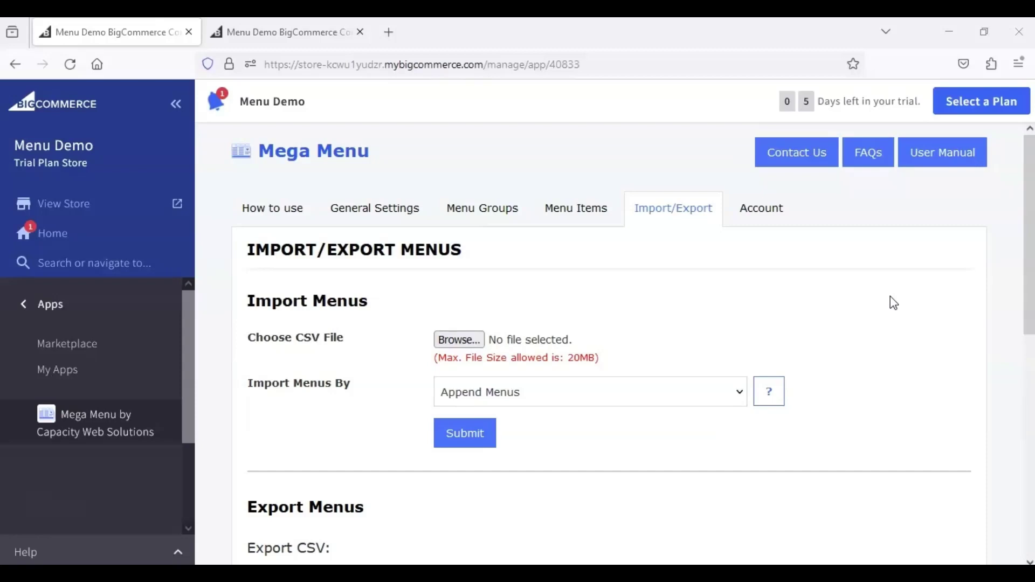
# - Export Mega Menu's Bulk Insert/Append Menus CSV template, save it, and open it in Excel
pyautogui.moveTo(1030, 321); pyautogui.dragTo(1028, 485)
pyautogui.click(508, 416)
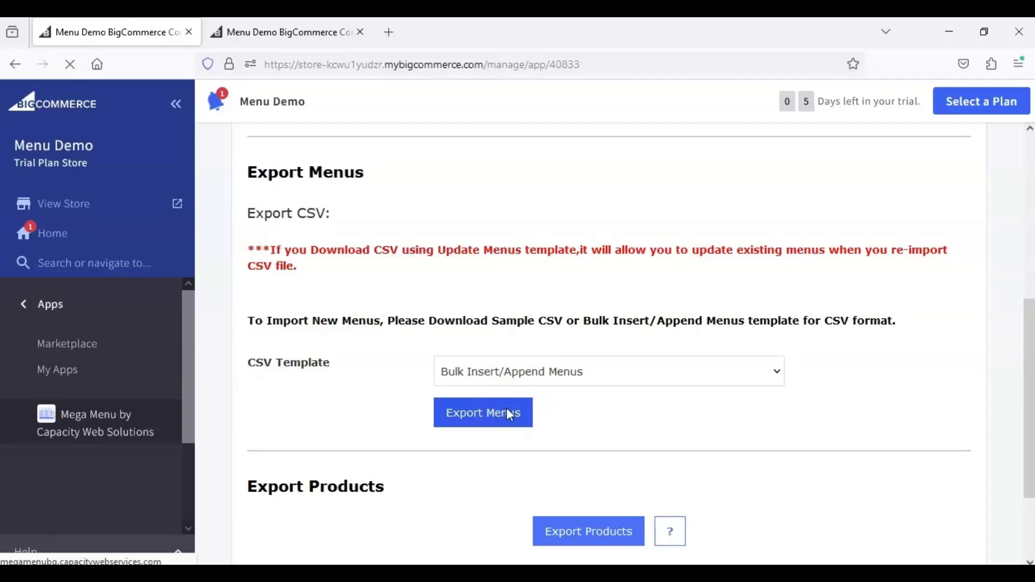
pyautogui.click(409, 432)
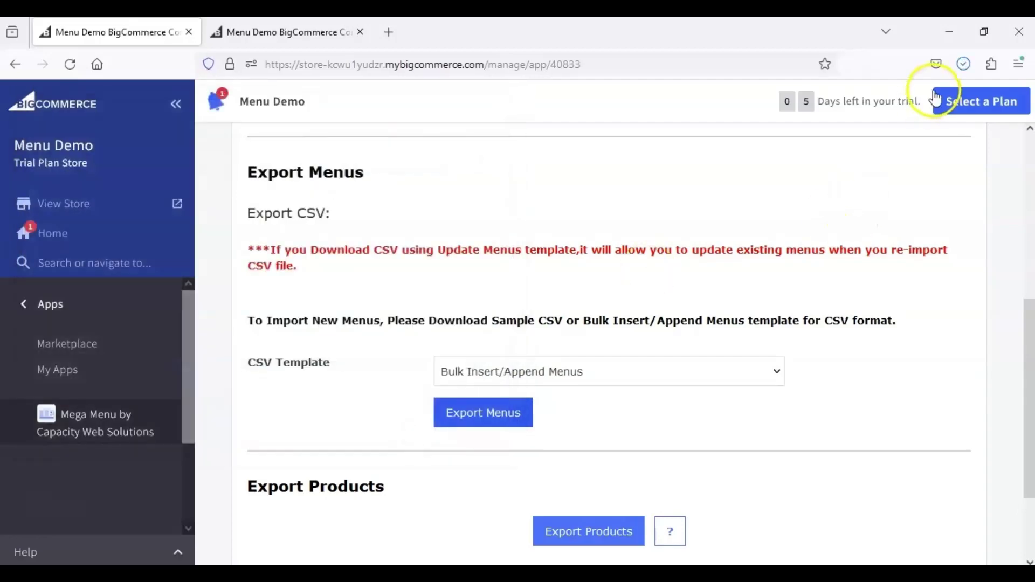
pyautogui.click(963, 63)
# - Open the menus CSV, widen column A and enter 'Category Page' in A2
pyautogui.click(890, 103)
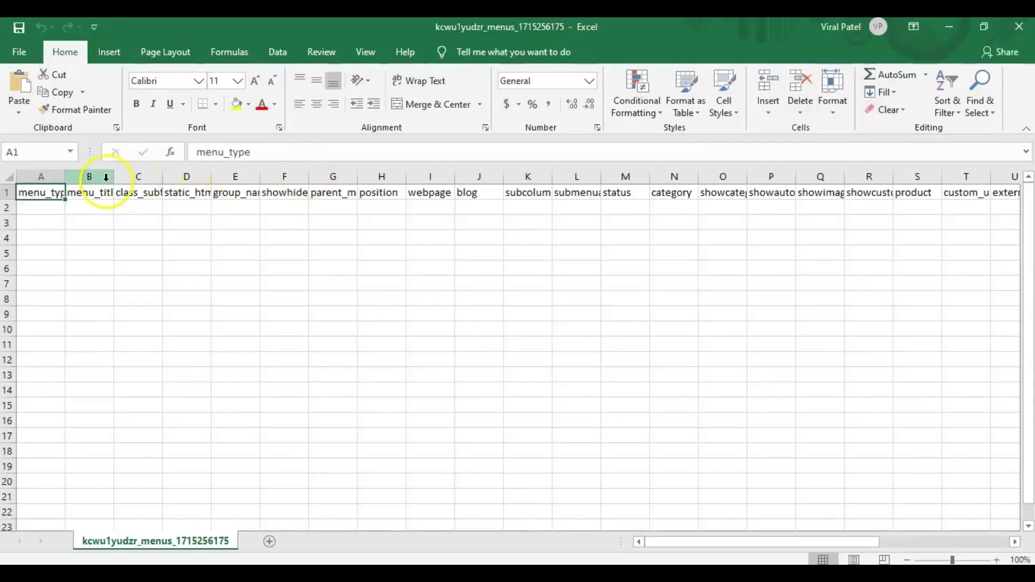
pyautogui.moveTo(64, 179); pyautogui.dragTo(105, 178)
pyautogui.click(58, 212)
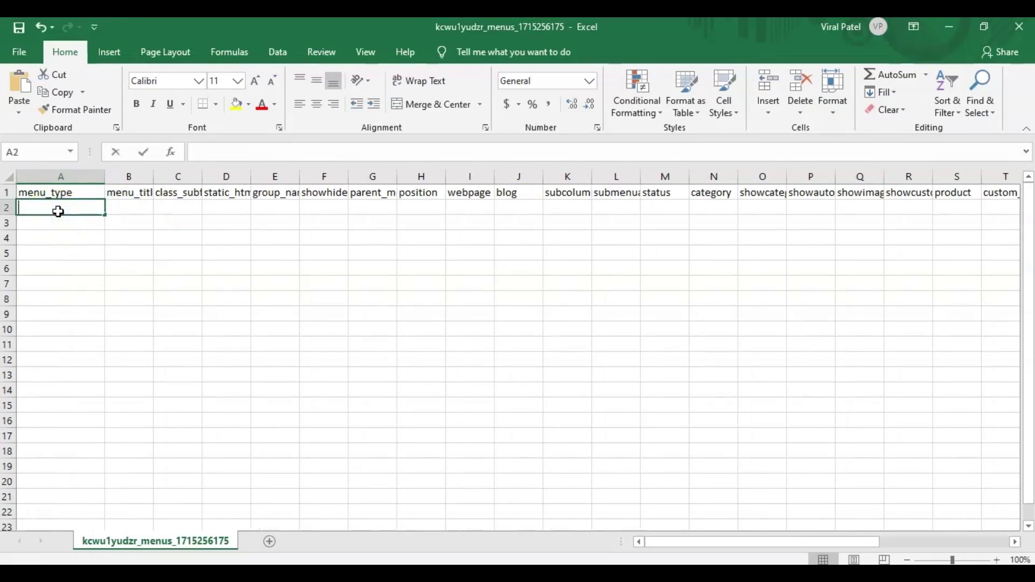
pyautogui.write('Ca')
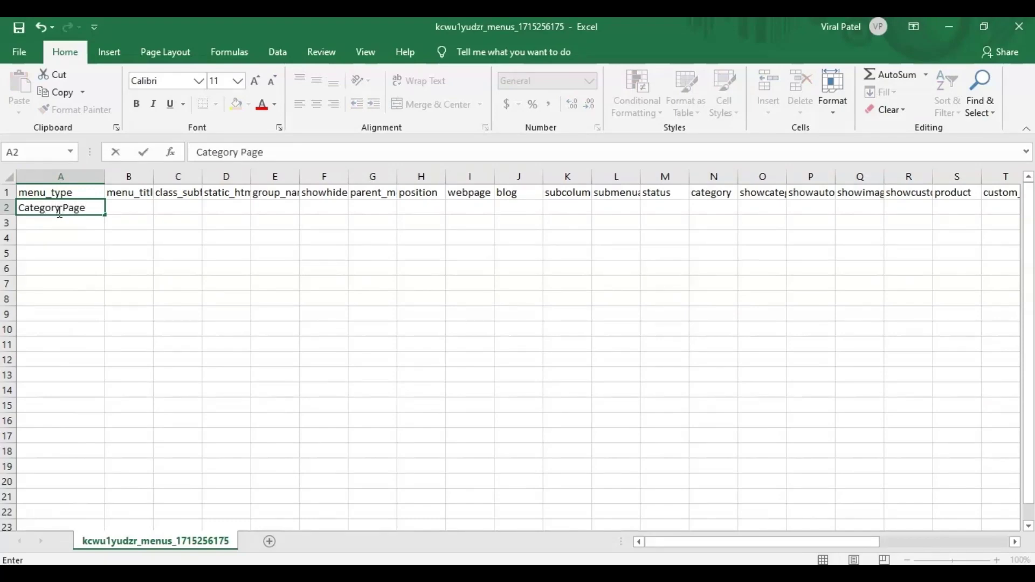
pyautogui.write('tegory Page')
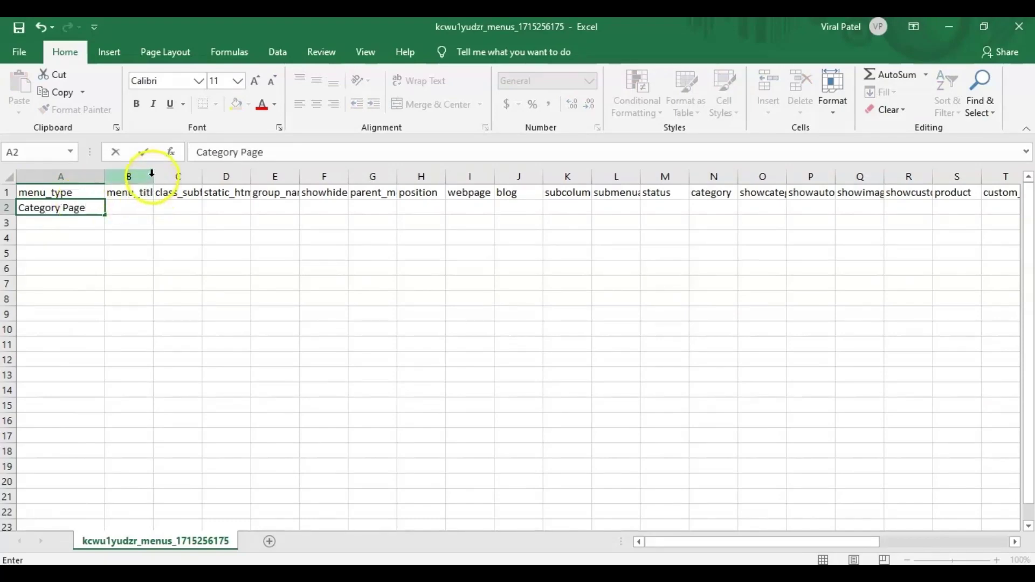
# - Widen column B and enter 'Shop' as the menu_title in B2
pyautogui.click(152, 176)
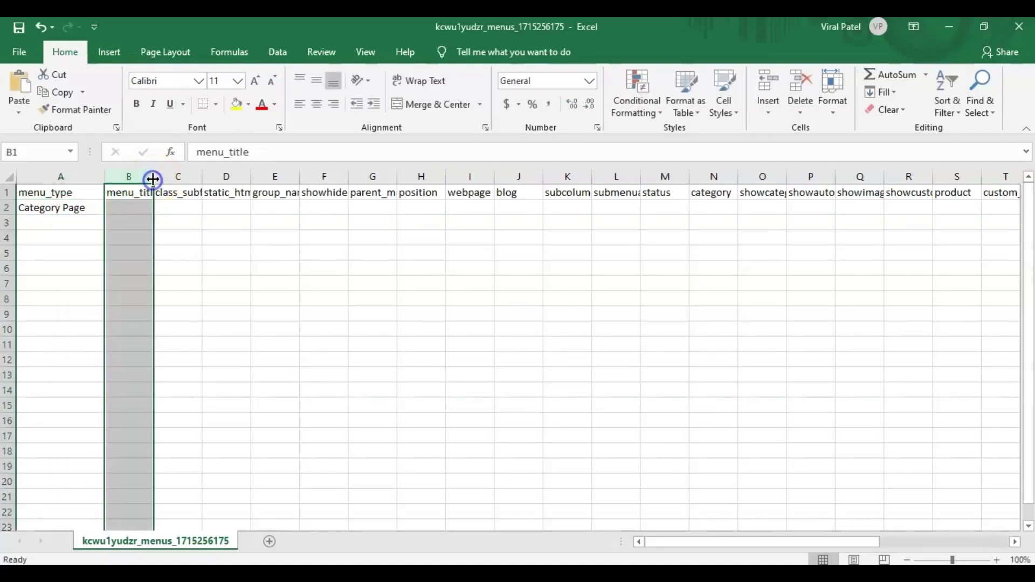
pyautogui.moveTo(154, 176); pyautogui.dragTo(260, 177)
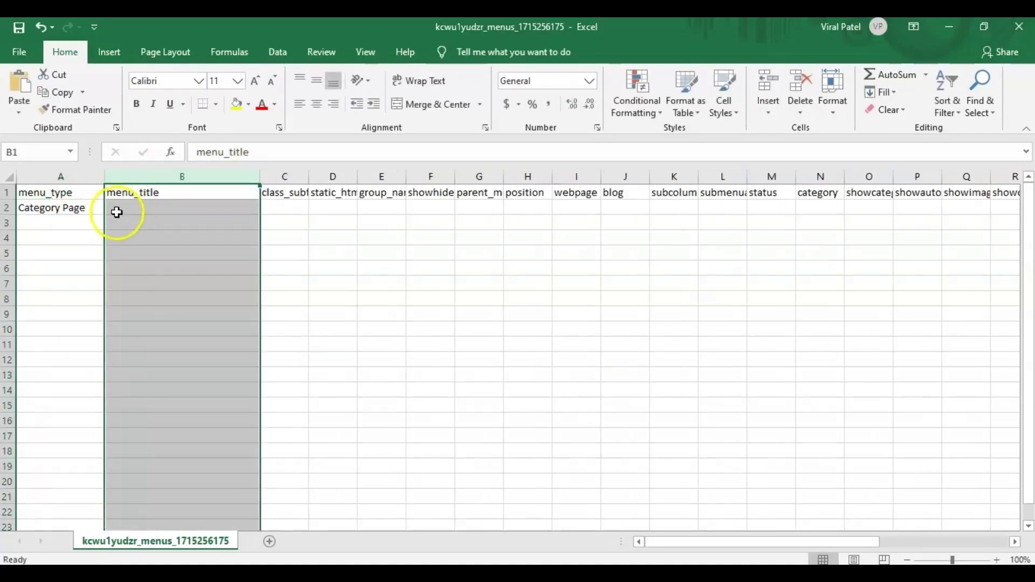
pyautogui.click(116, 212)
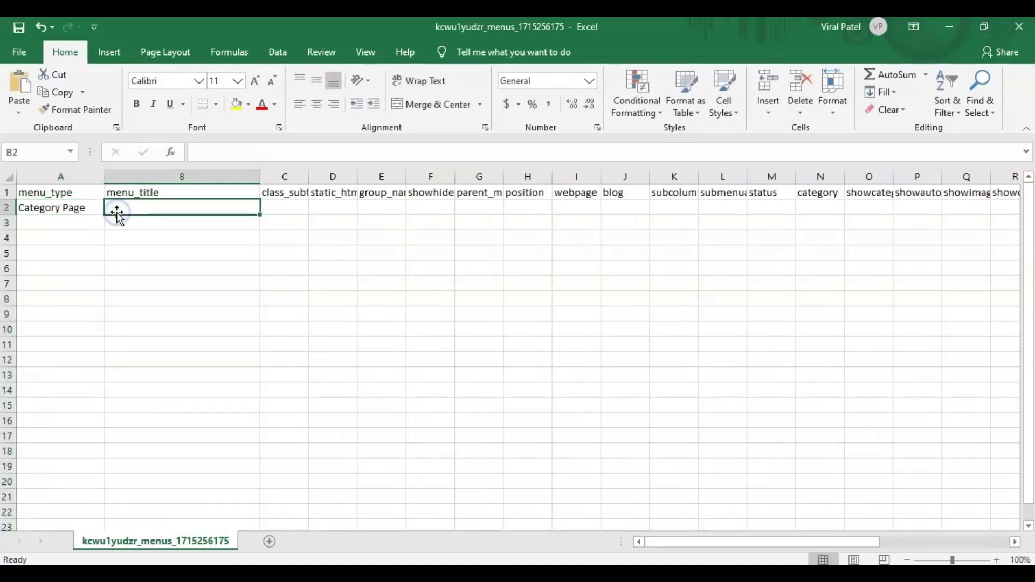
pyautogui.write('Shop')
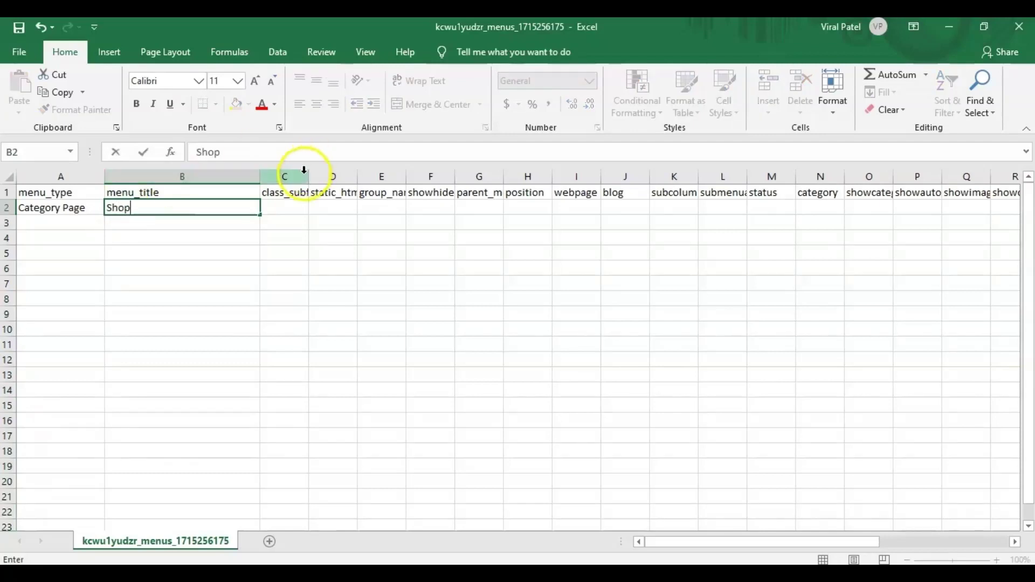
# - Copy the 'Sample Menu Group' title from Mega Menu's Menu Groups list
pyautogui.click(382, 210)
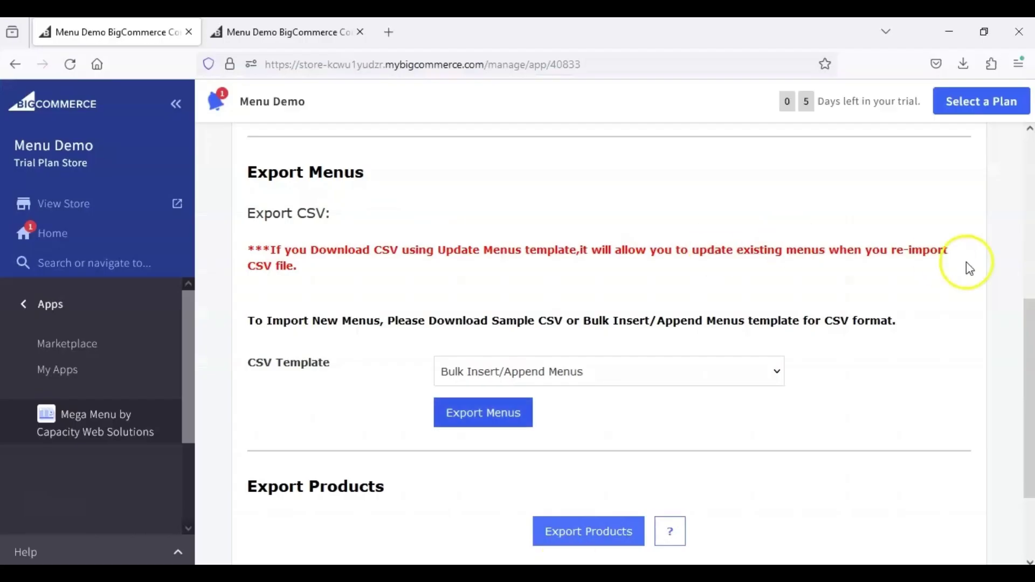
pyautogui.scroll(6, 1030, 183)
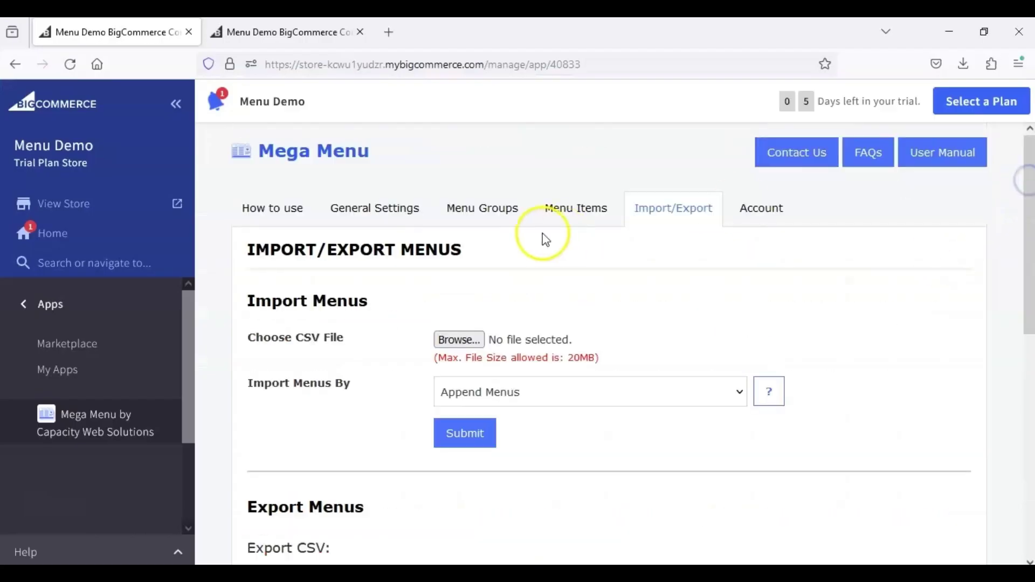
pyautogui.click(488, 212)
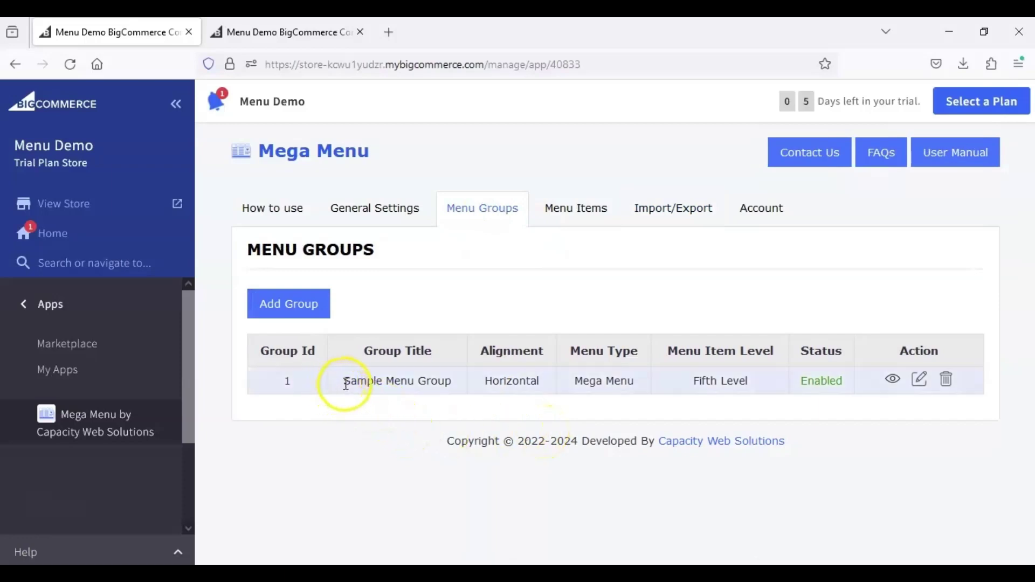
pyautogui.moveTo(345, 383); pyautogui.dragTo(430, 381)
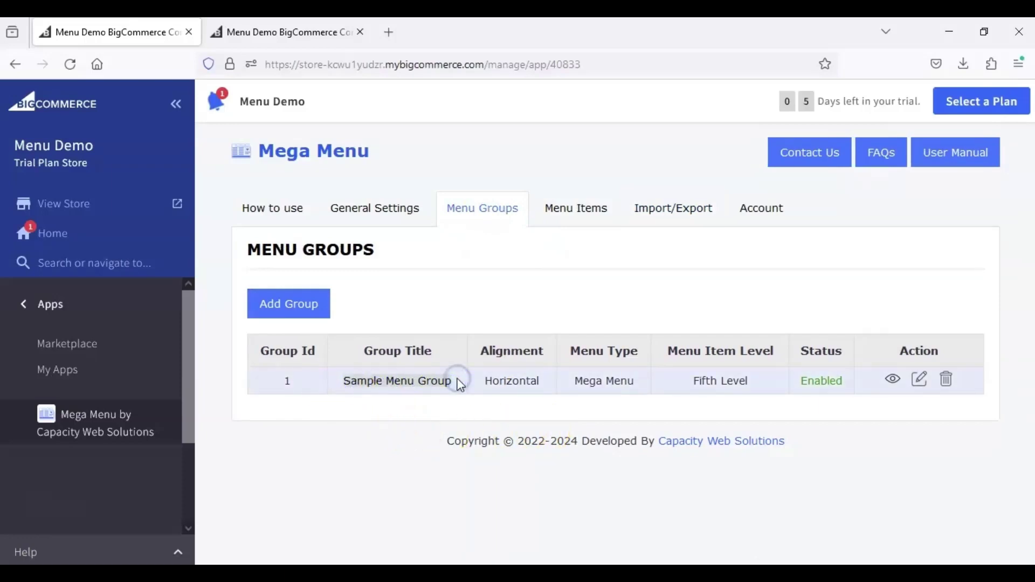
# - Paste 'Sample Menu Group' into E2 and widen columns E and G
pyautogui.hotkey('alt', 'Tab')
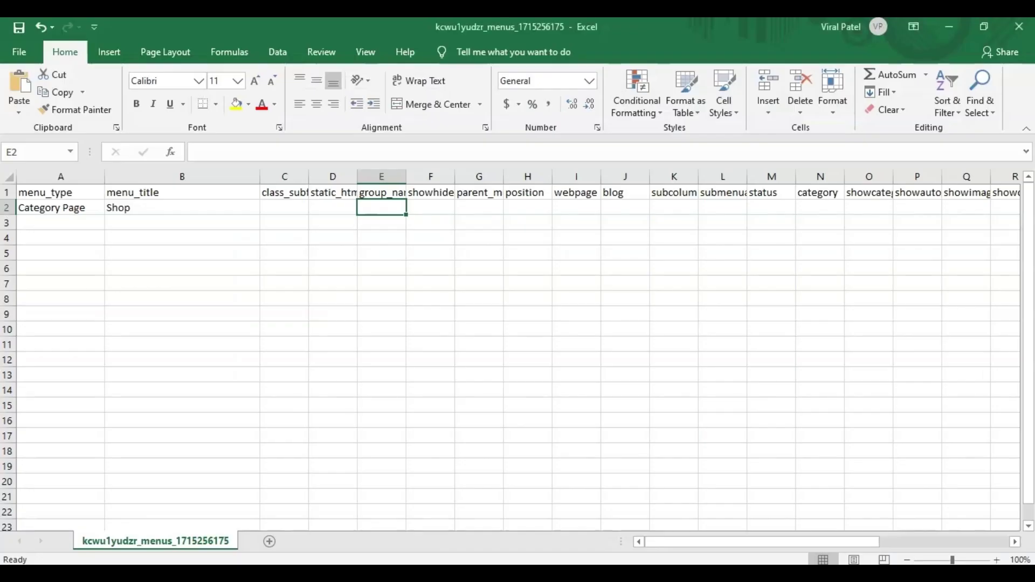
pyautogui.click(377, 210)
pyautogui.write('Sample Menu Group')
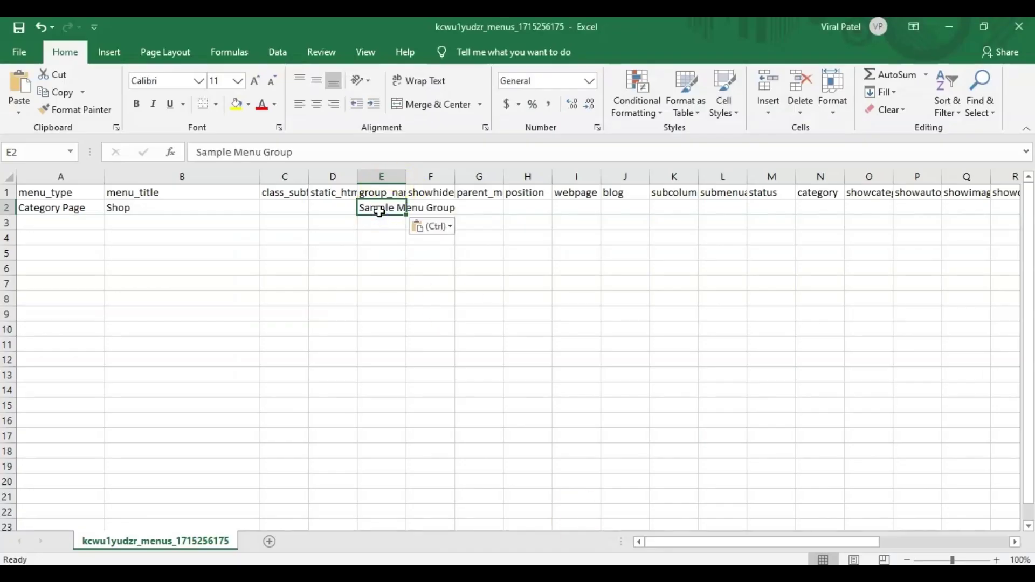
pyautogui.moveTo(406, 177); pyautogui.dragTo(511, 176)
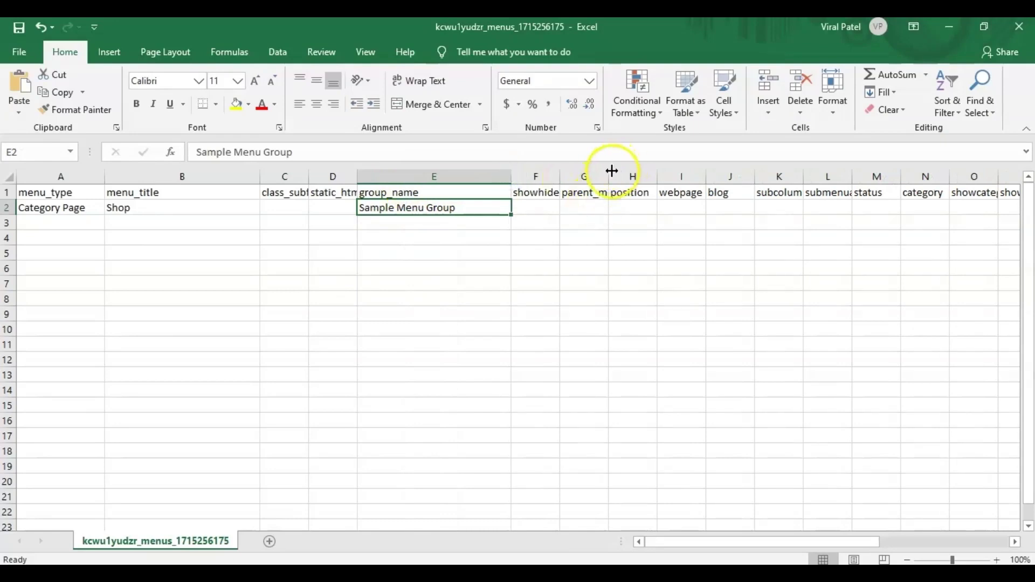
pyautogui.moveTo(609, 176); pyautogui.dragTo(685, 176)
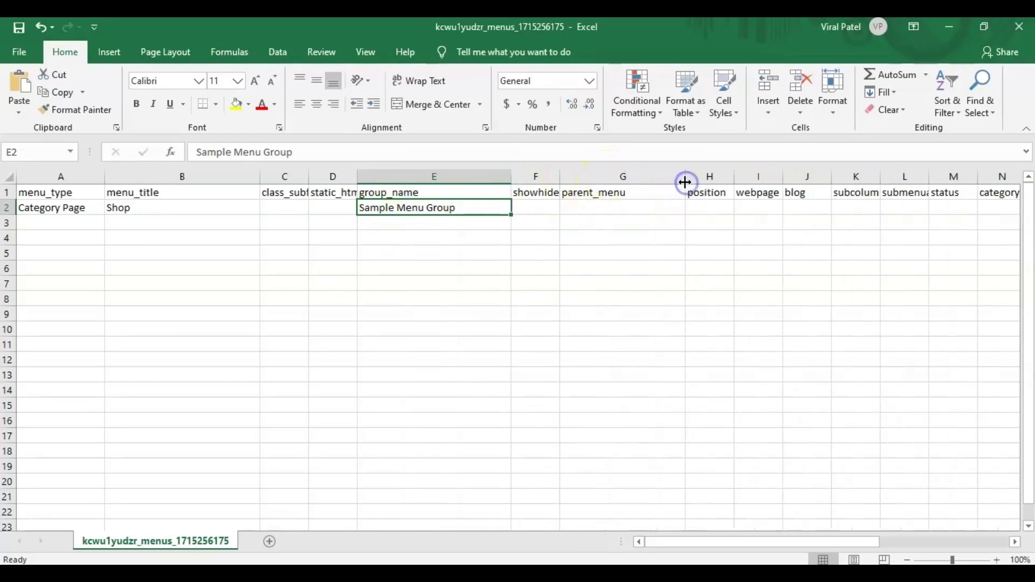
pyautogui.click(597, 210)
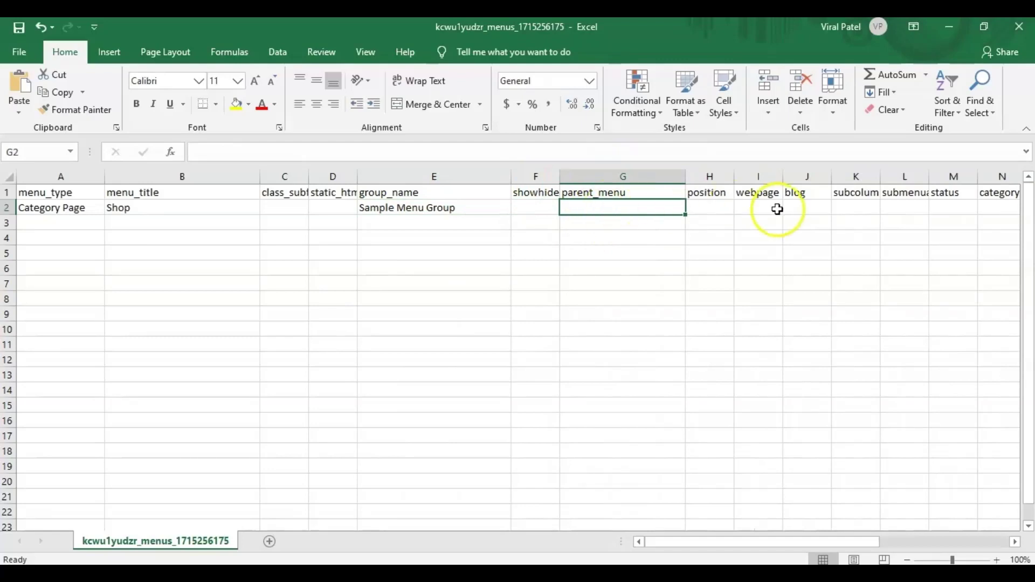
# - Widen column K and enter '1 Column Layout' as the subcolumn layout in K2
pyautogui.click(851, 202)
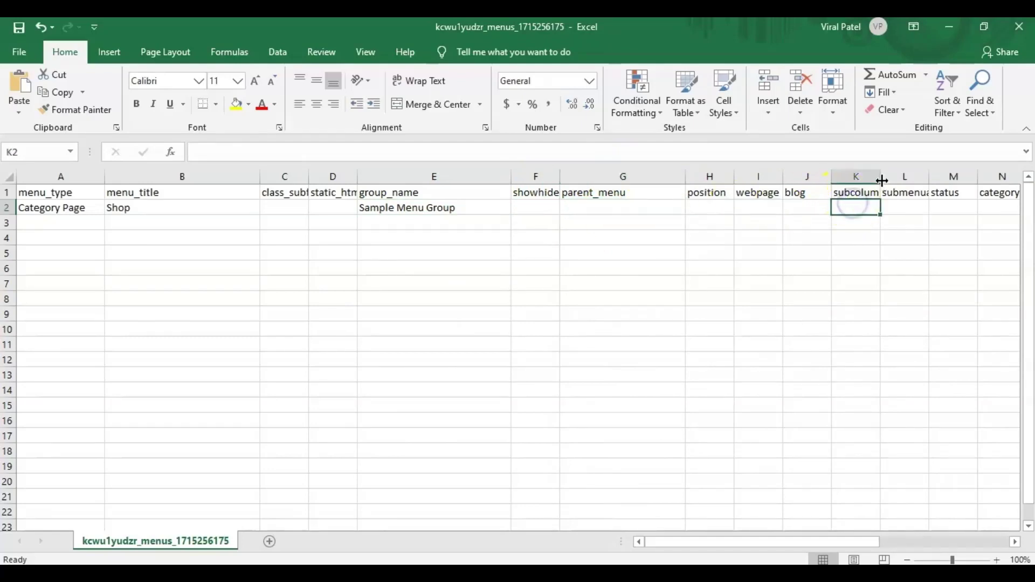
pyautogui.moveTo(882, 178); pyautogui.dragTo(952, 183)
pyautogui.click(843, 215)
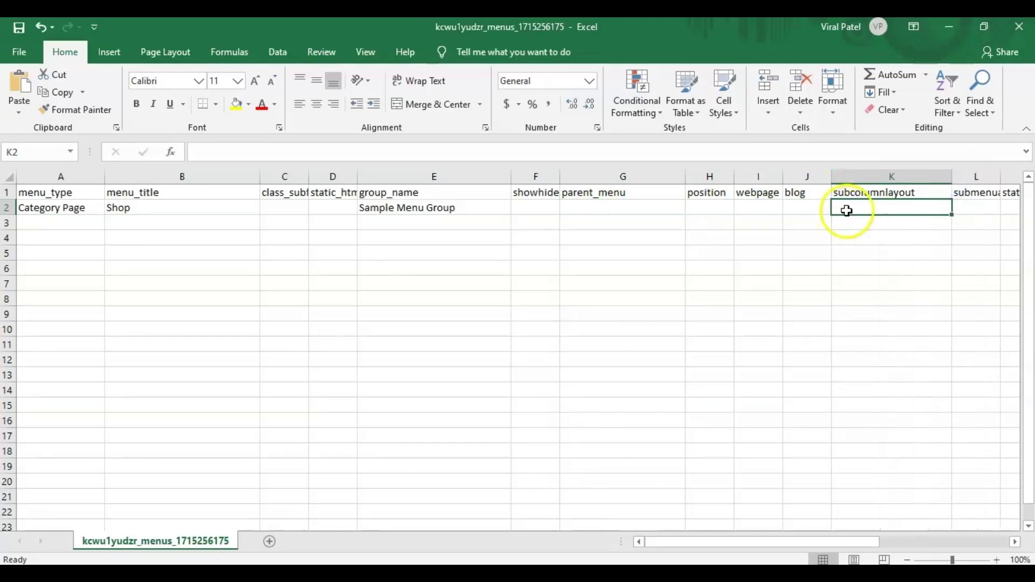
pyautogui.click(847, 211)
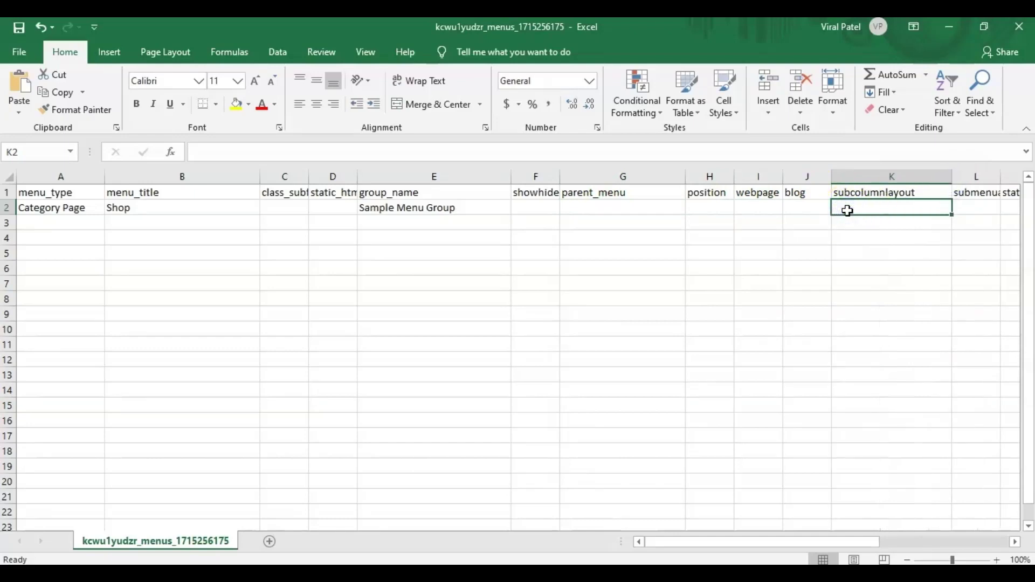
pyautogui.write('1 Column Layout')
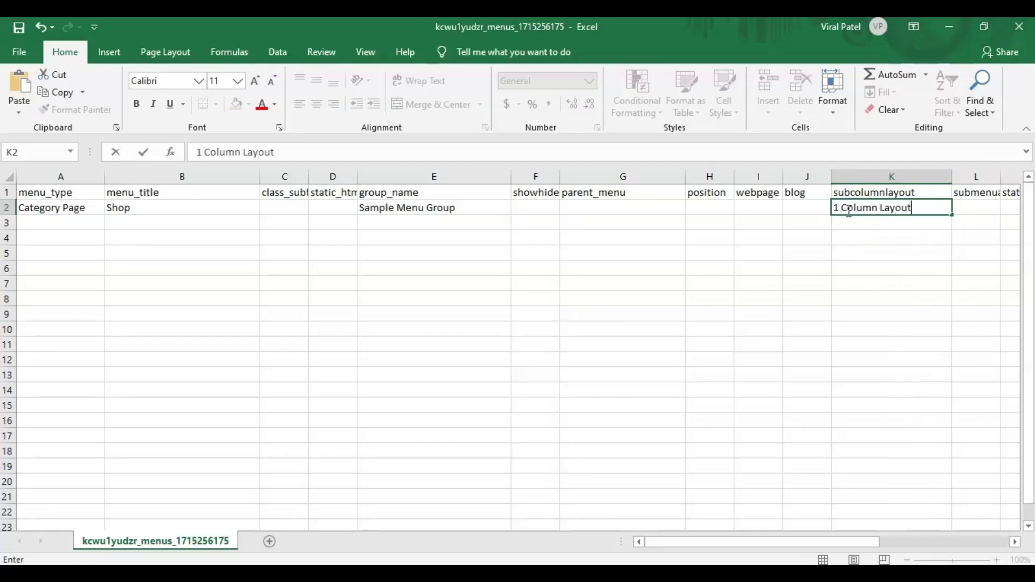
pyautogui.moveTo(808, 541); pyautogui.dragTo(868, 541)
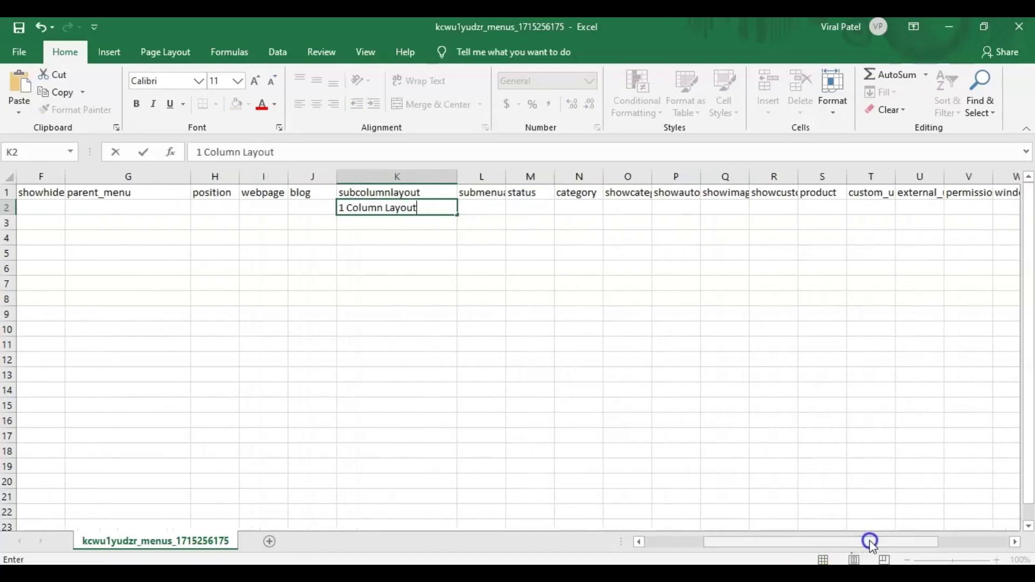
pyautogui.click(490, 209)
# - Enter 'Left' in L2, widen column L, and enter 'Enabled' in M2
pyautogui.write('Le')
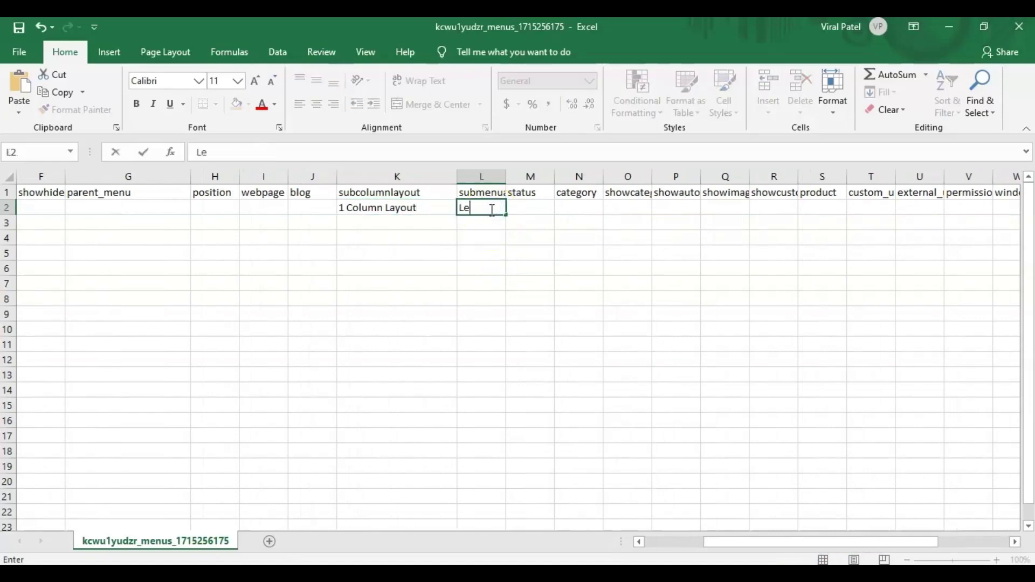
pyautogui.click(488, 193)
pyautogui.moveTo(506, 176); pyautogui.dragTo(545, 179)
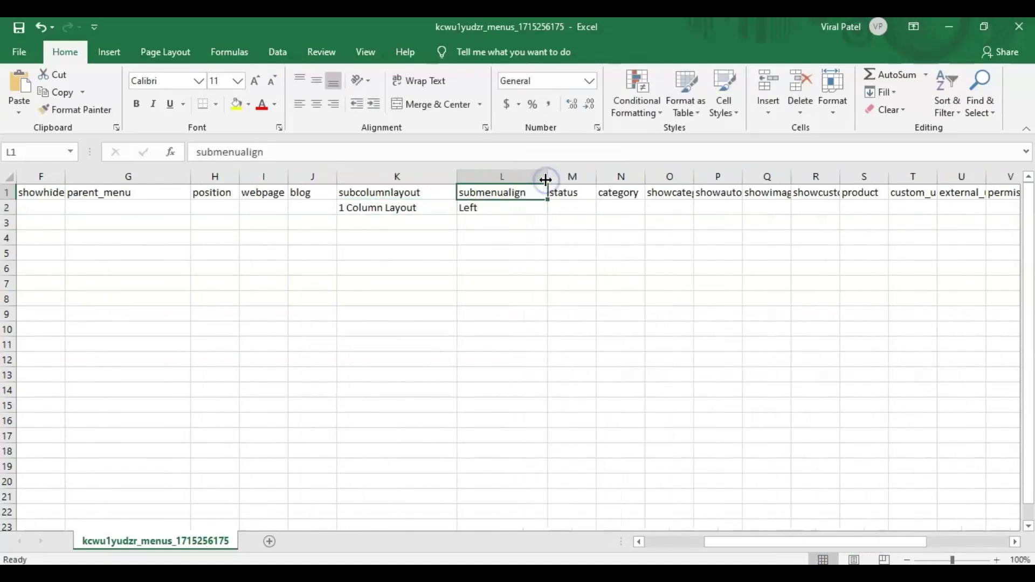
pyautogui.click(580, 205)
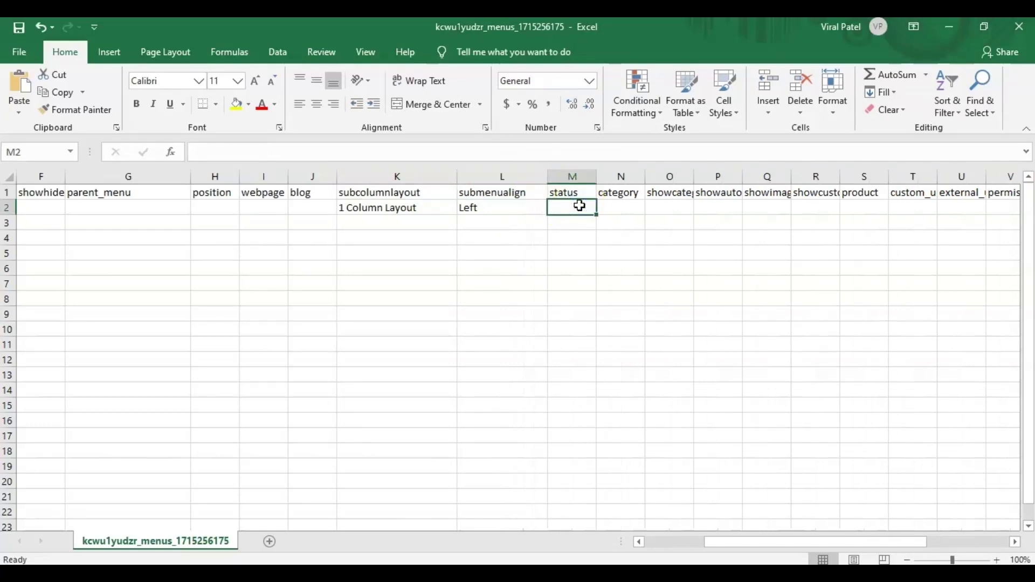
pyautogui.write('Enabled')
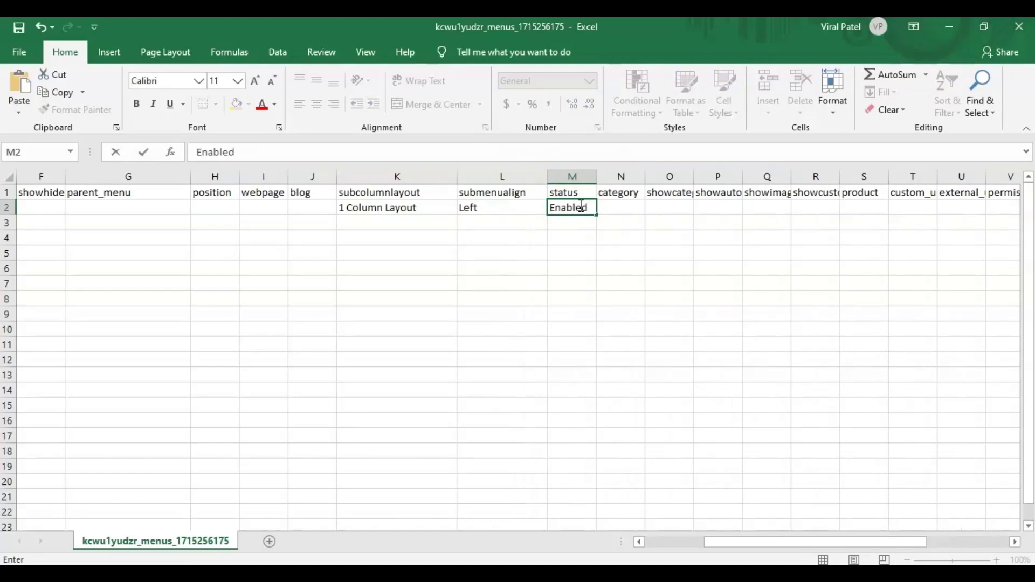
pyautogui.click(614, 208)
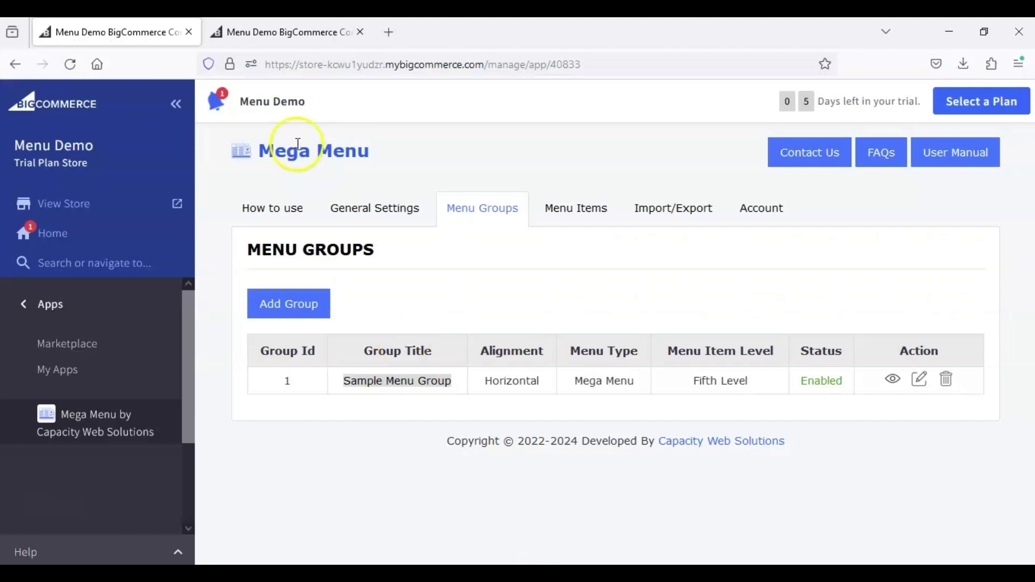
# - On BigCommerce's Product Categories page, expand Shop to show Accessories, Men and Women
pyautogui.click(272, 33)
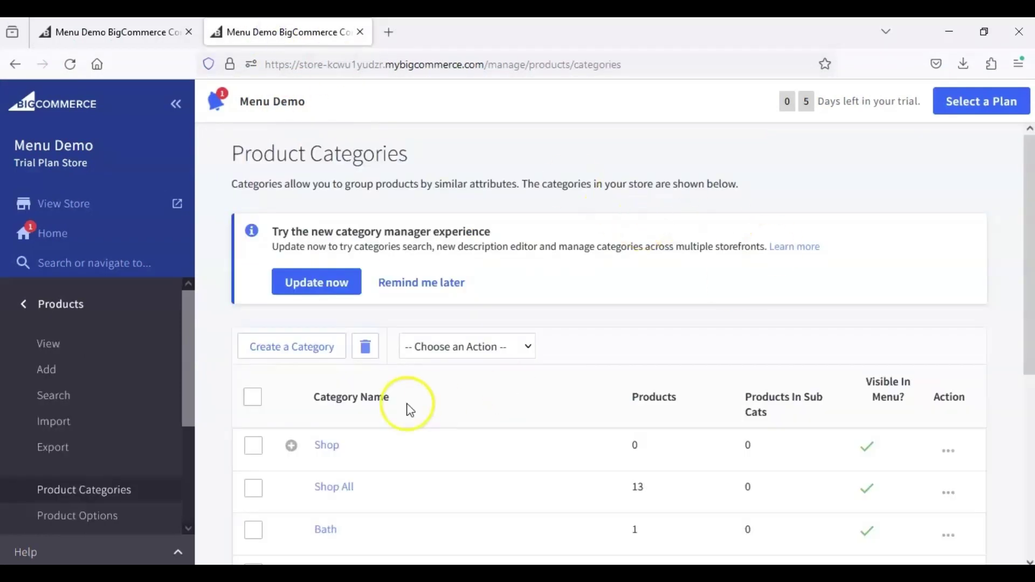
pyautogui.click(291, 446)
pyautogui.scroll(-4, 294, 453)
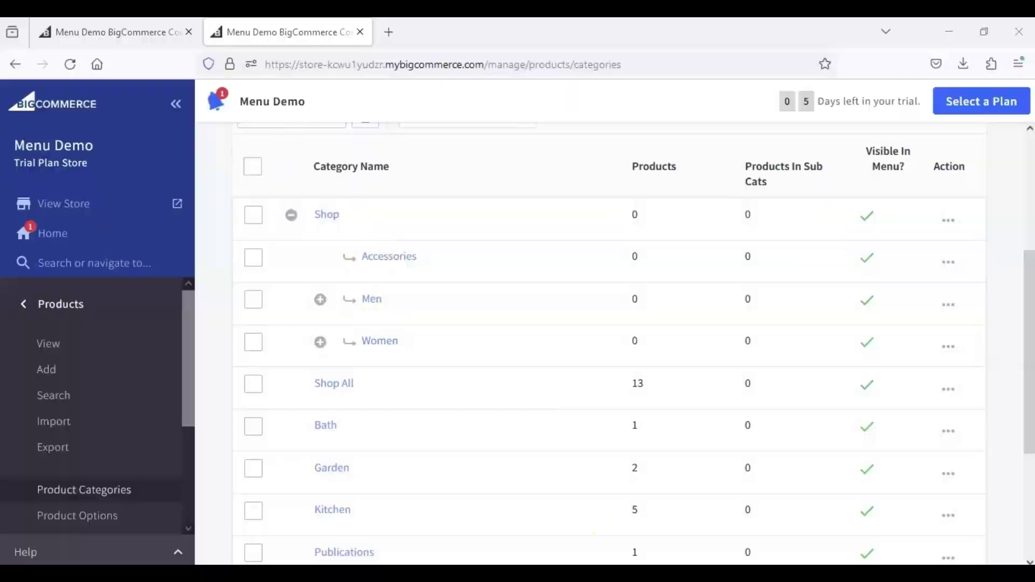
# - Enter 'Shop' as the category in N2 and widen columns O, P and Q
pyautogui.click(611, 564)
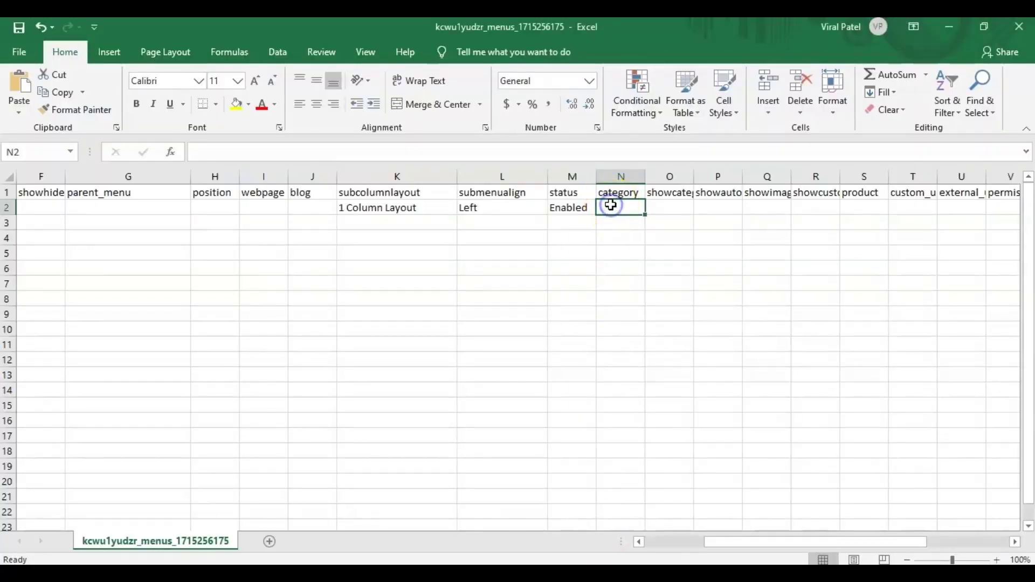
pyautogui.write('Shop')
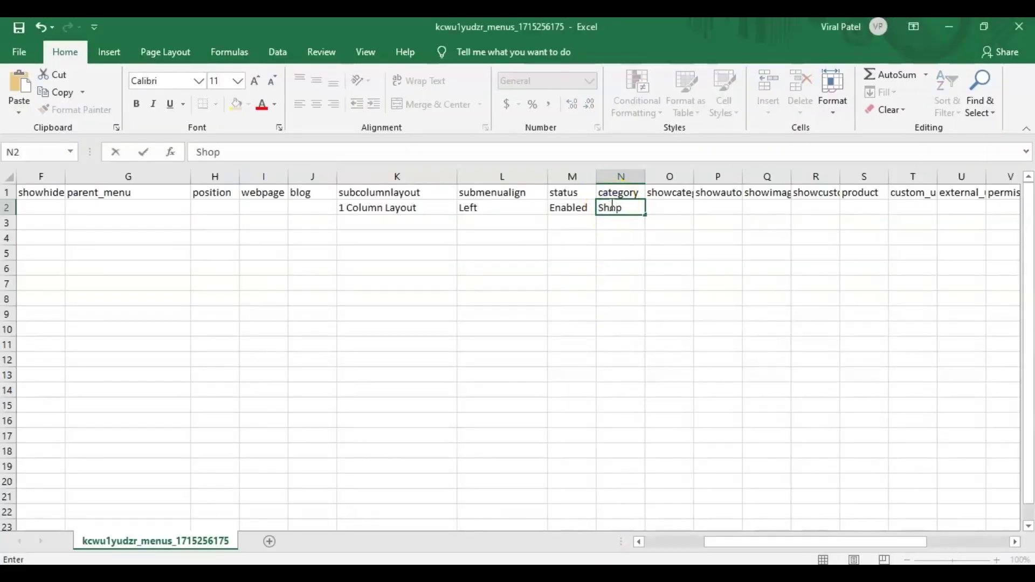
pyautogui.click(684, 195)
pyautogui.moveTo(693, 176); pyautogui.dragTo(774, 194)
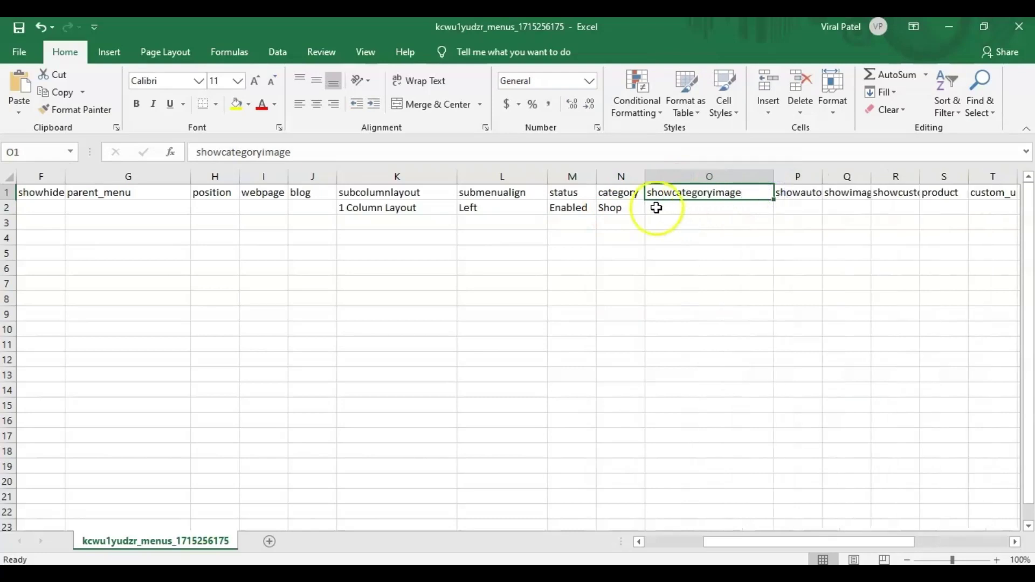
pyautogui.moveTo(735, 540); pyautogui.dragTo(793, 541)
pyautogui.click(478, 192)
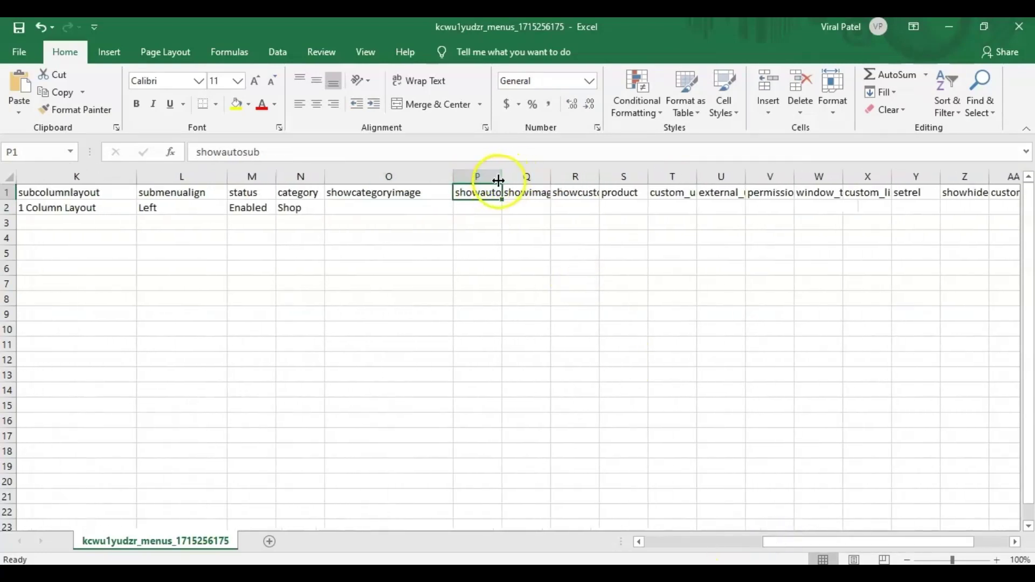
pyautogui.moveTo(498, 179); pyautogui.dragTo(829, 174)
pyautogui.click(620, 193)
pyautogui.click(756, 197)
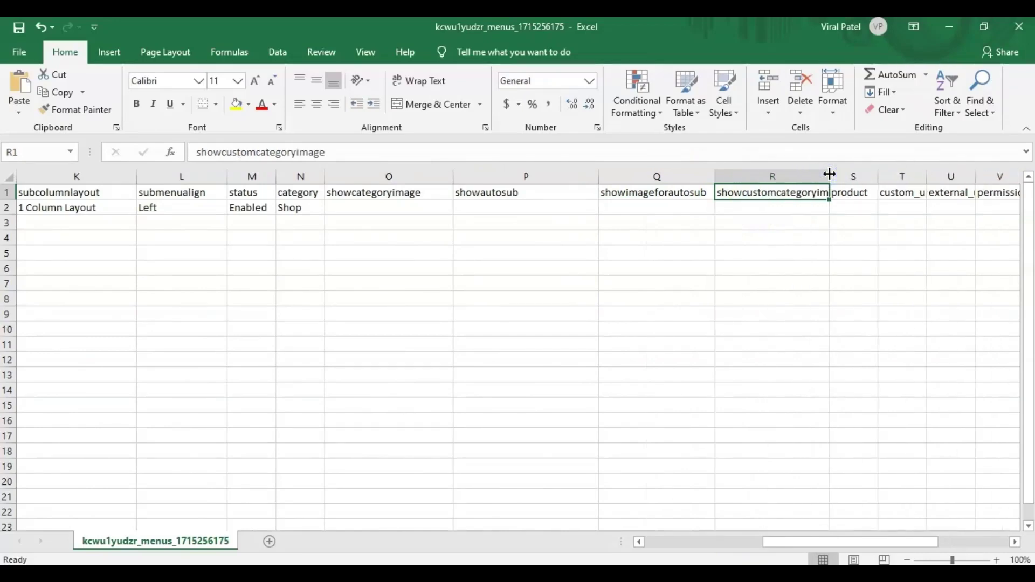
# - Set showautosub to 'Yes' for the Shop row
pyautogui.click(491, 207)
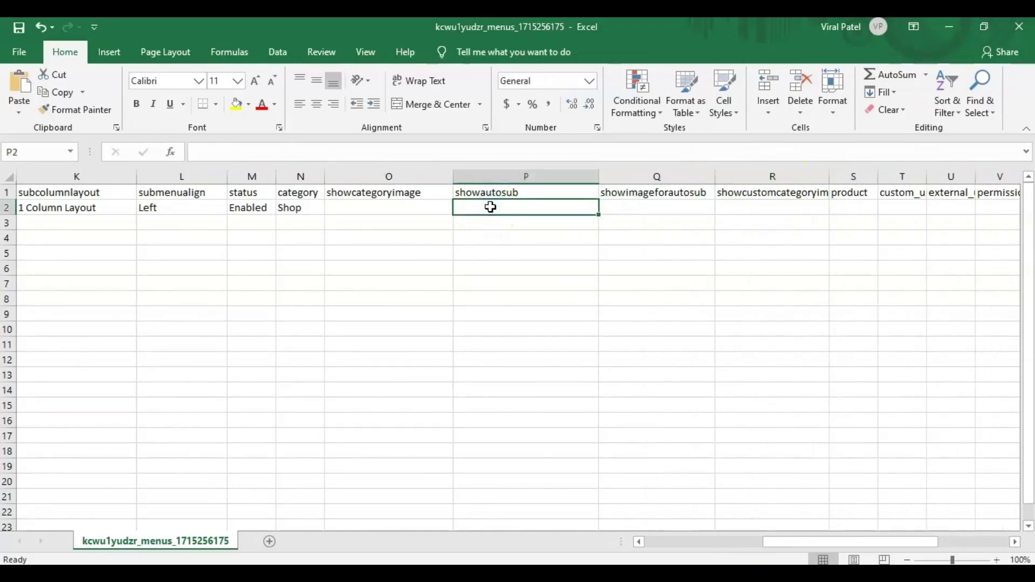
pyautogui.write('Yes')
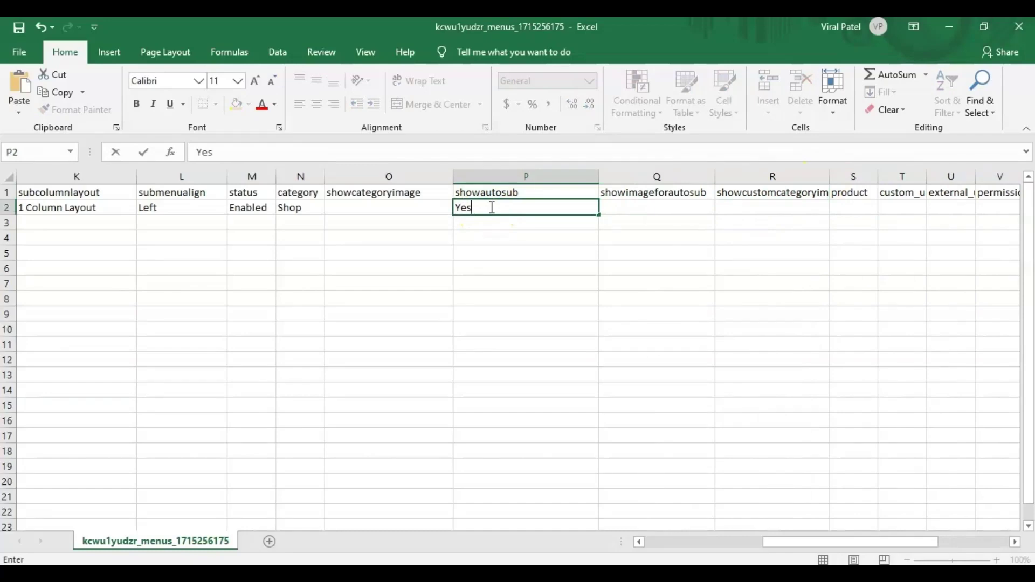
pyautogui.click(760, 207)
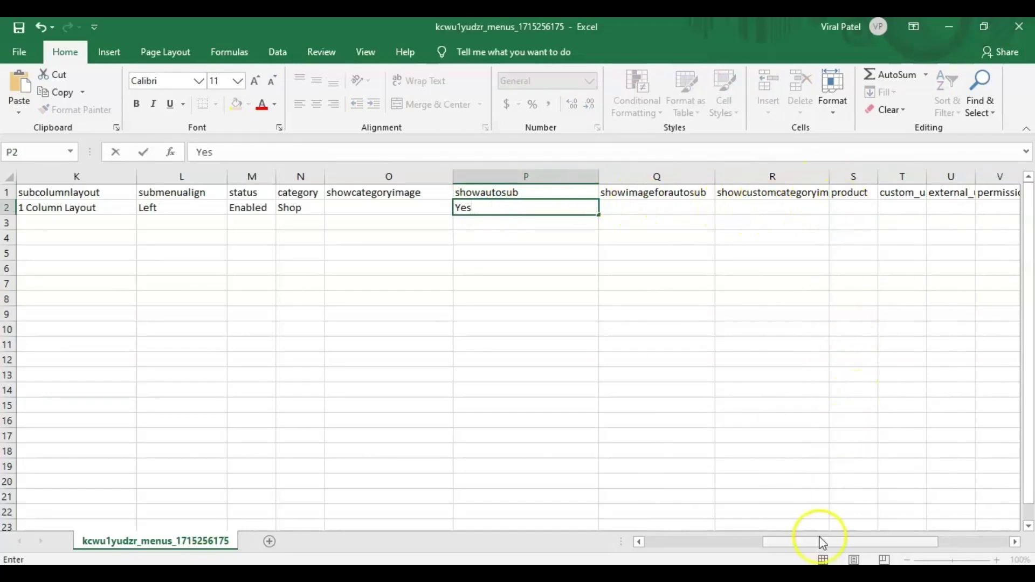
pyautogui.moveTo(818, 544); pyautogui.dragTo(881, 538)
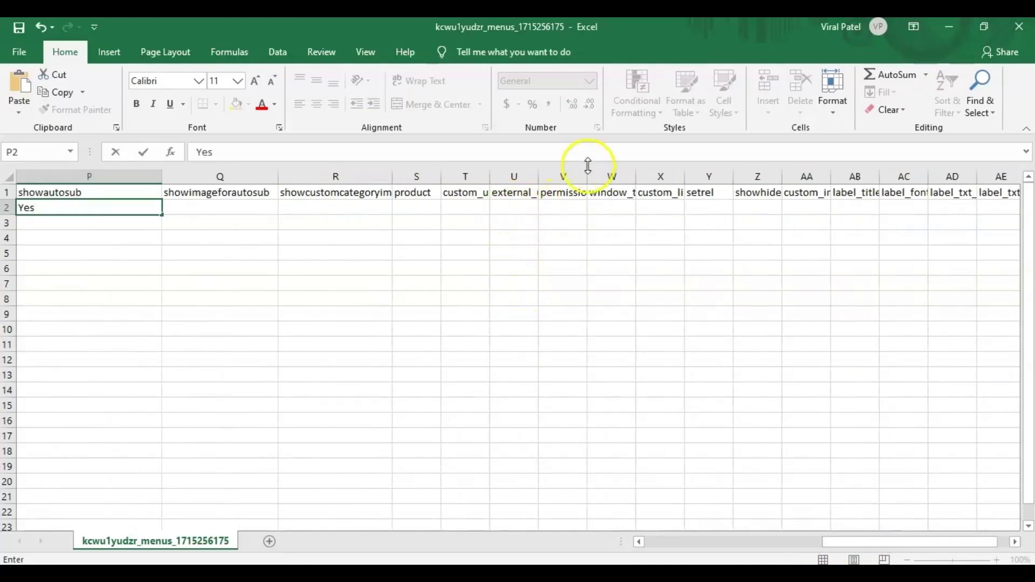
# - Set permission 'Public' and window target 'Parent', then save the workbook
pyautogui.click(569, 207)
pyautogui.write('P')
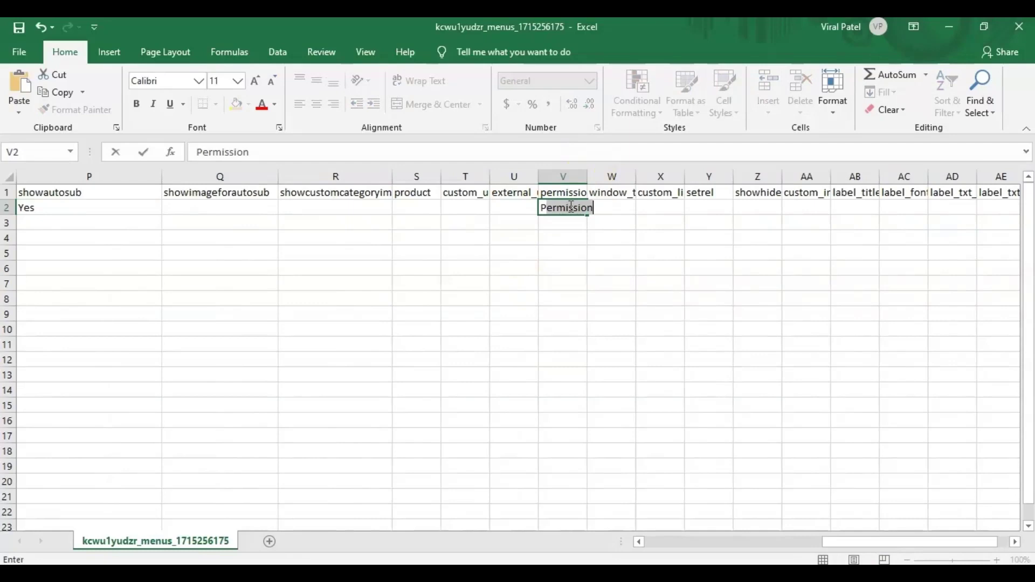
pyautogui.write('ublic')
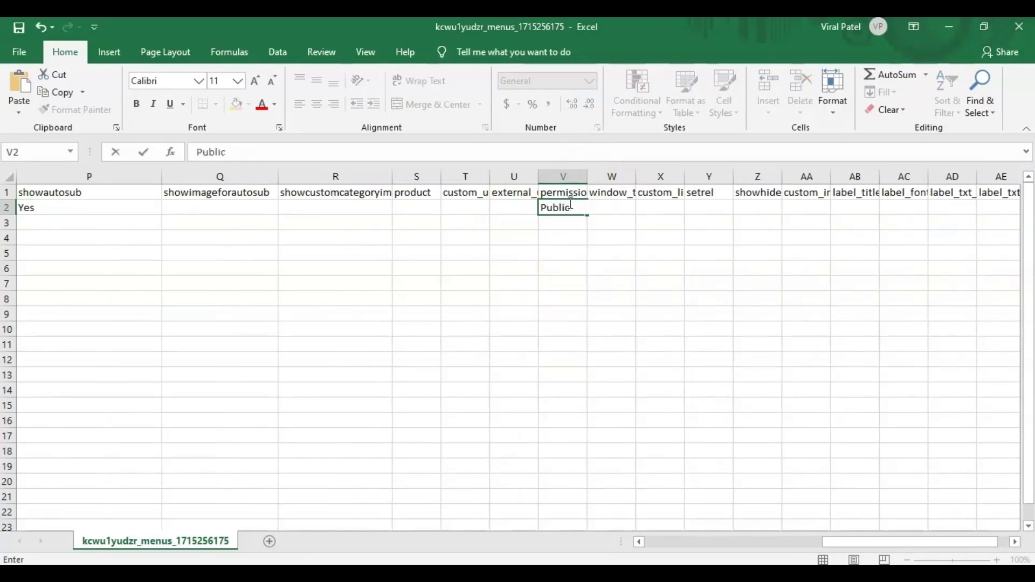
pyautogui.click(615, 207)
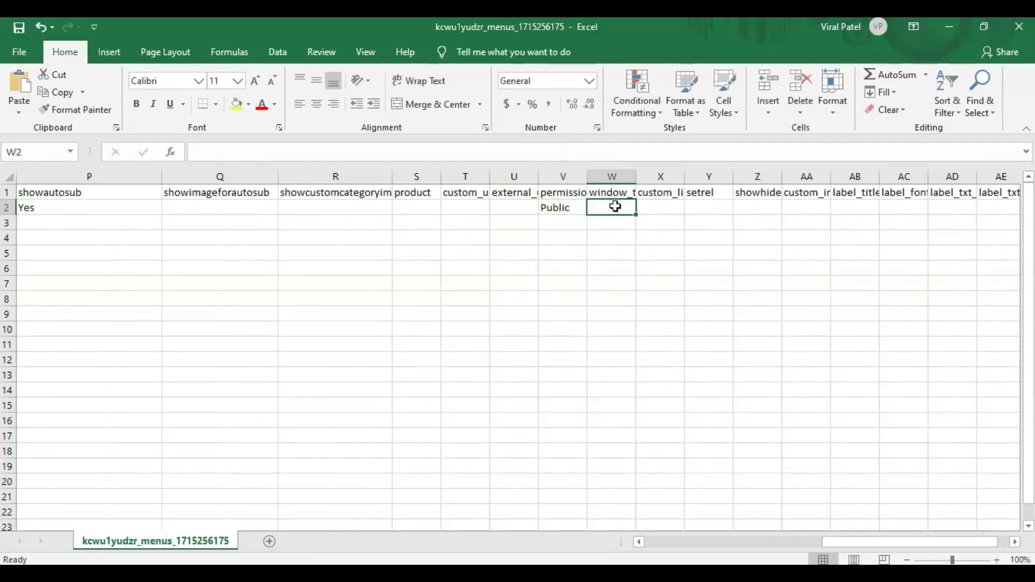
pyautogui.write('Parent')
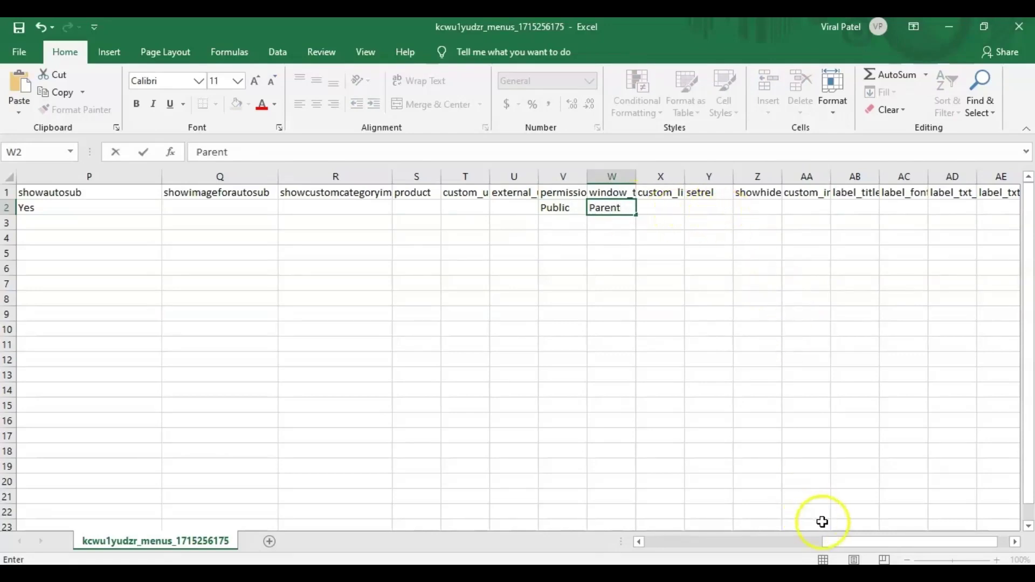
pyautogui.moveTo(827, 542); pyautogui.dragTo(650, 544)
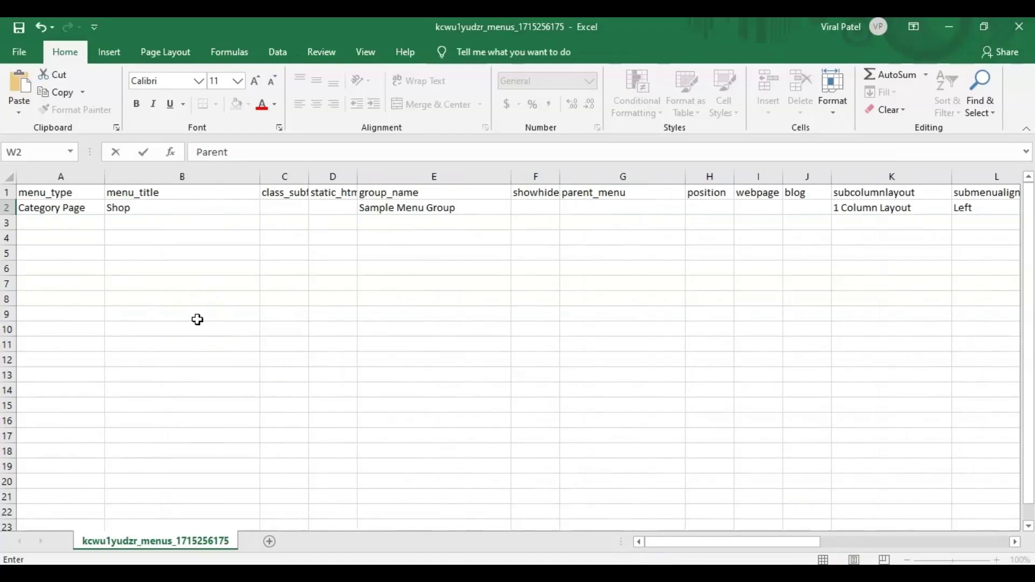
pyautogui.hotkey('ctrl', 's')
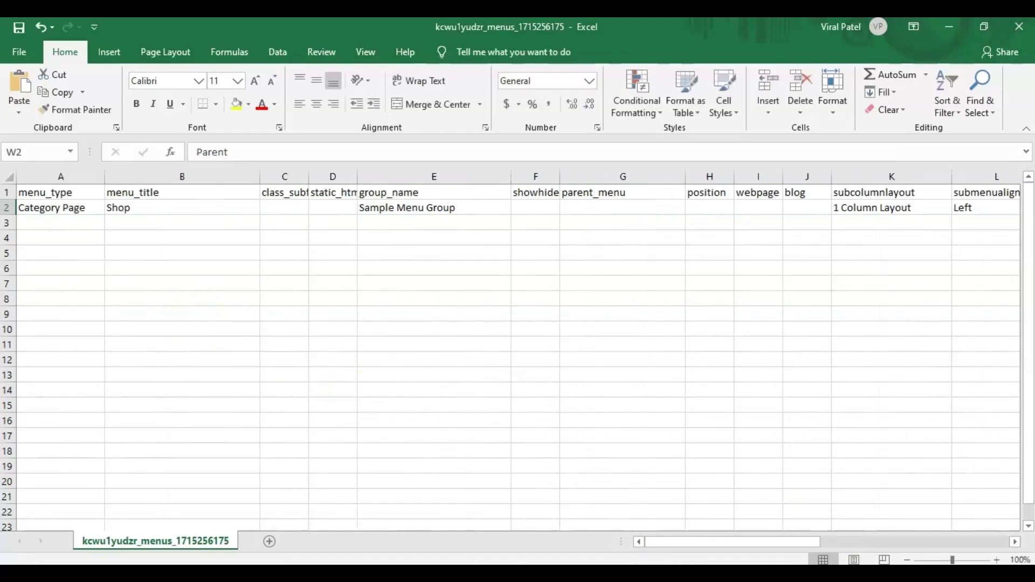
pyautogui.hotkey('alt', 'Tab')
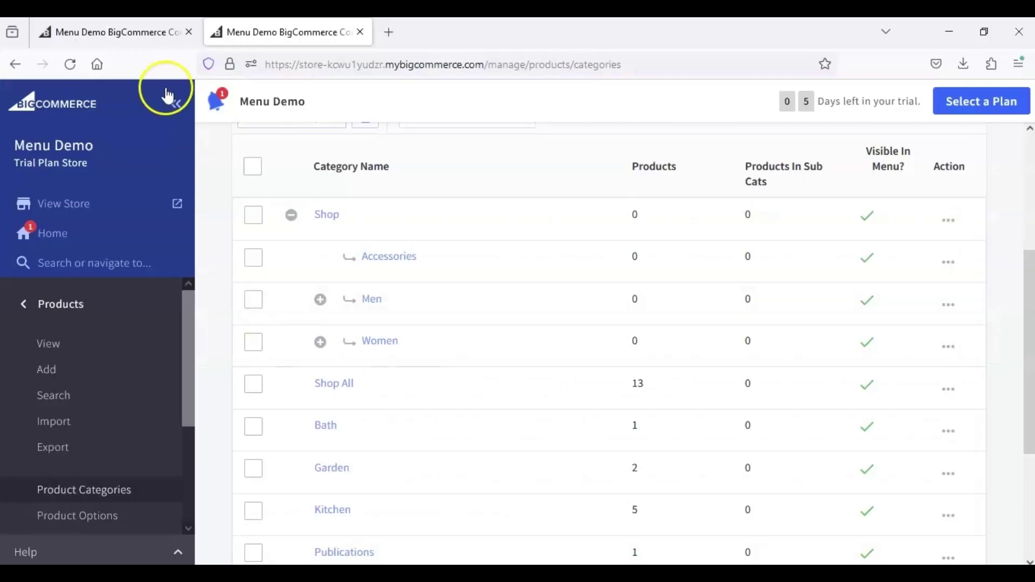
# - Import the edited menus CSV through Mega Menu's Import/Export page and check Menu Items
pyautogui.click(138, 34)
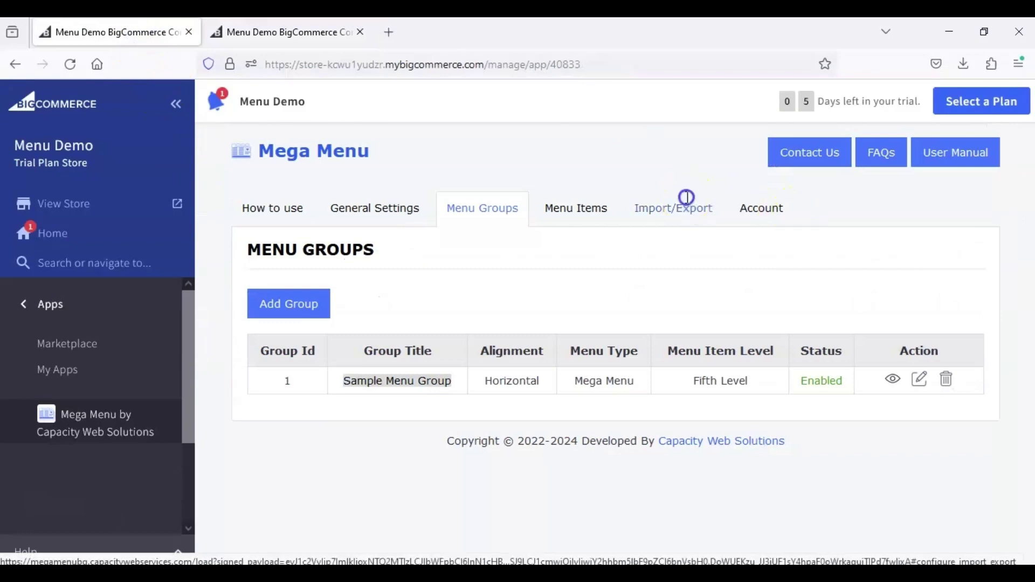
pyautogui.click(673, 208)
pyautogui.click(443, 344)
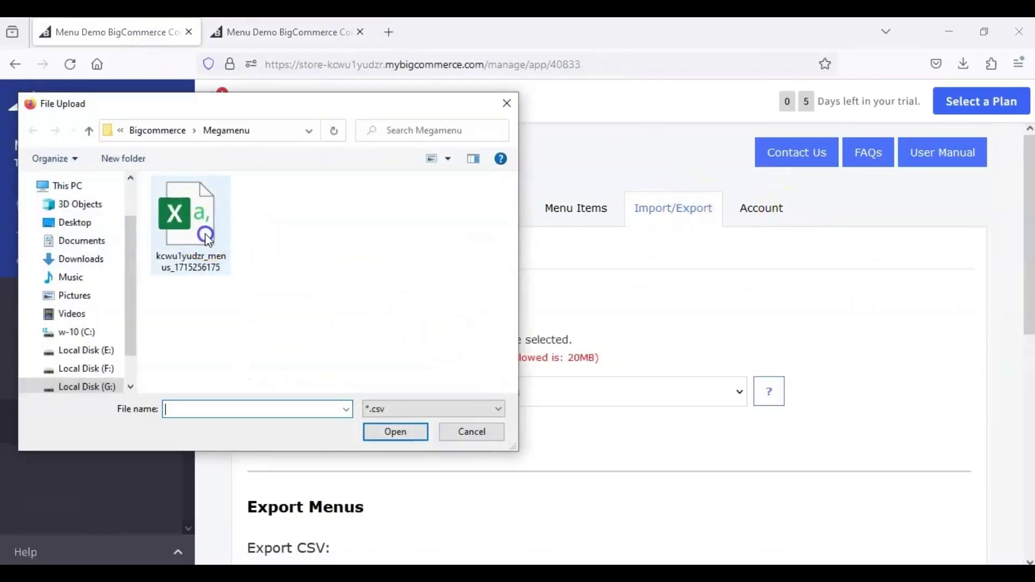
pyautogui.doubleClick(224, 236)
pyautogui.click(478, 429)
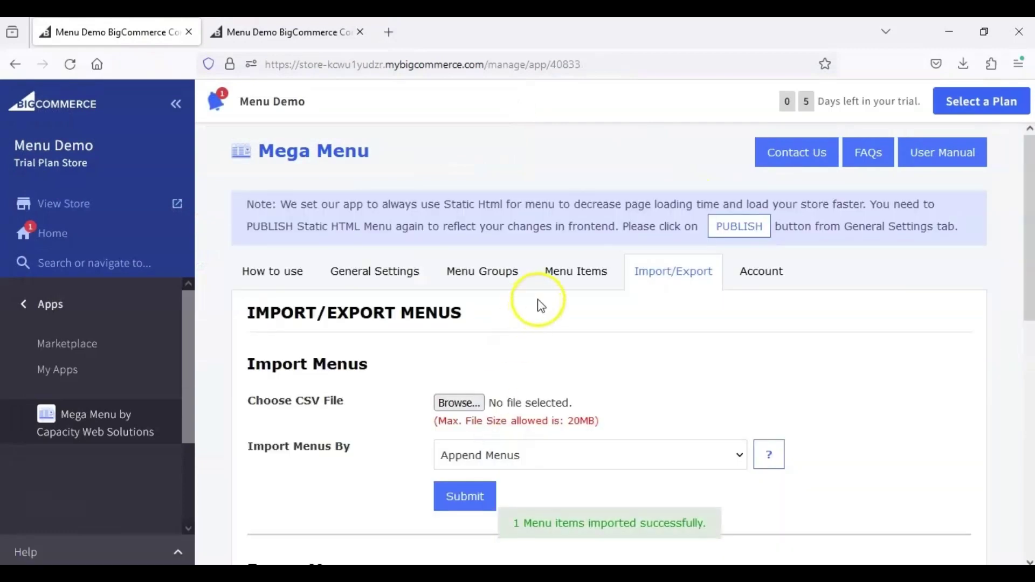
pyautogui.click(577, 270)
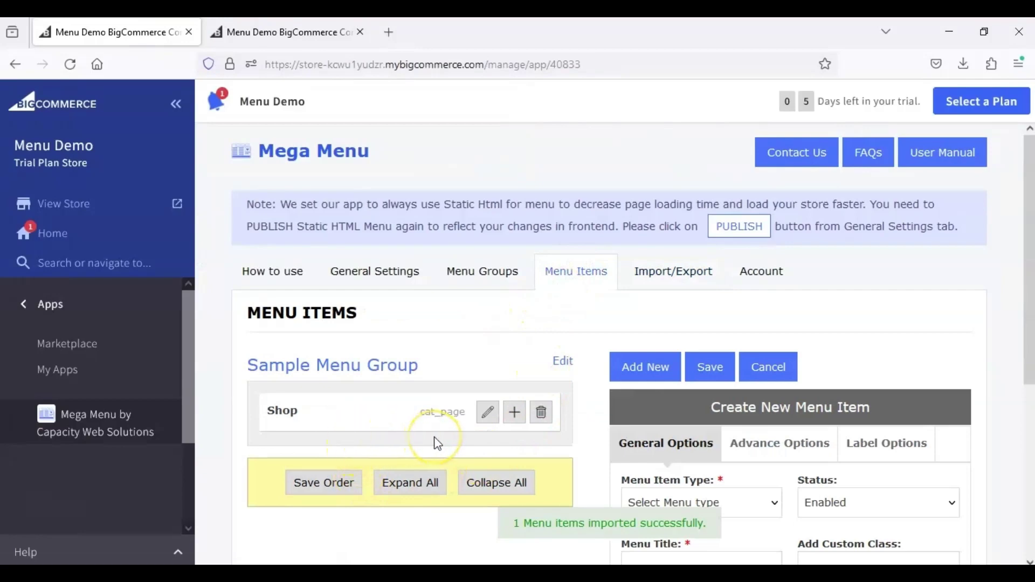
# - Publish the static HTML menu from General Settings
pyautogui.click(744, 227)
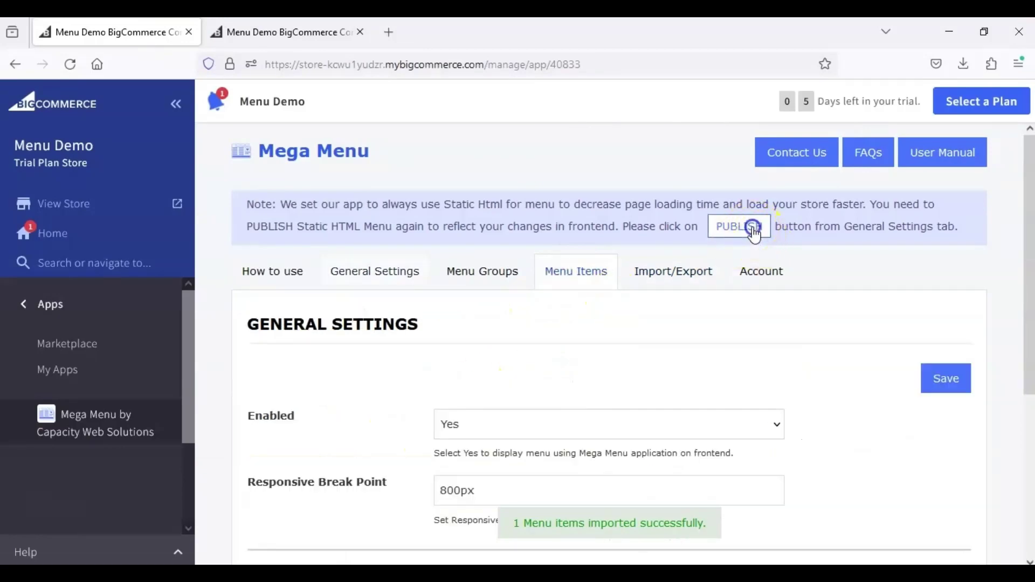
pyautogui.scroll(-5, 1027, 478)
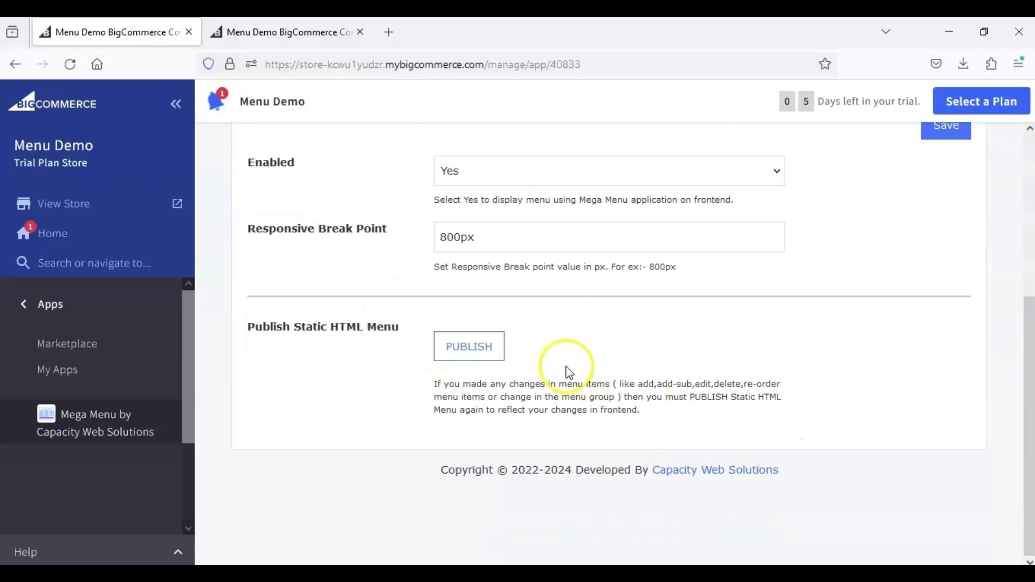
pyautogui.click(484, 350)
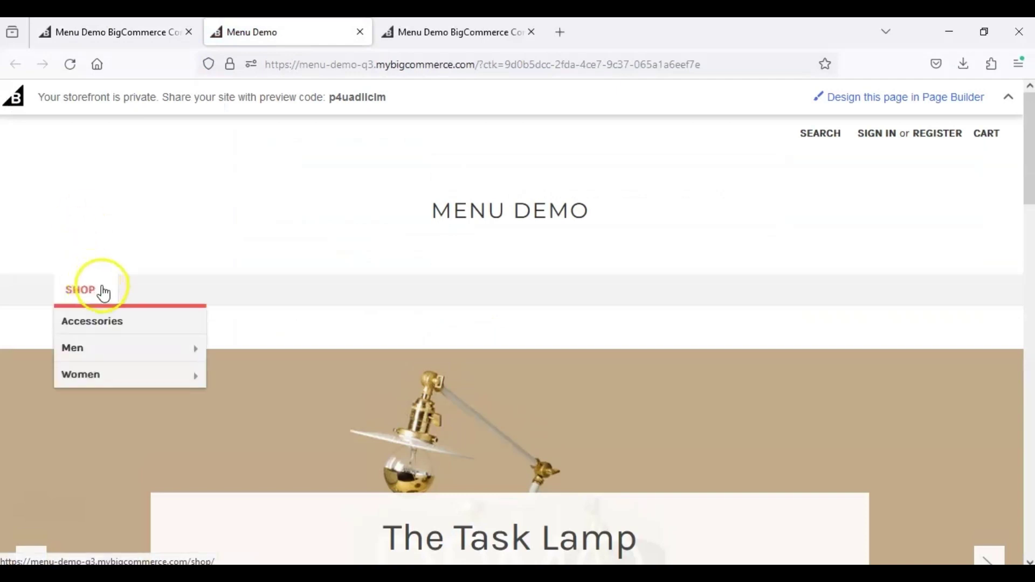
# - Check the storefront SHOP dropdown lists Accessories, Men and Women with their submenus
pyautogui.moveTo(125, 339)
pyautogui.moveTo(132, 378)
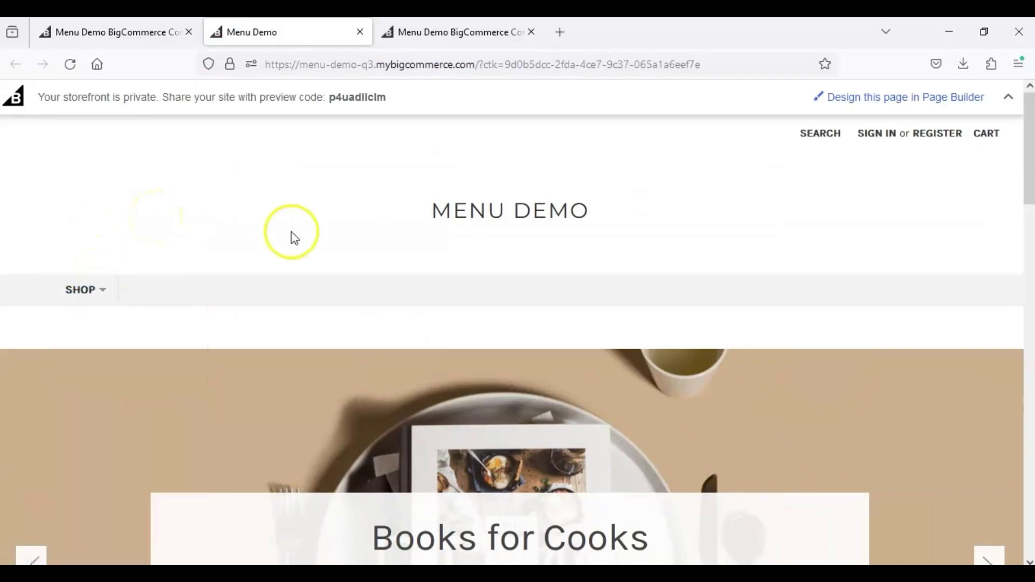
# - Start row 3 with menu_type 'Category Page' and menu_title 'Shop1'
pyautogui.hotkey('alt', 'Tab')
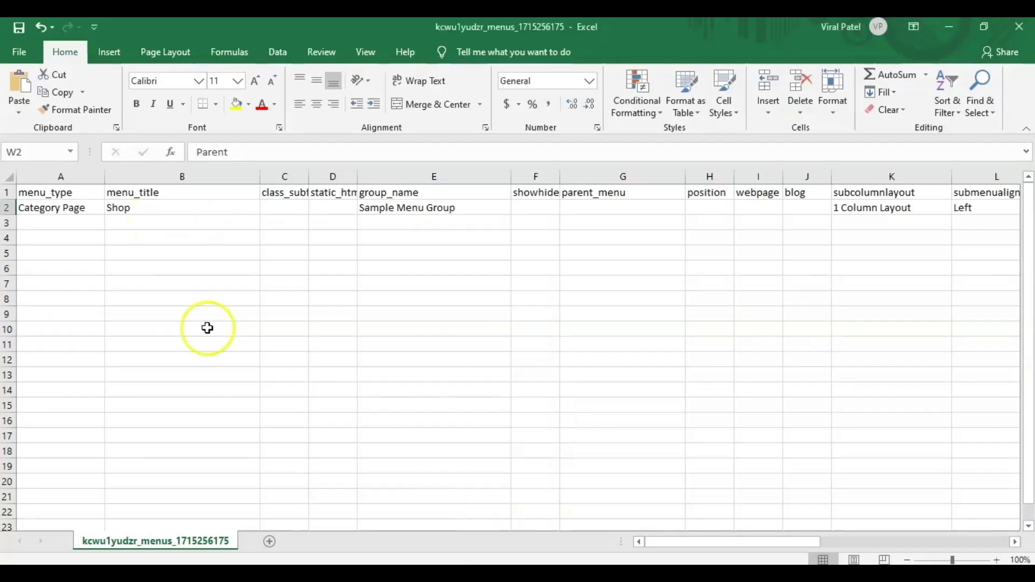
pyautogui.click(51, 223)
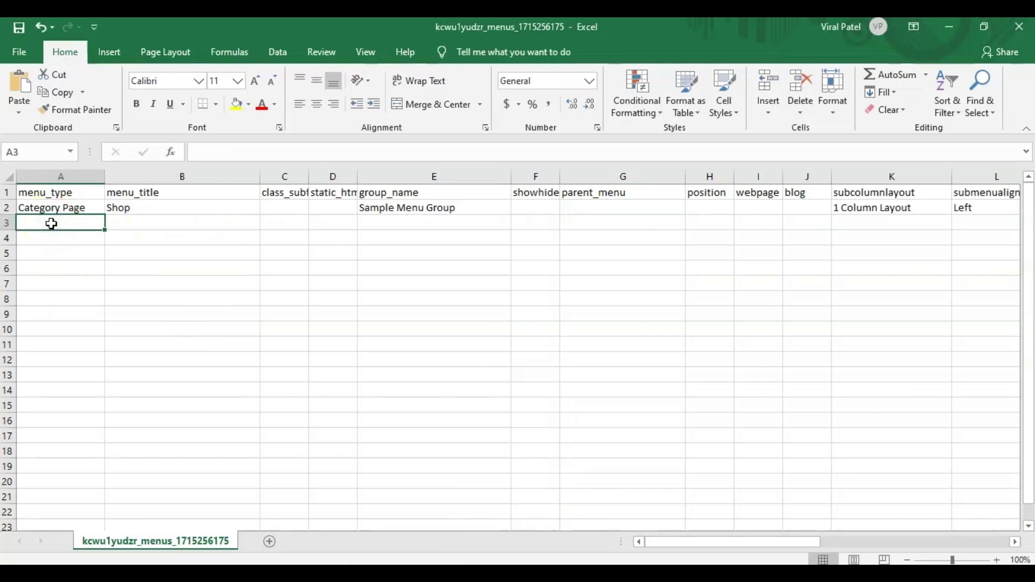
pyautogui.write('Category Page')
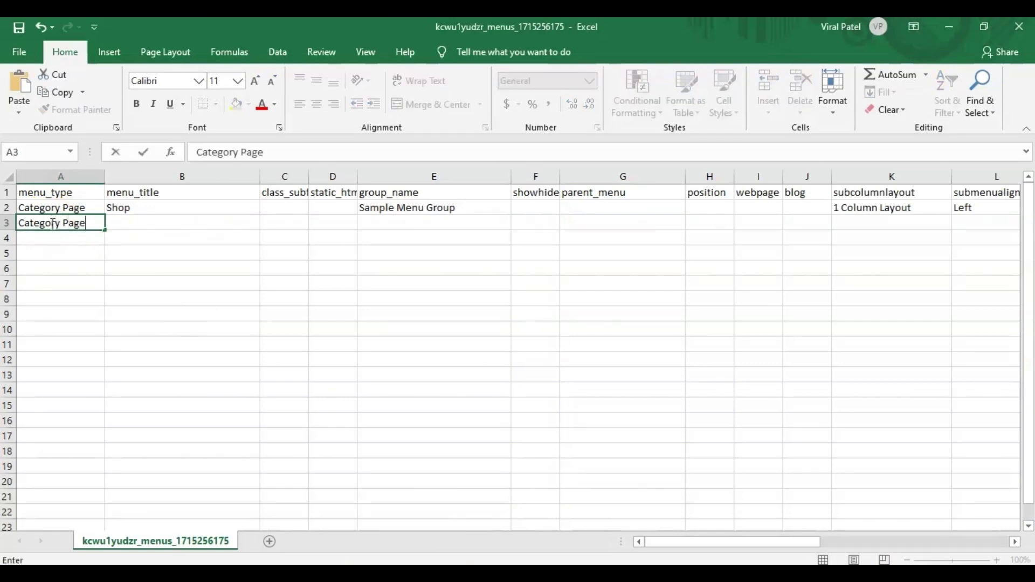
pyautogui.click(120, 224)
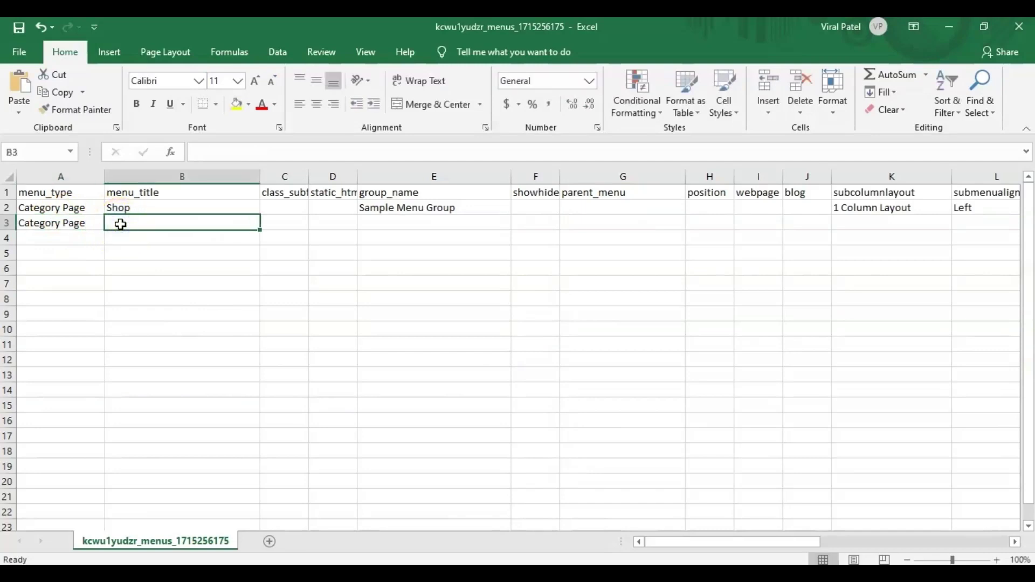
pyautogui.write('Shop')
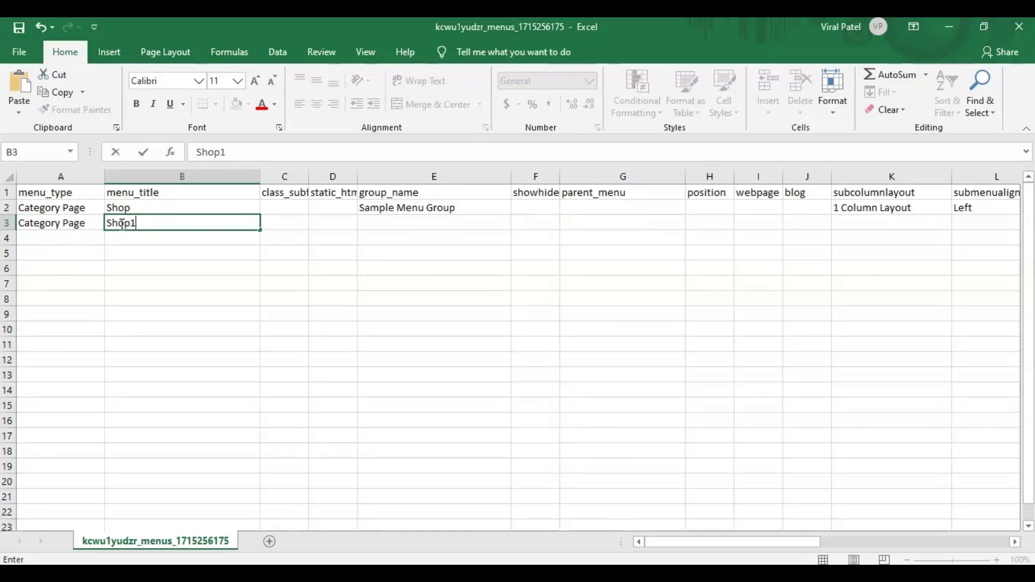
pyautogui.write('1')
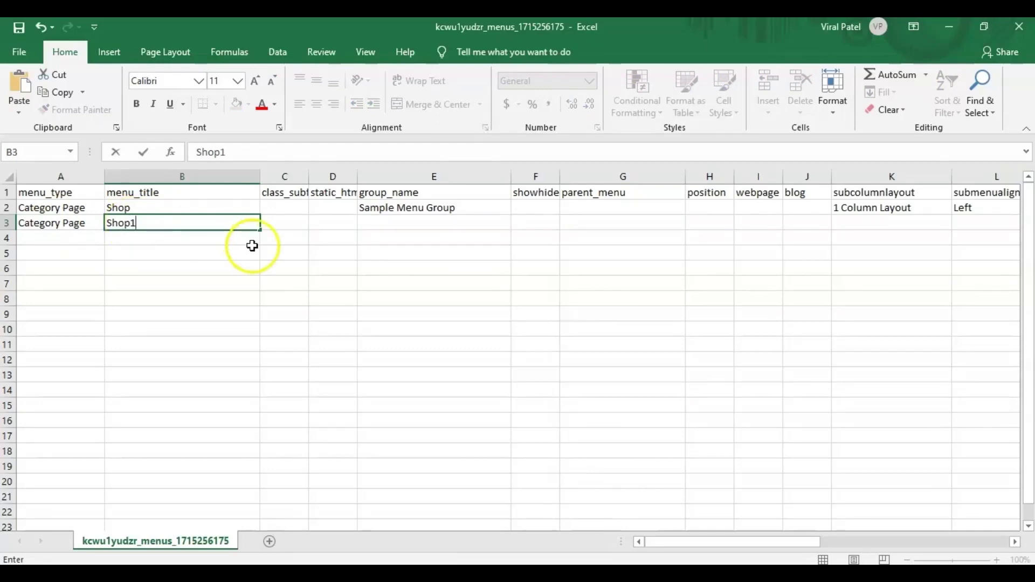
pyautogui.click(387, 223)
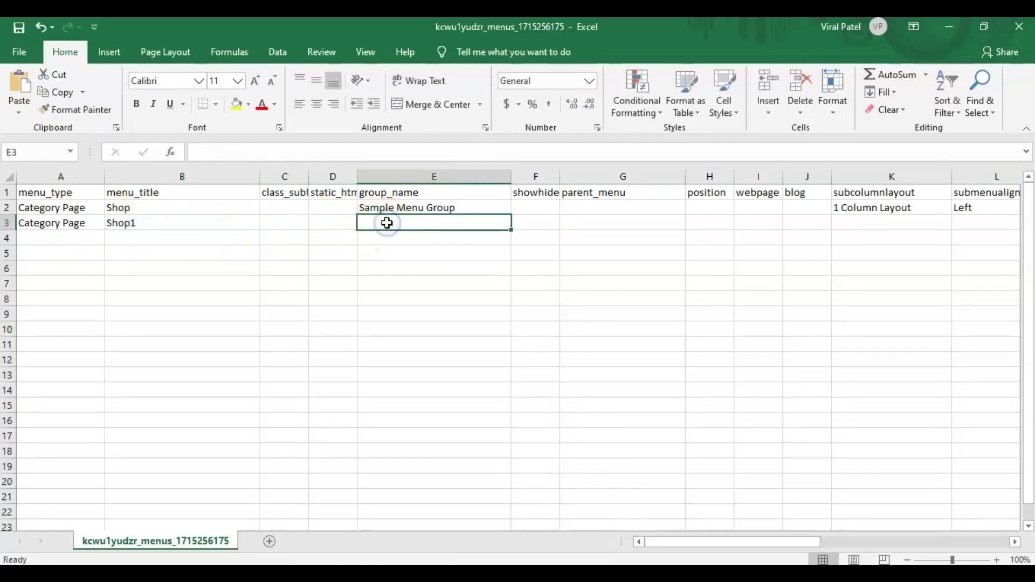
# - Fill 'Sample Menu Group' down into E3 and set K3 to '2 Column Layout'
pyautogui.click(461, 206)
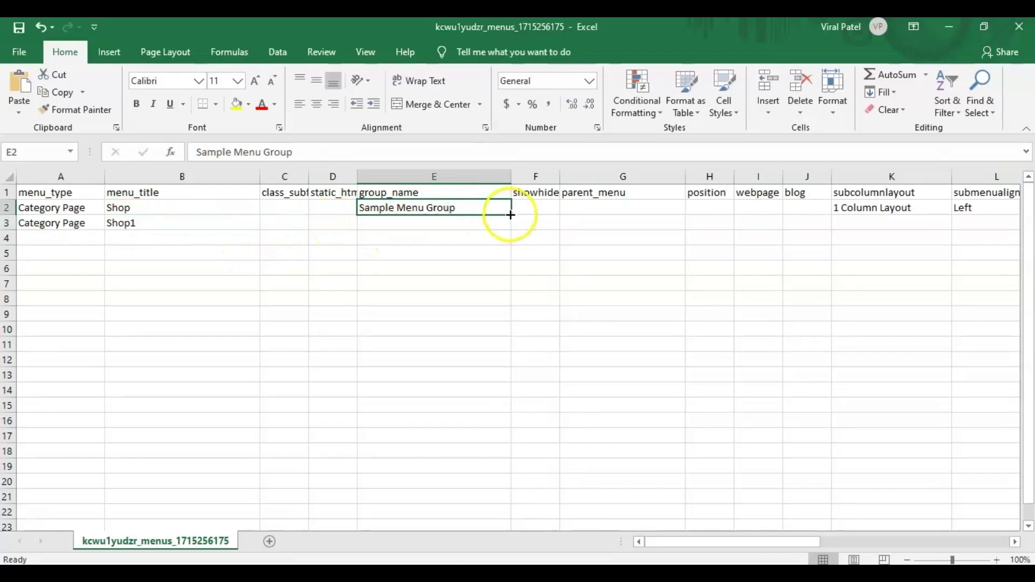
pyautogui.moveTo(510, 214); pyautogui.dragTo(511, 228)
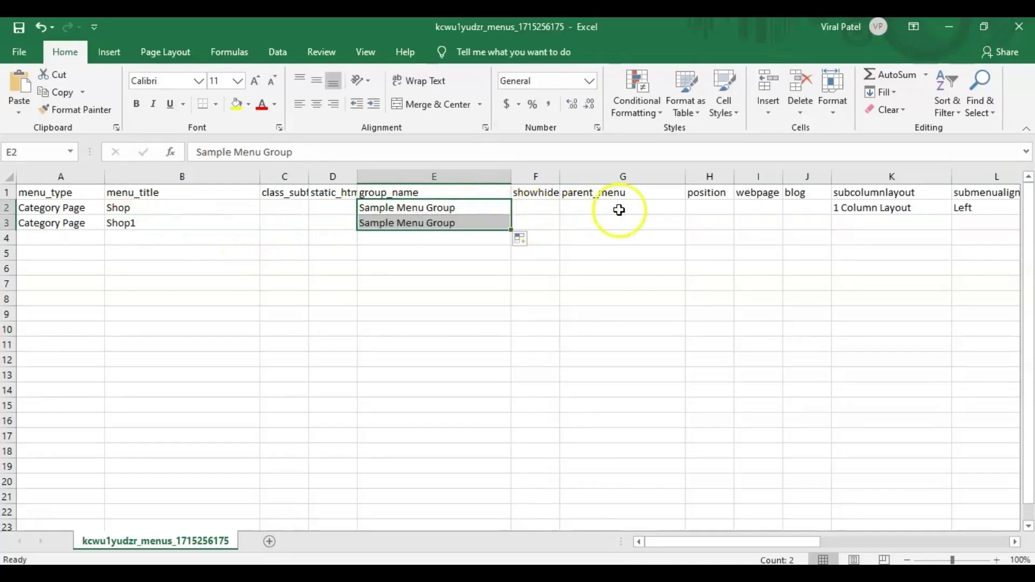
pyautogui.click(638, 229)
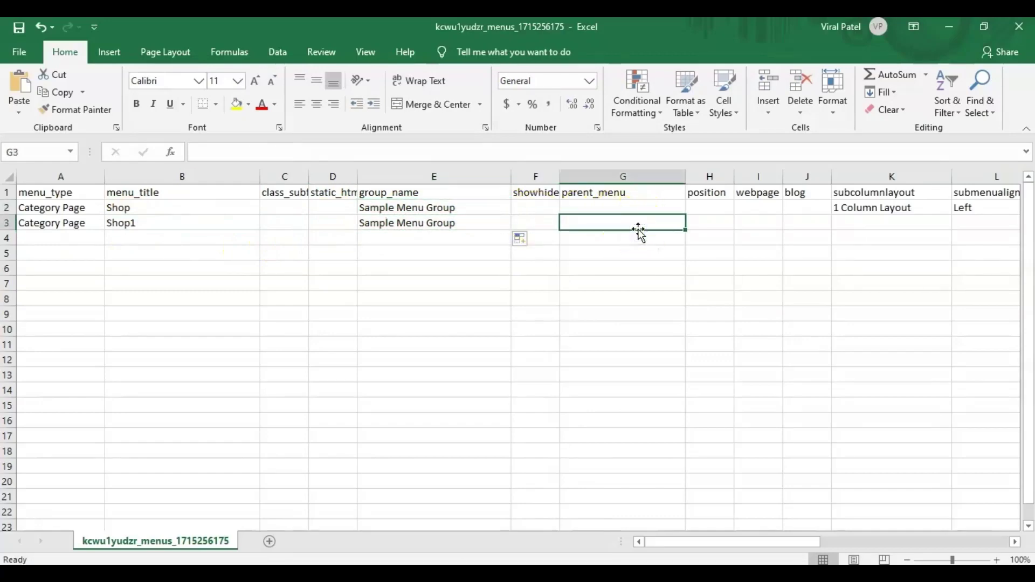
pyautogui.click(869, 210)
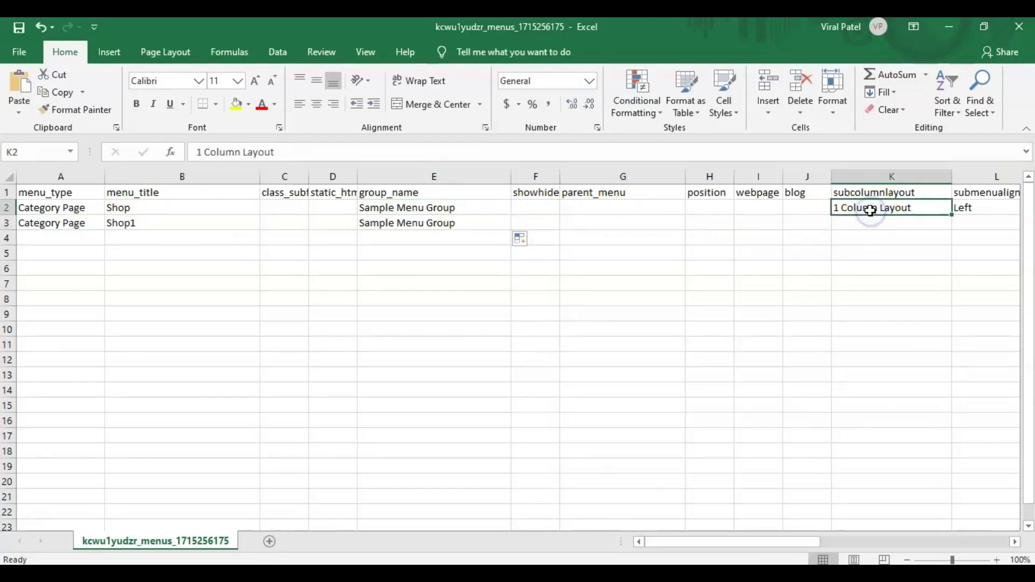
pyautogui.click(866, 229)
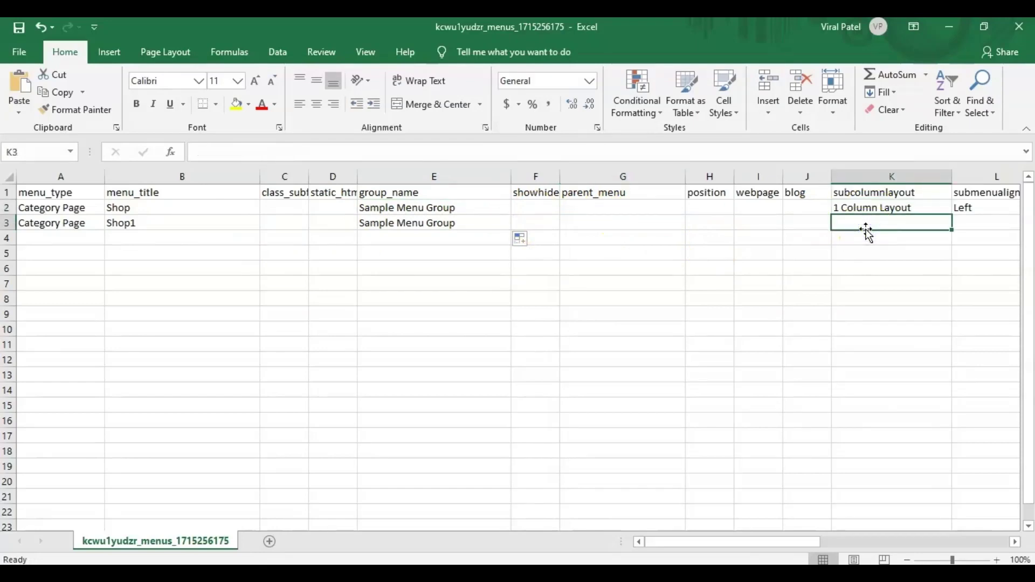
pyautogui.write('2 Column Layout')
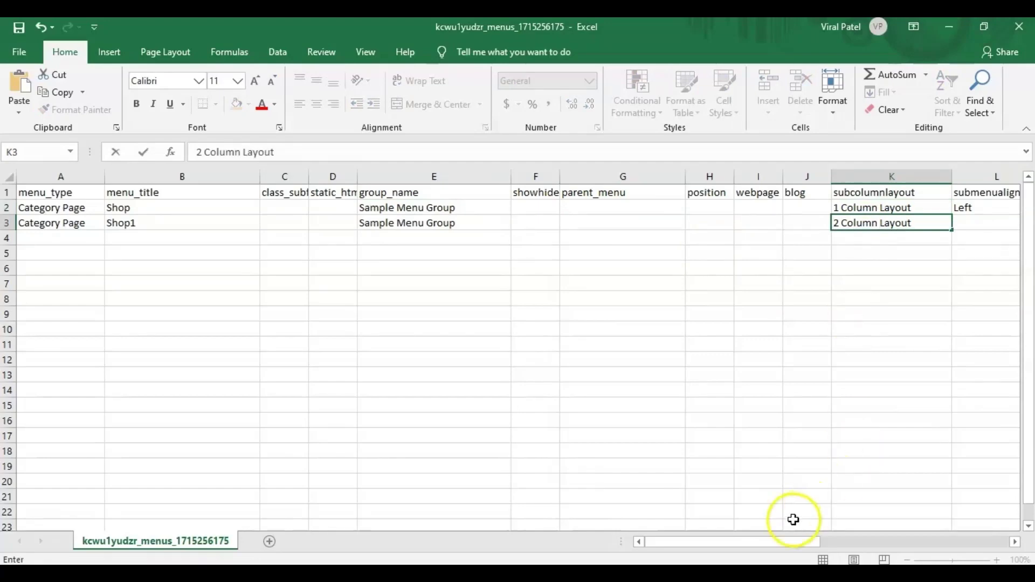
pyautogui.moveTo(784, 542); pyautogui.dragTo(838, 541)
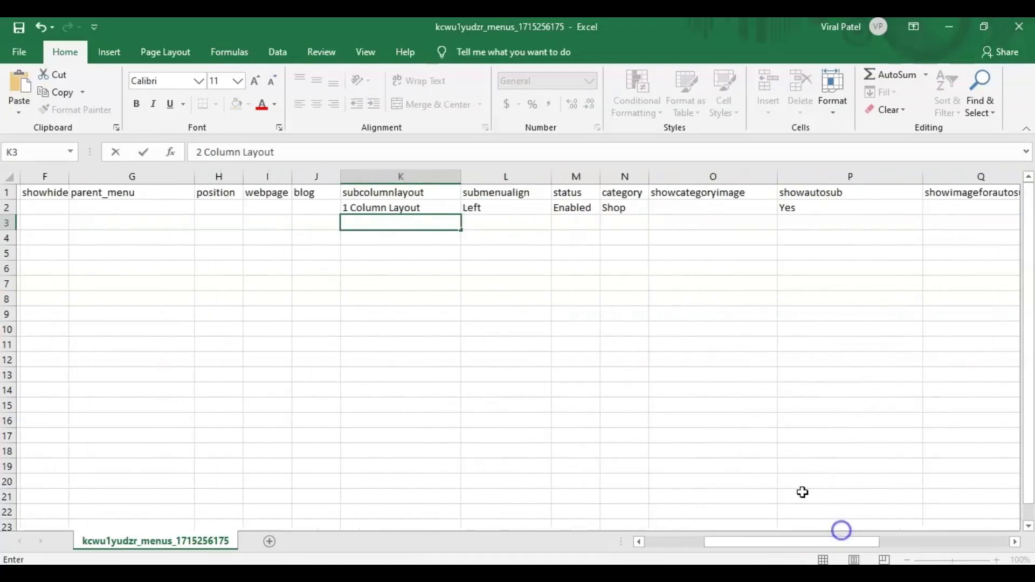
# - Copy Left, Enabled and Shop from row 2 down into the Shop1 row
pyautogui.click(541, 214)
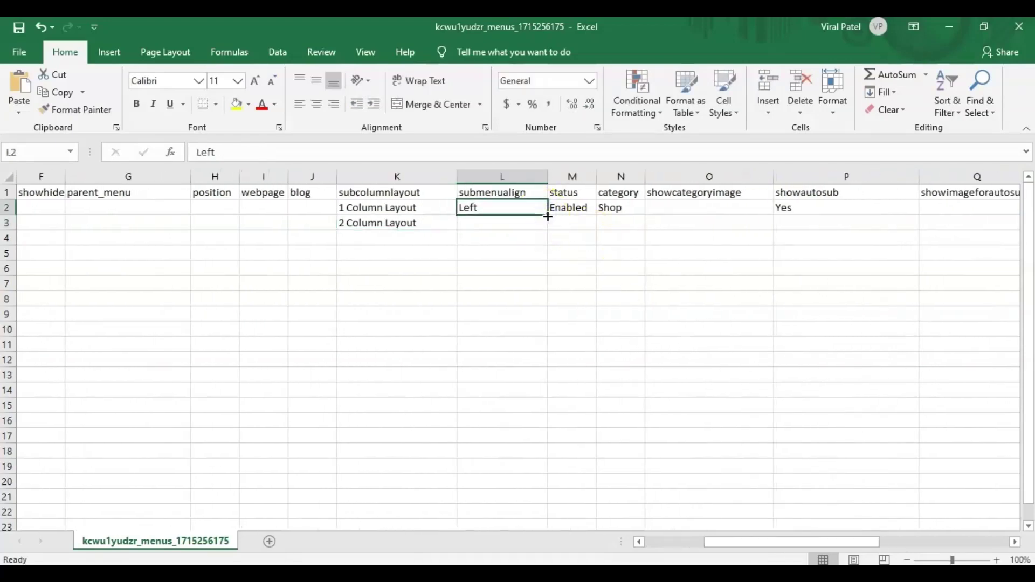
pyautogui.moveTo(547, 217); pyautogui.dragTo(641, 224)
pyautogui.click(590, 212)
pyautogui.click(619, 210)
pyautogui.click(807, 209)
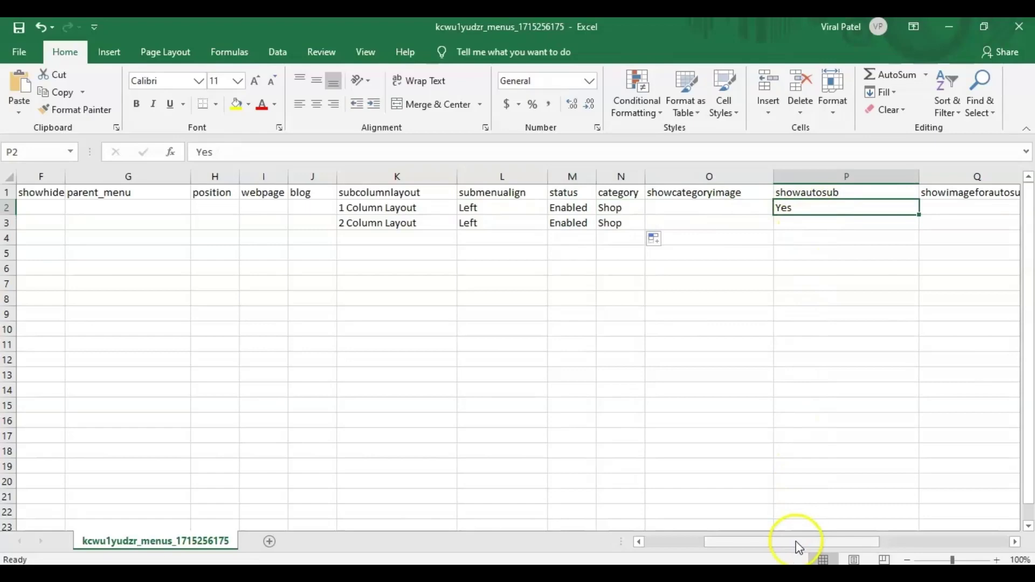
pyautogui.moveTo(798, 543); pyautogui.dragTo(914, 523)
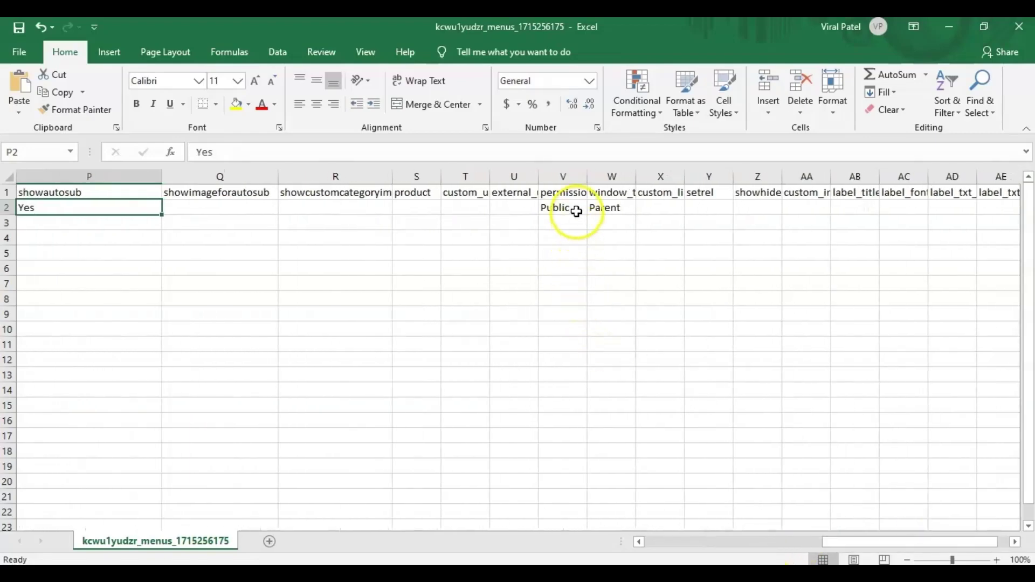
# - Copy Public permission and Parent window target down into the Shop1 row
pyautogui.click(576, 211)
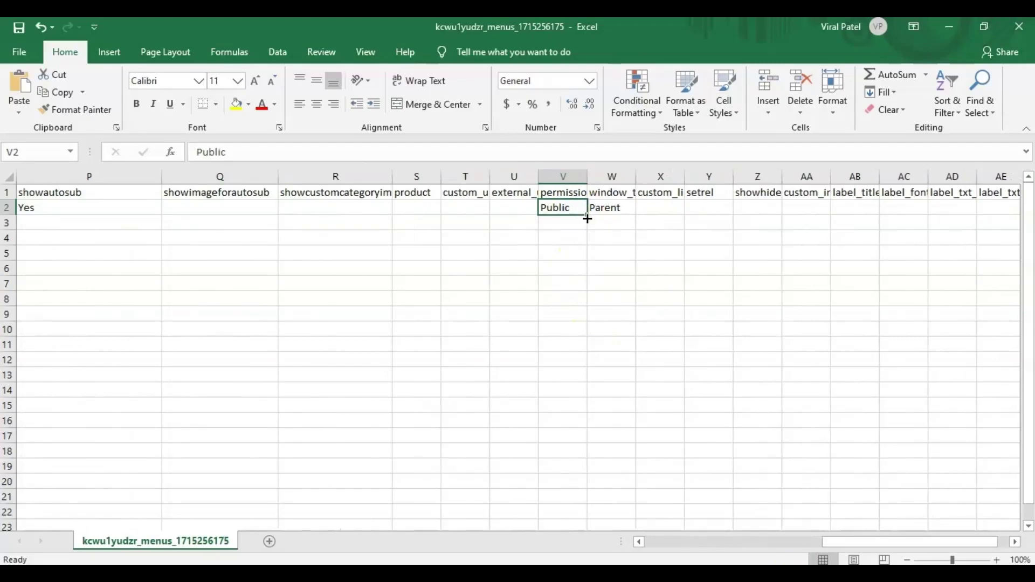
pyautogui.moveTo(587, 218); pyautogui.dragTo(628, 224)
pyautogui.click(617, 211)
pyautogui.hscroll(1, 600, 363)
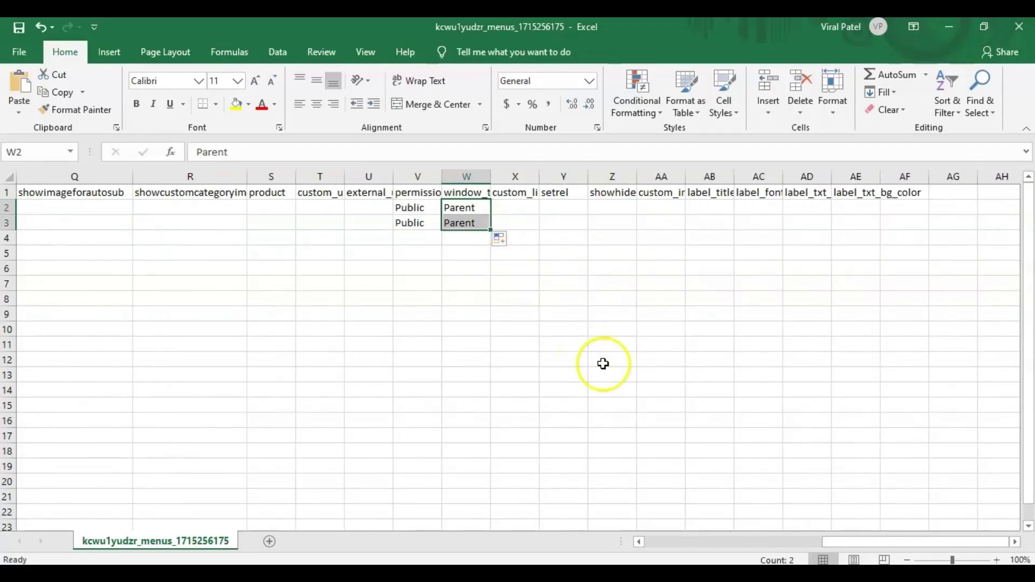
pyautogui.click(716, 545)
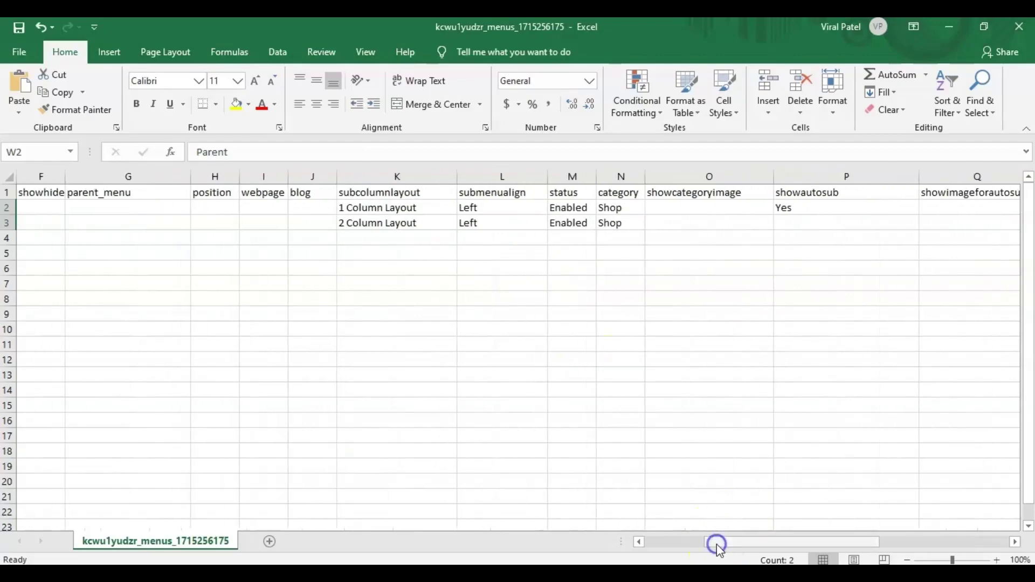
pyautogui.moveTo(716, 545); pyautogui.dragTo(638, 545)
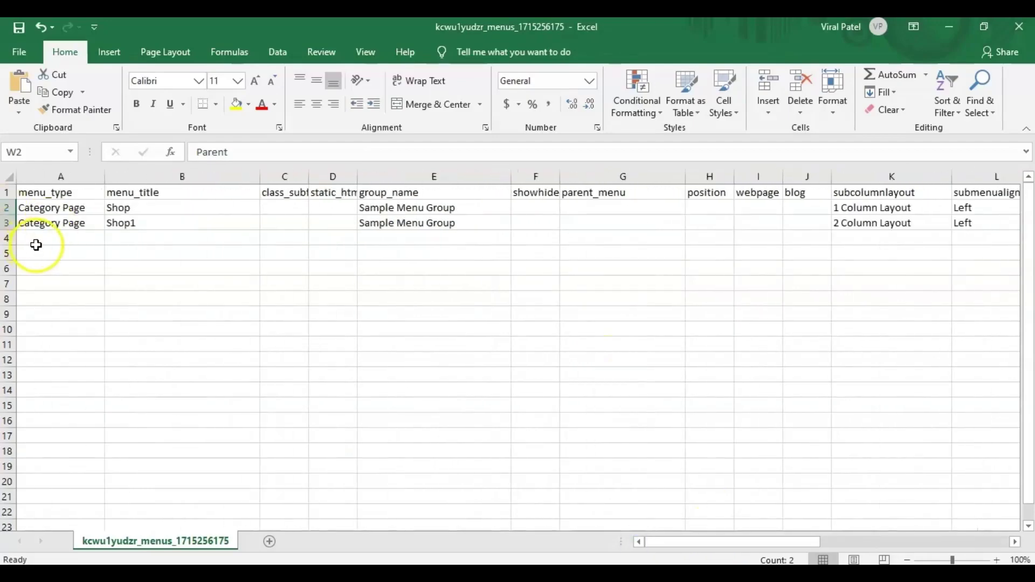
# - In the browser's Mega Menu Items page, select Group as the menu item type to check its name
pyautogui.click(93, 240)
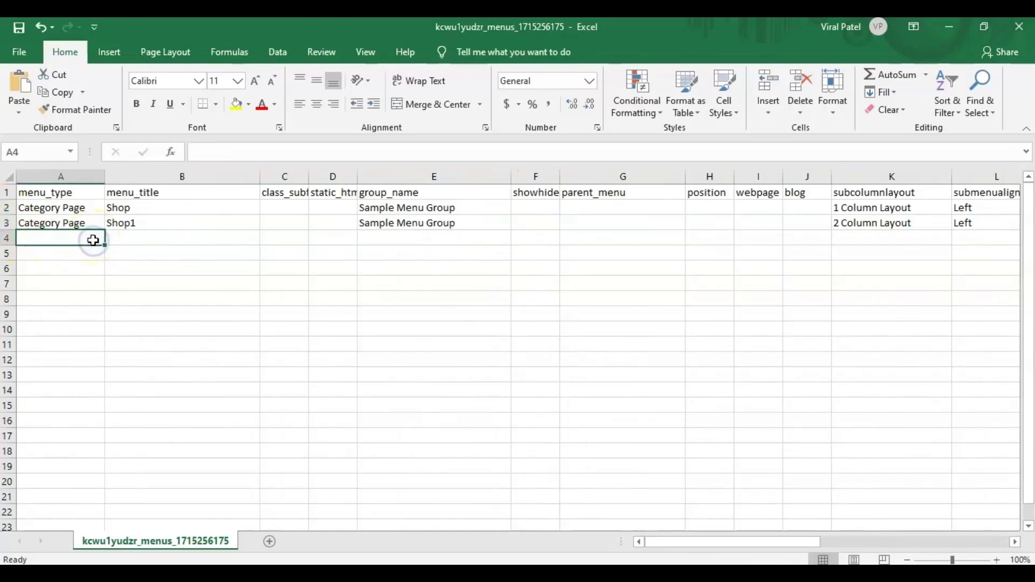
pyautogui.click(620, 575)
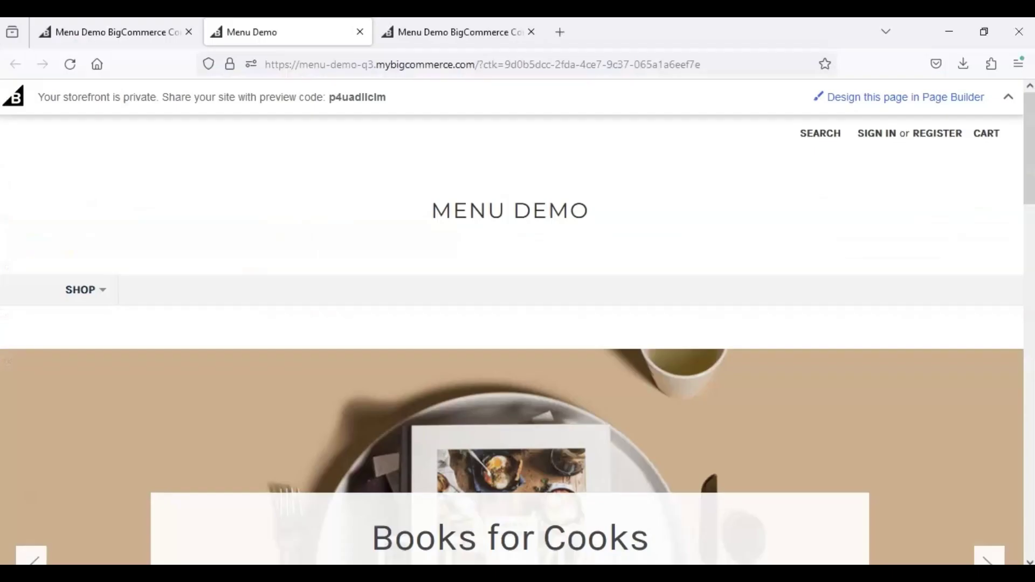
pyautogui.click(110, 34)
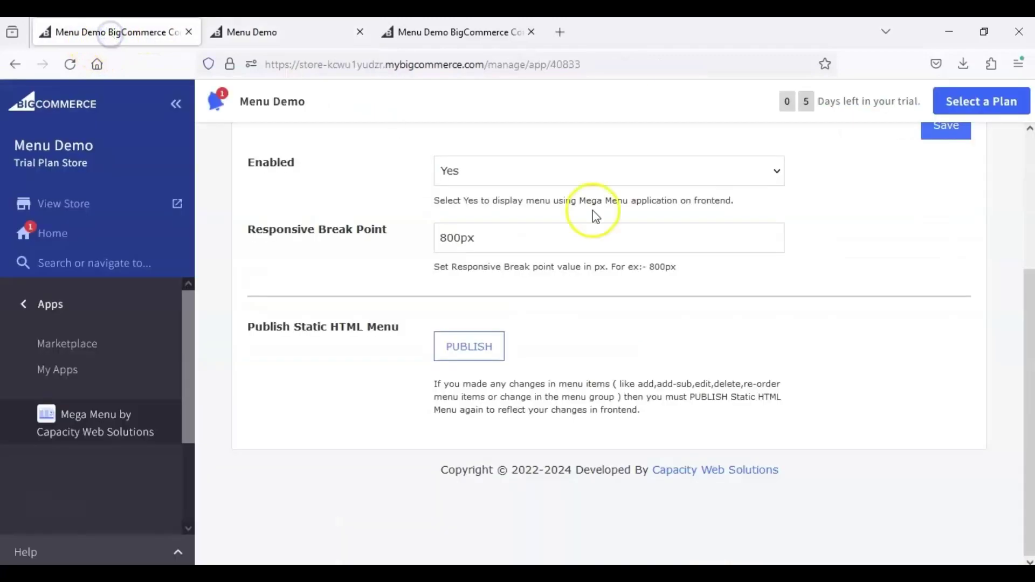
pyautogui.click(1030, 180)
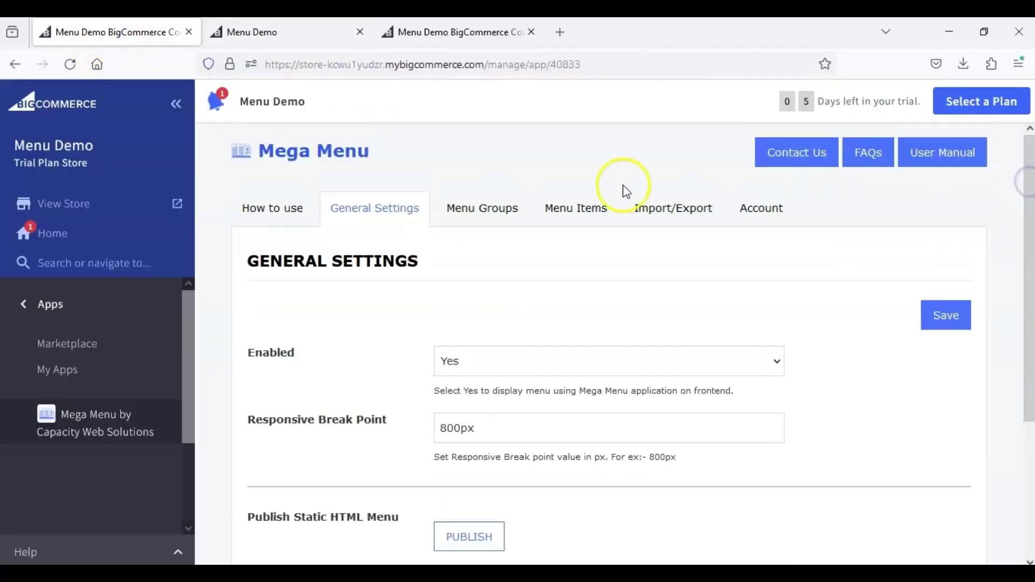
pyautogui.click(615, 210)
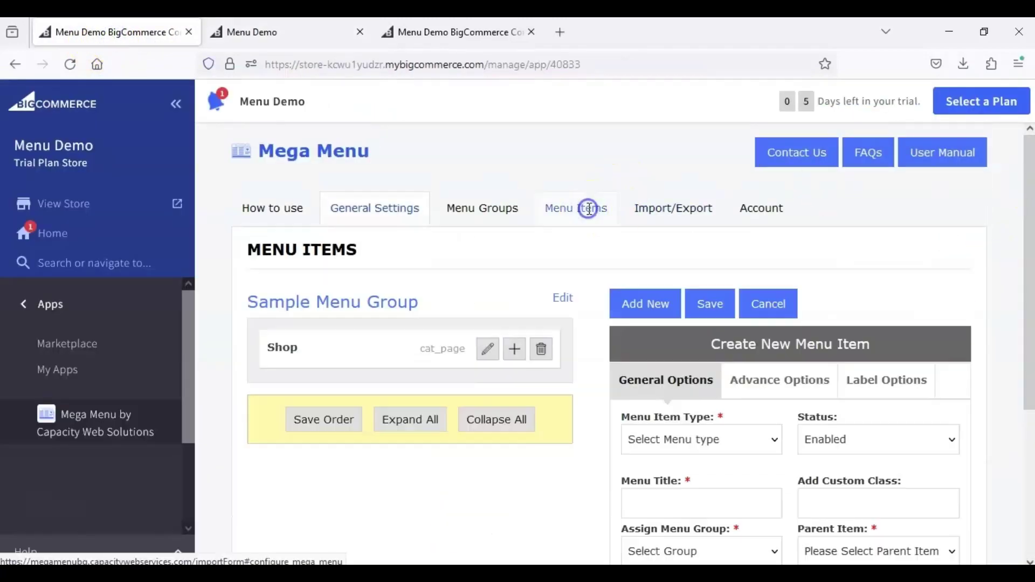
pyautogui.click(720, 439)
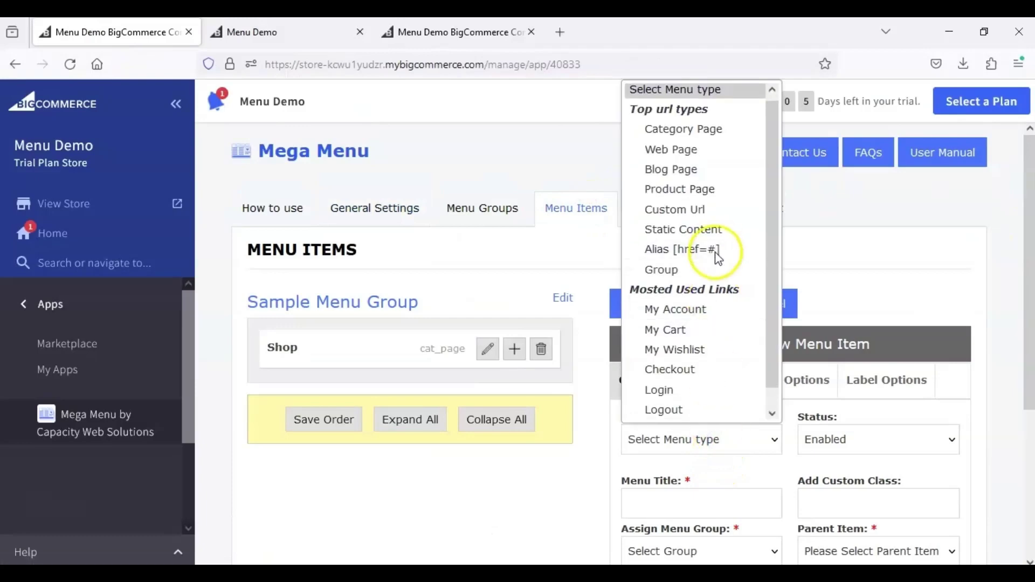
pyautogui.click(712, 269)
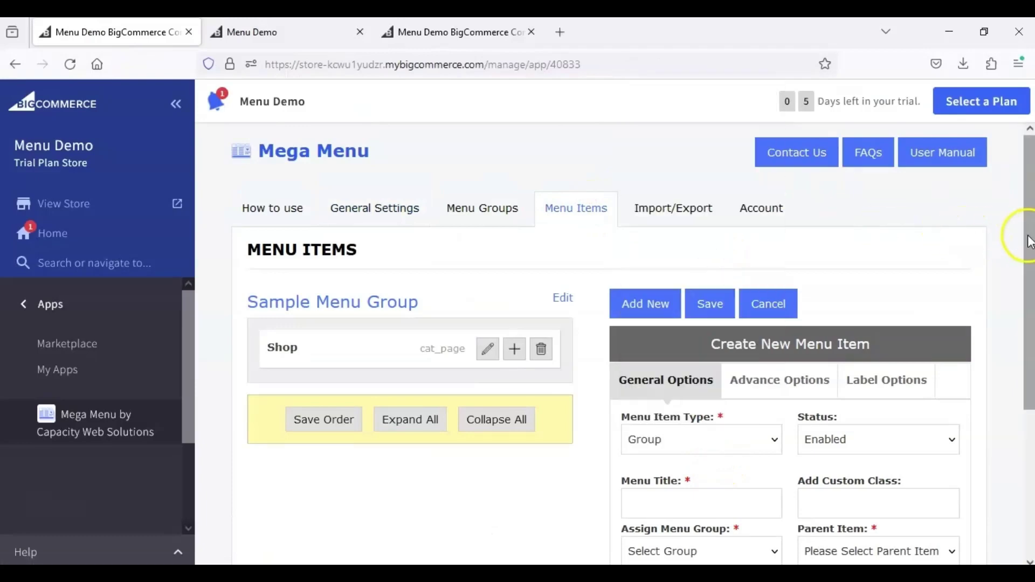
pyautogui.moveTo(1031, 242); pyautogui.dragTo(1023, 359)
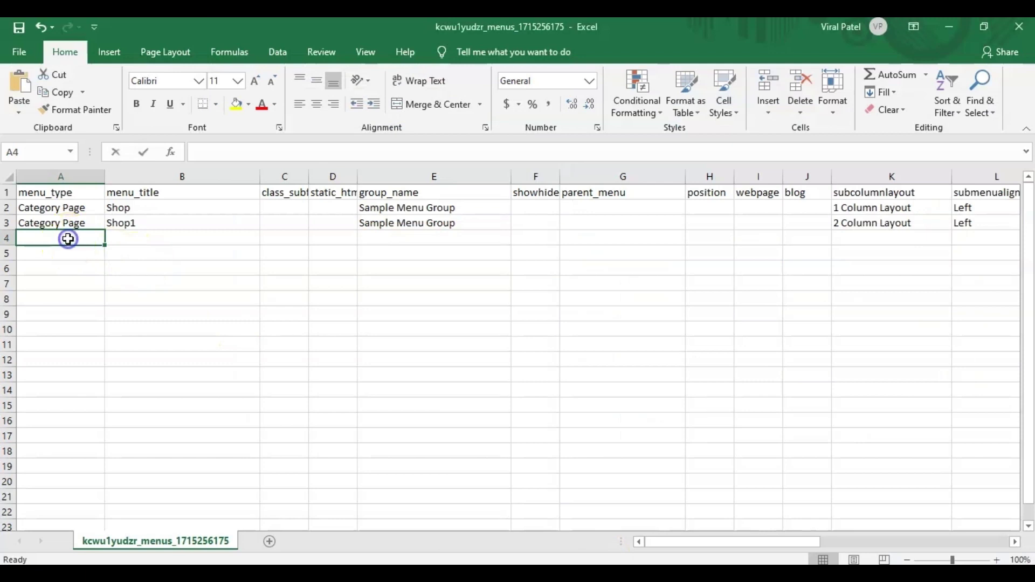
# - Fill row 4 with Group, title G1, Sample Menu Group, parent Shop1 and 1 Column Layout
pyautogui.doubleClick(68, 238)
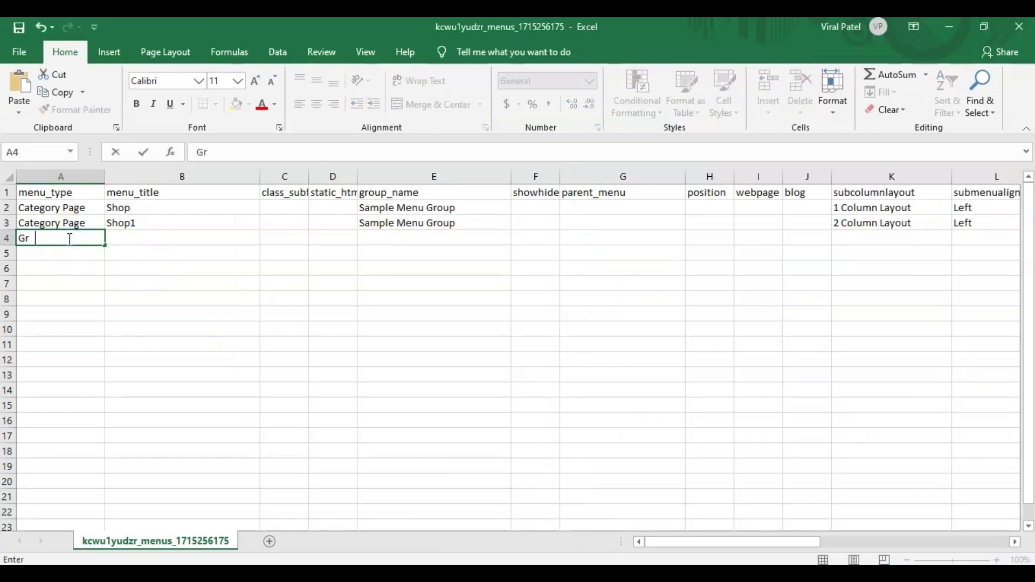
pyautogui.click(149, 241)
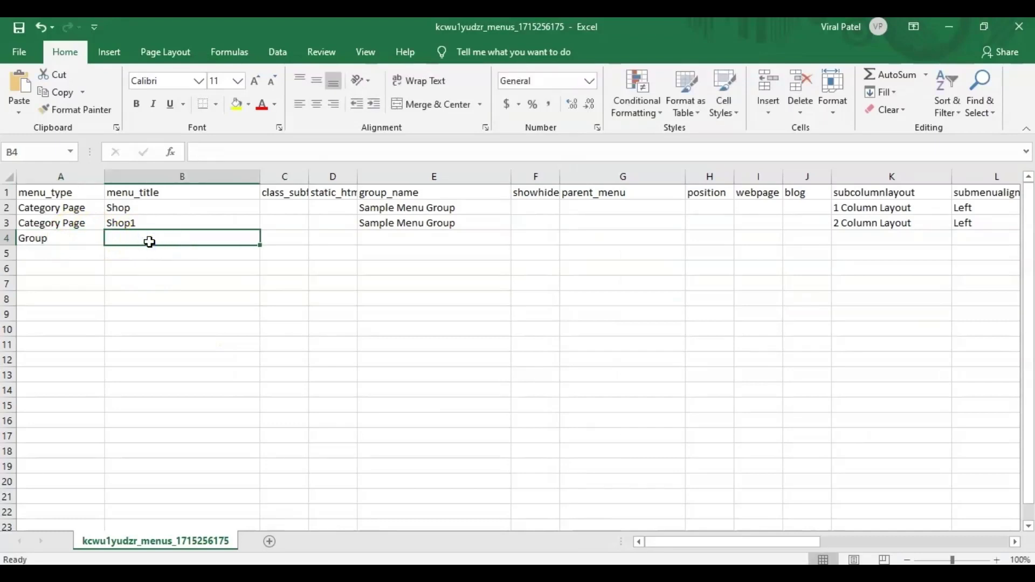
pyautogui.write('G1')
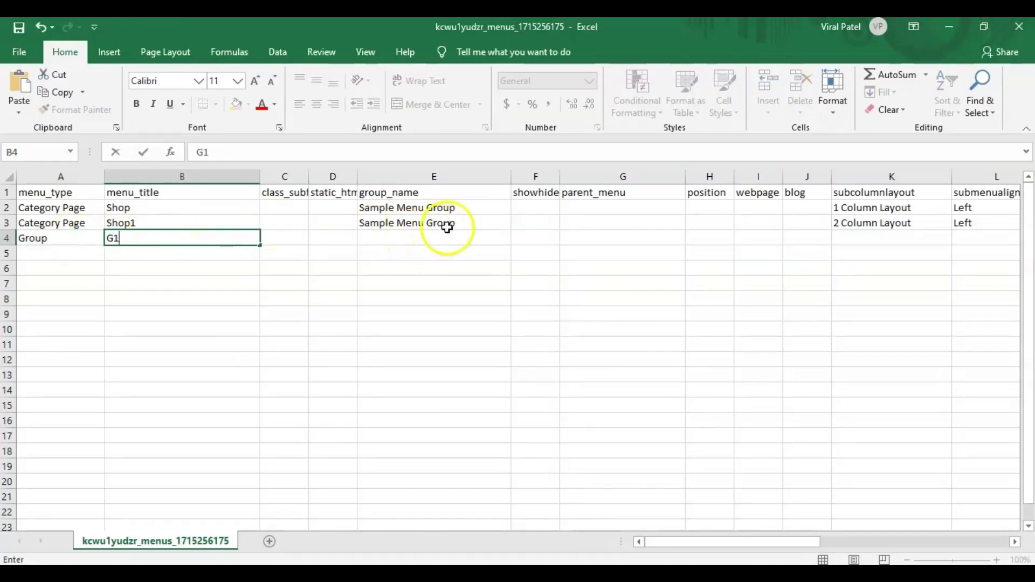
pyautogui.click(452, 225)
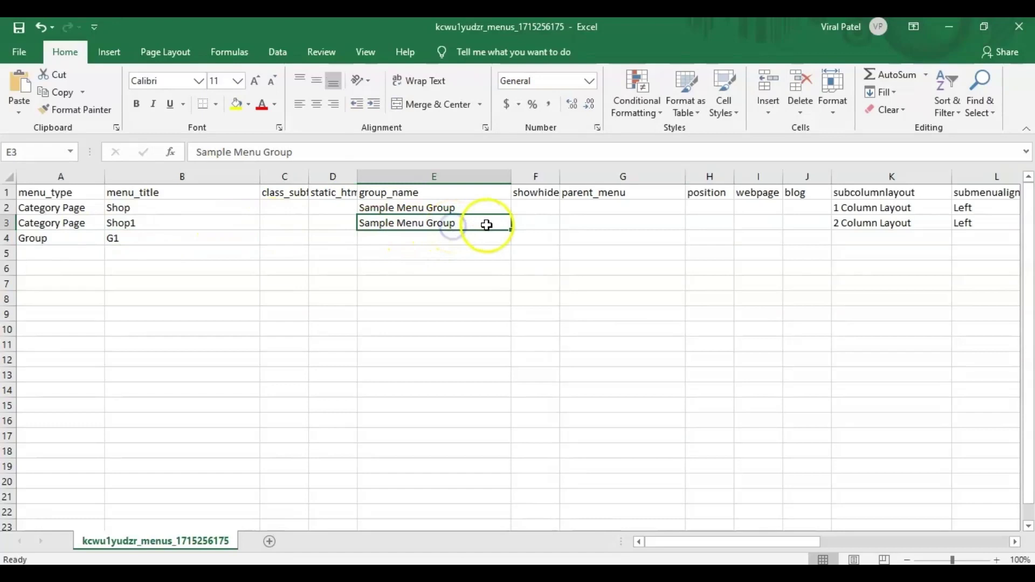
pyautogui.moveTo(513, 231); pyautogui.dragTo(509, 245)
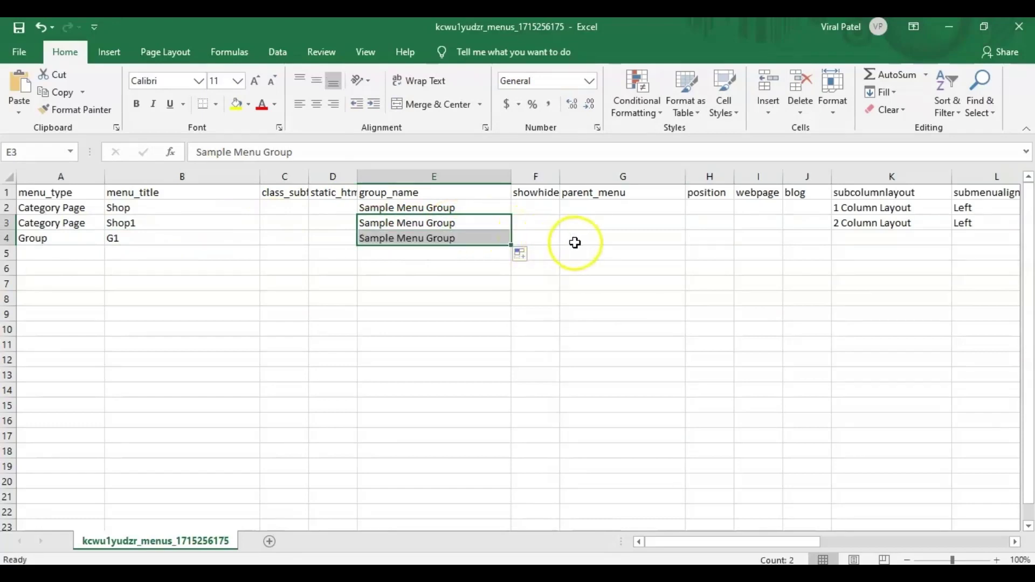
pyautogui.click(628, 244)
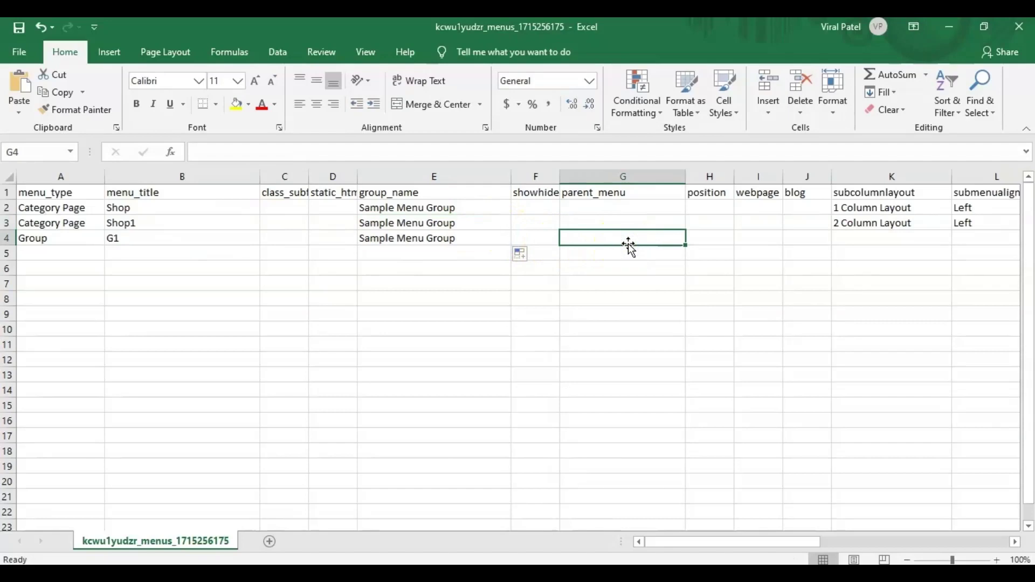
pyautogui.write('Shop1')
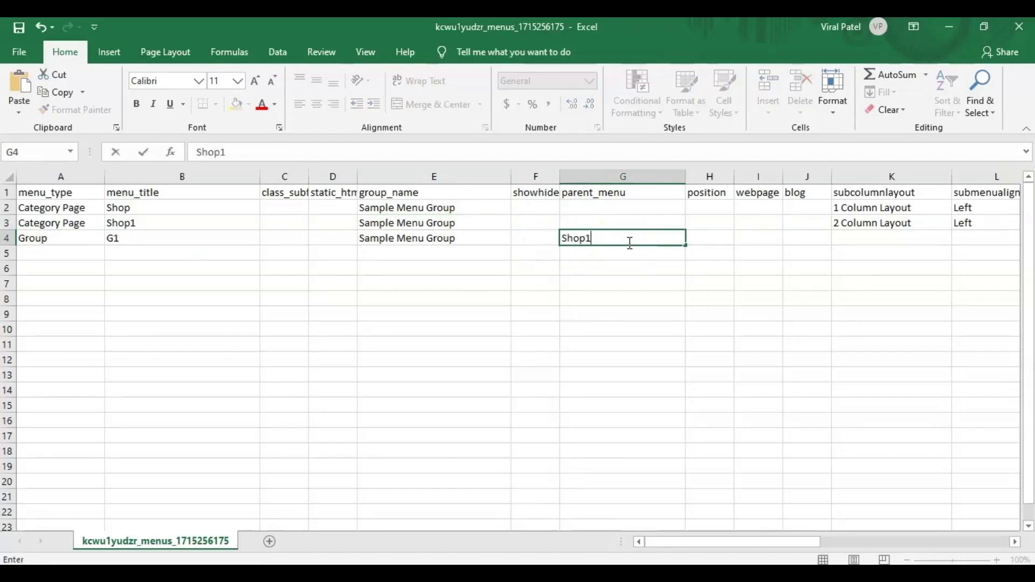
pyautogui.click(864, 236)
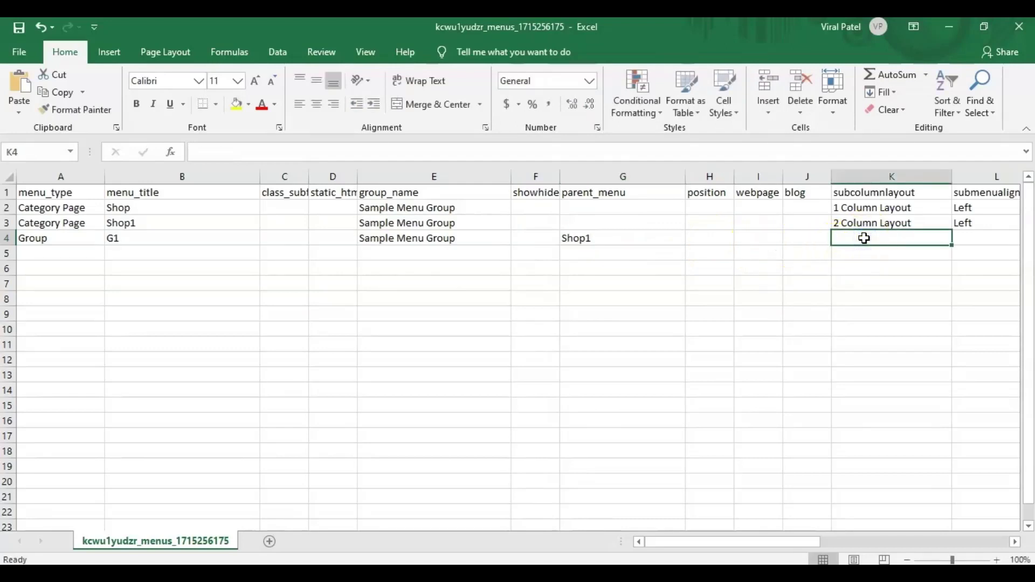
pyautogui.write('1 Column Layout')
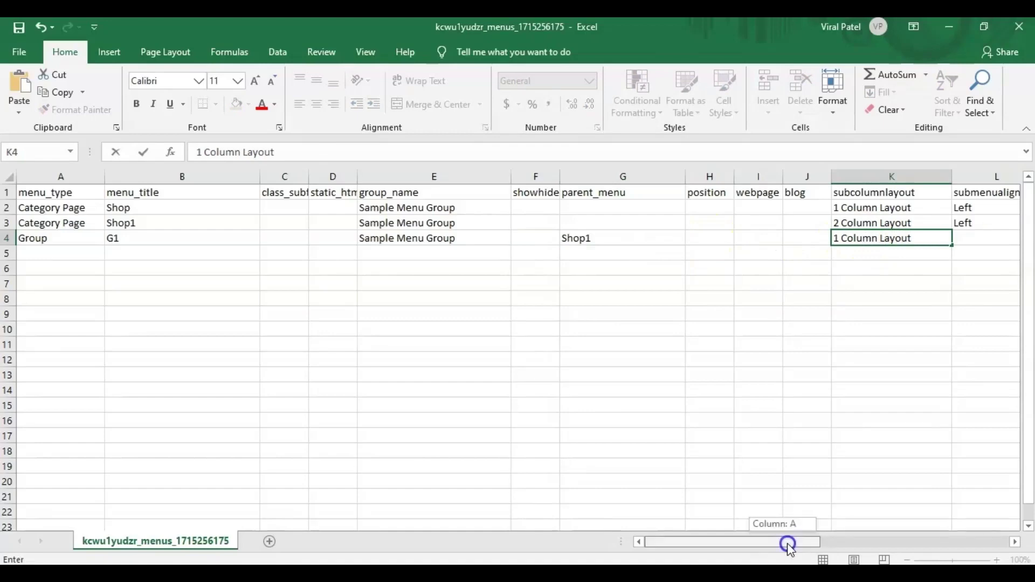
pyautogui.moveTo(790, 543); pyautogui.dragTo(825, 542)
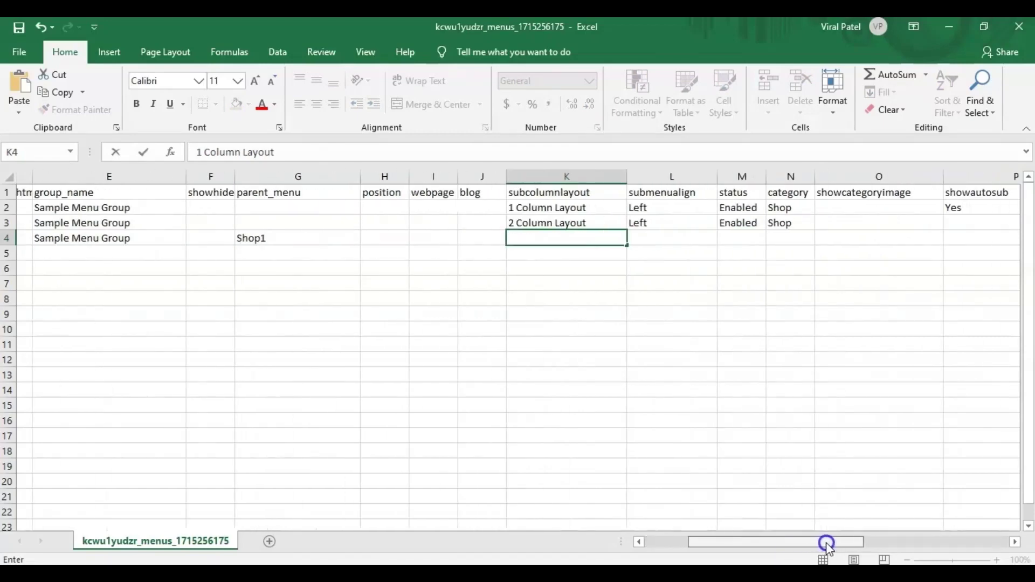
# - Fill-copy Left, Enabled, Public and Parent from row 3 down into the G1 row
pyautogui.click(681, 228)
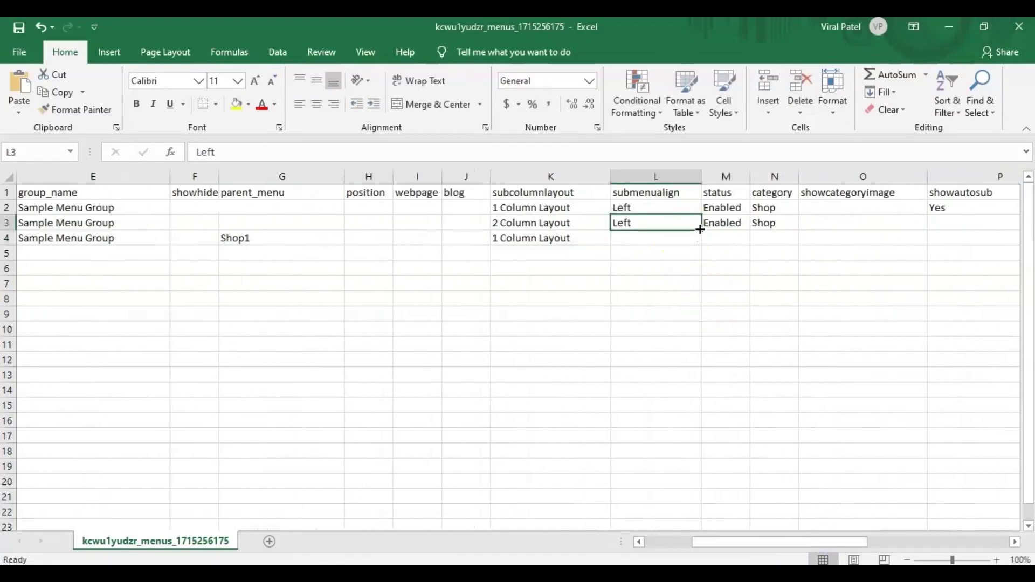
pyautogui.moveTo(700, 229); pyautogui.dragTo(744, 243)
pyautogui.click(742, 230)
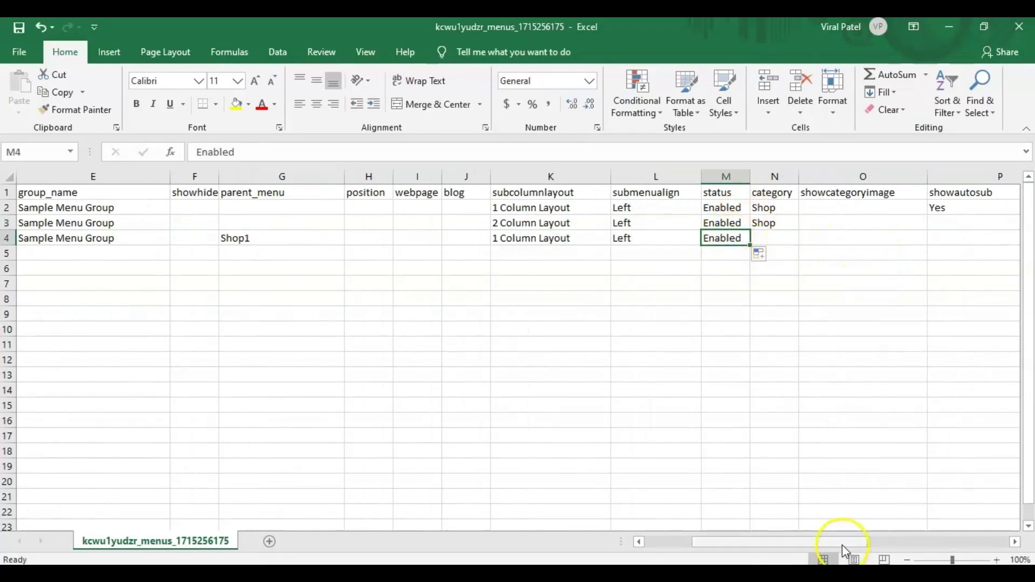
pyautogui.moveTo(842, 545); pyautogui.dragTo(936, 538)
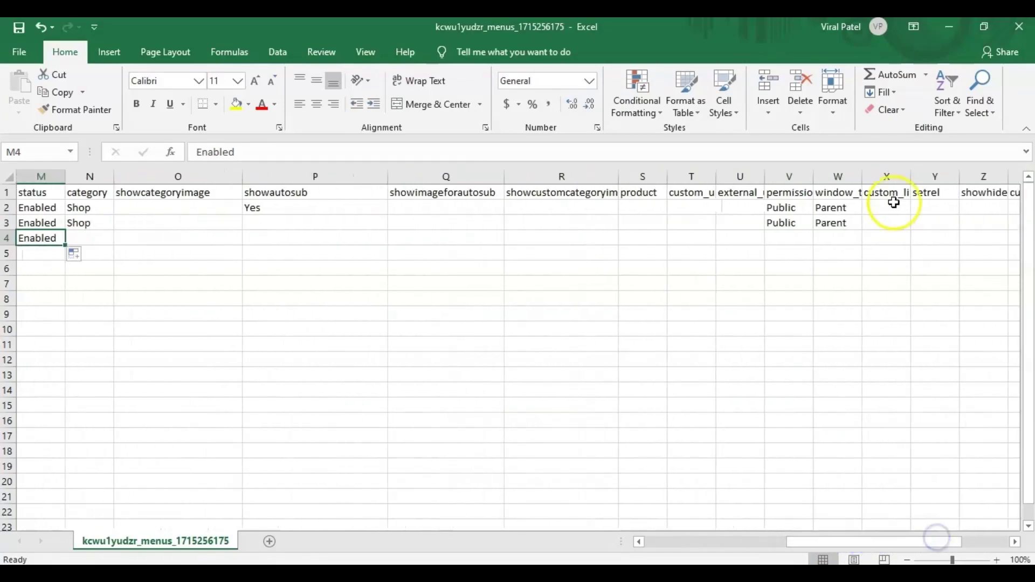
pyautogui.click(794, 228)
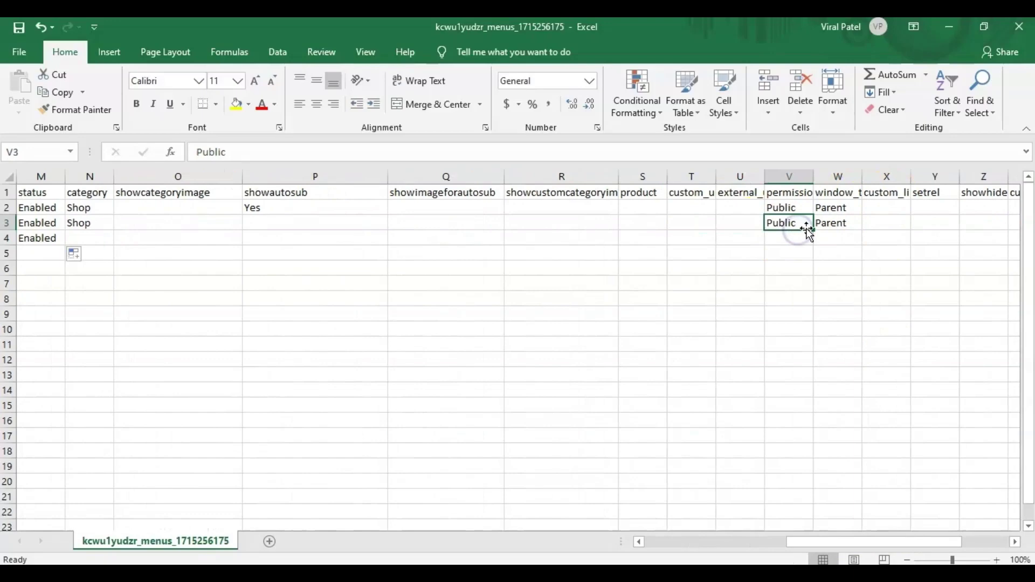
pyautogui.moveTo(814, 231); pyautogui.dragTo(860, 241)
pyautogui.click(838, 224)
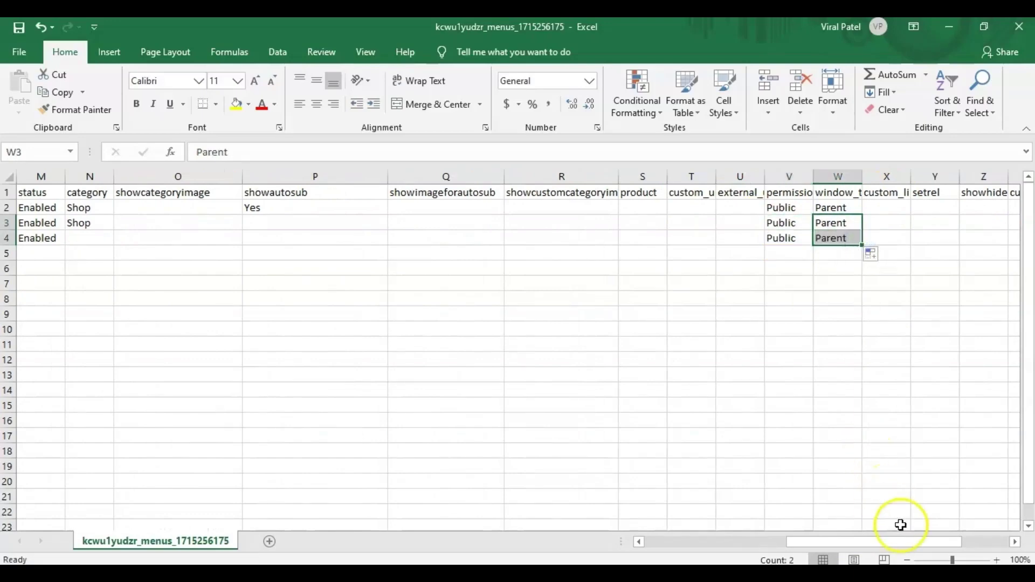
pyautogui.moveTo(908, 542); pyautogui.dragTo(748, 542)
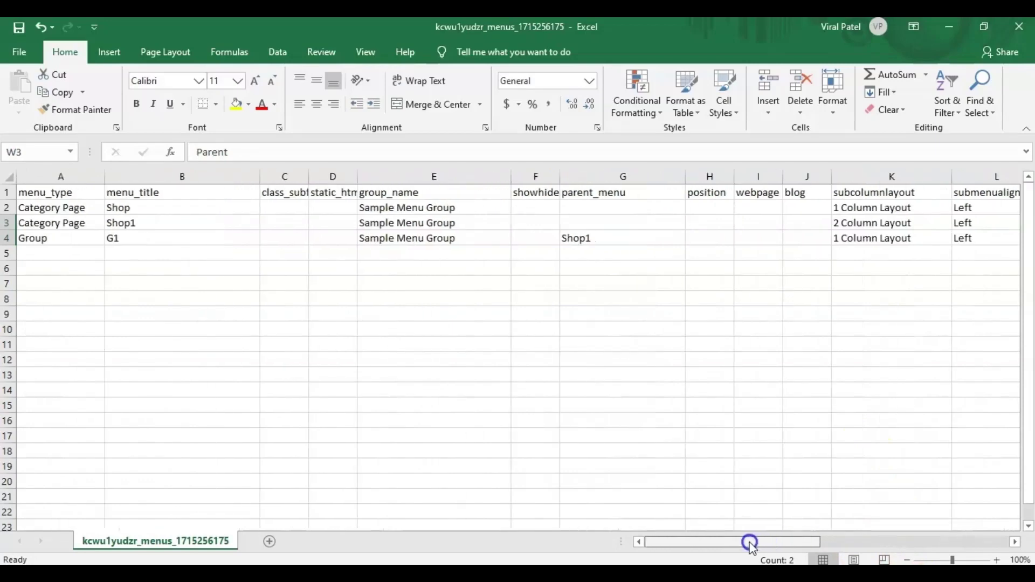
# - Enter Category Page in A5, then view the store's product category list in BigCommerce
pyautogui.click(52, 254)
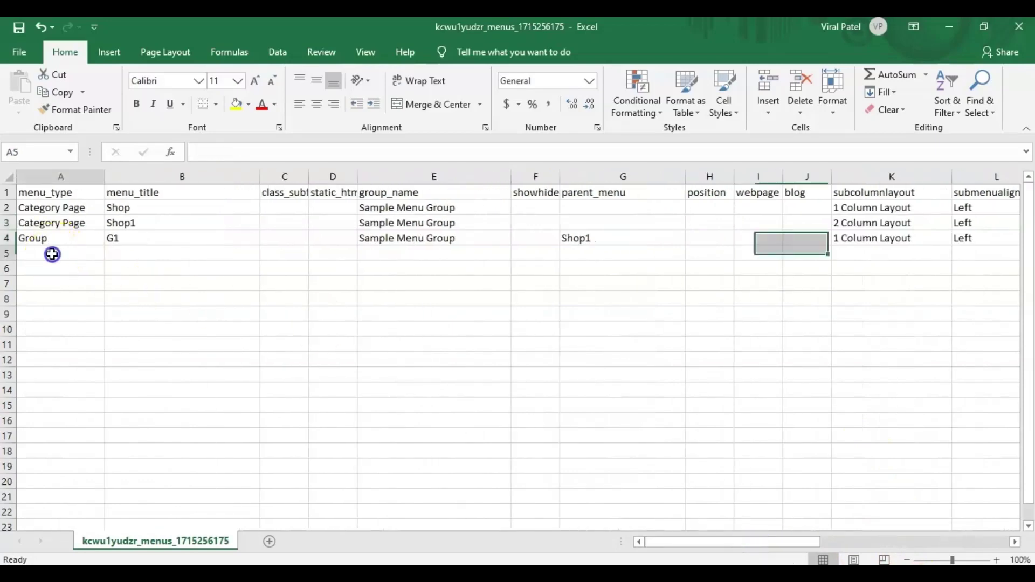
pyautogui.write('Category Page')
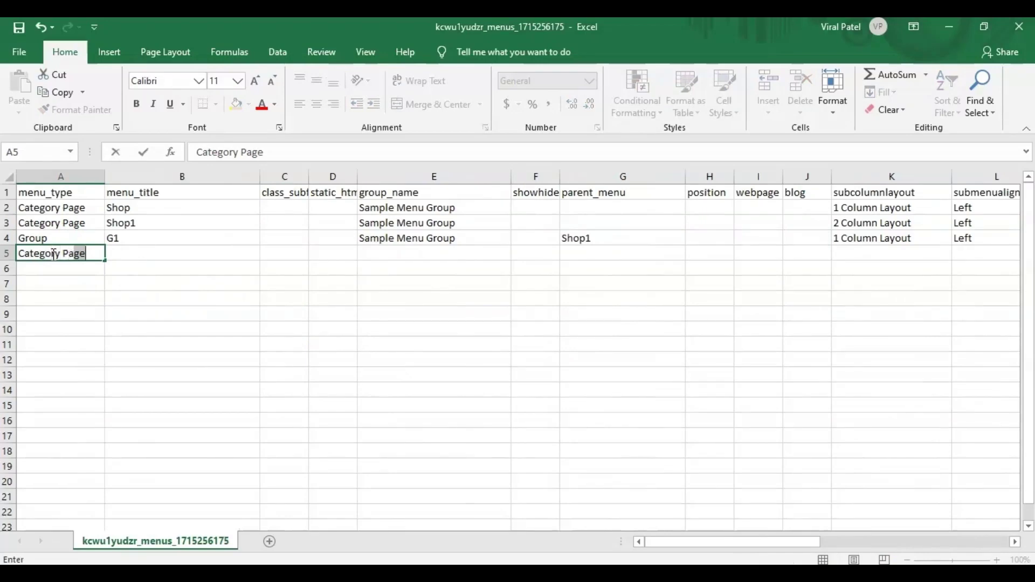
pyautogui.click(138, 255)
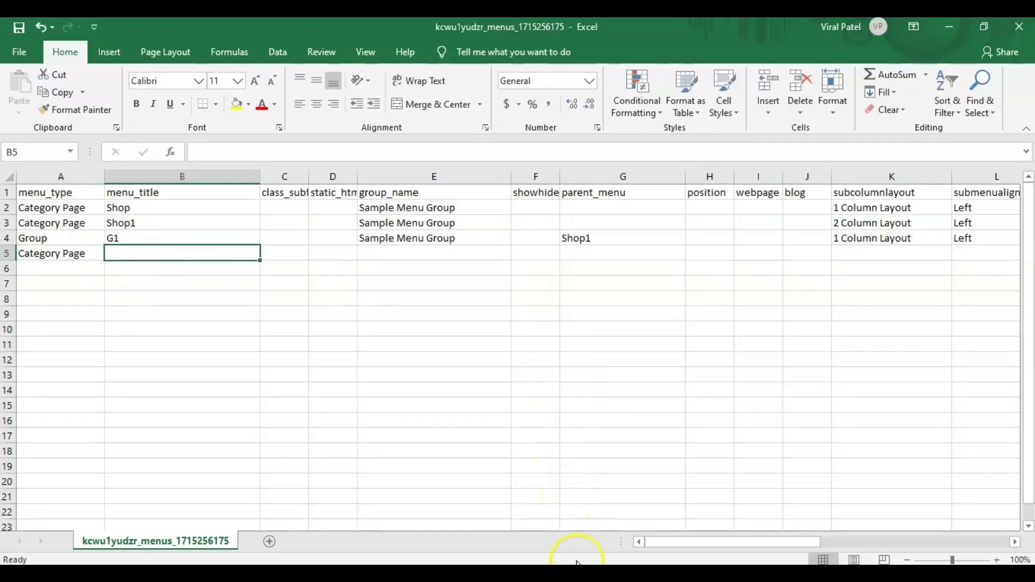
pyautogui.hotkey('alt', 'Tab')
pyautogui.click(404, 31)
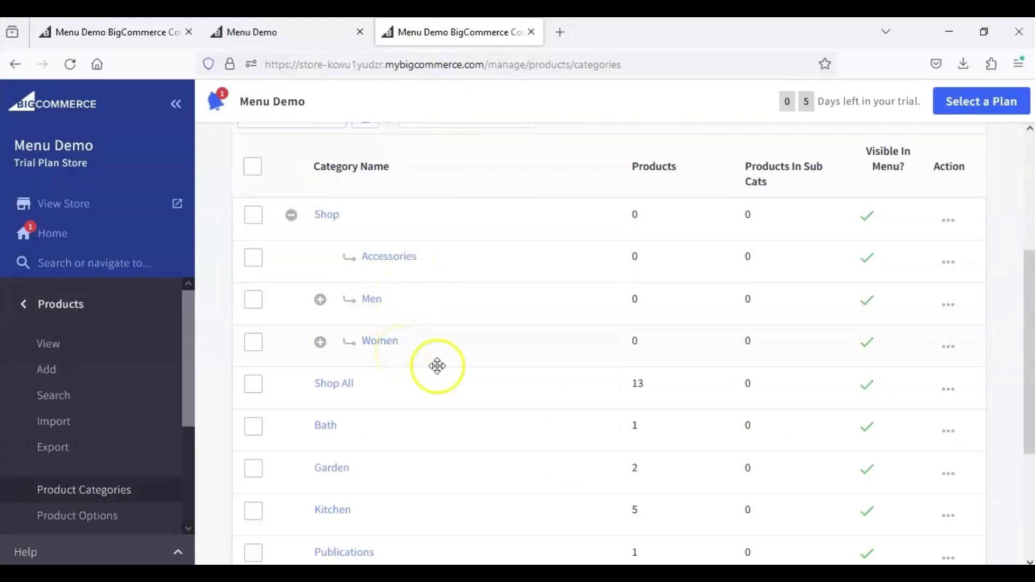
# - Give row 5 the title Men, Sample Menu Group, and parent menu Shop1/G1
pyautogui.hotkey('alt', 'Tab')
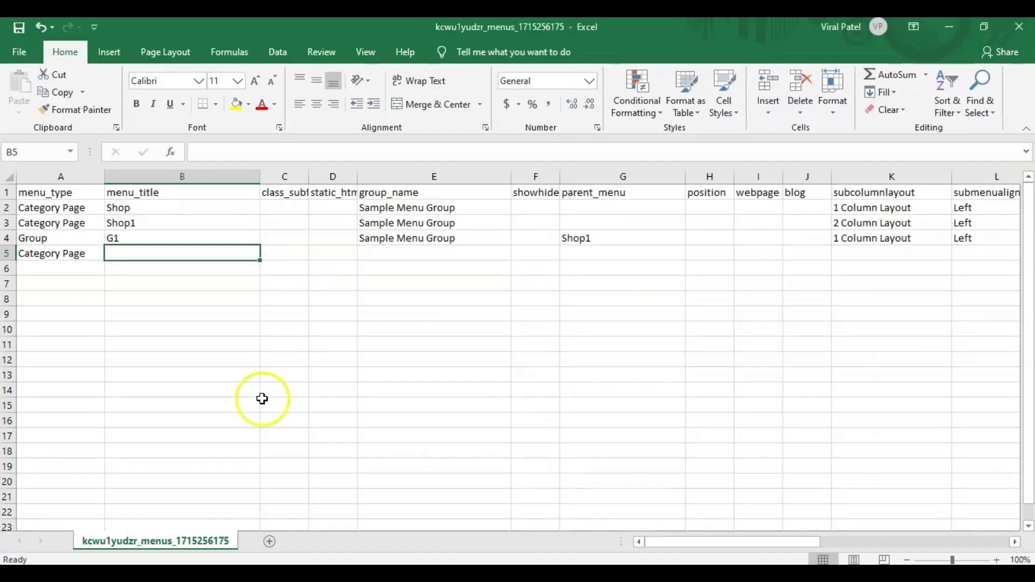
pyautogui.doubleClick(205, 255)
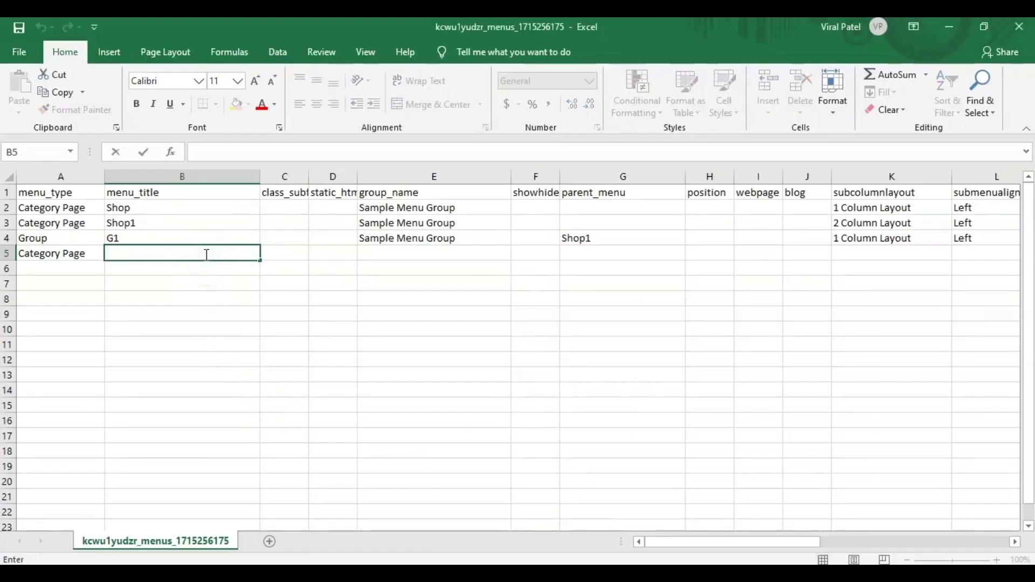
pyautogui.write('Men')
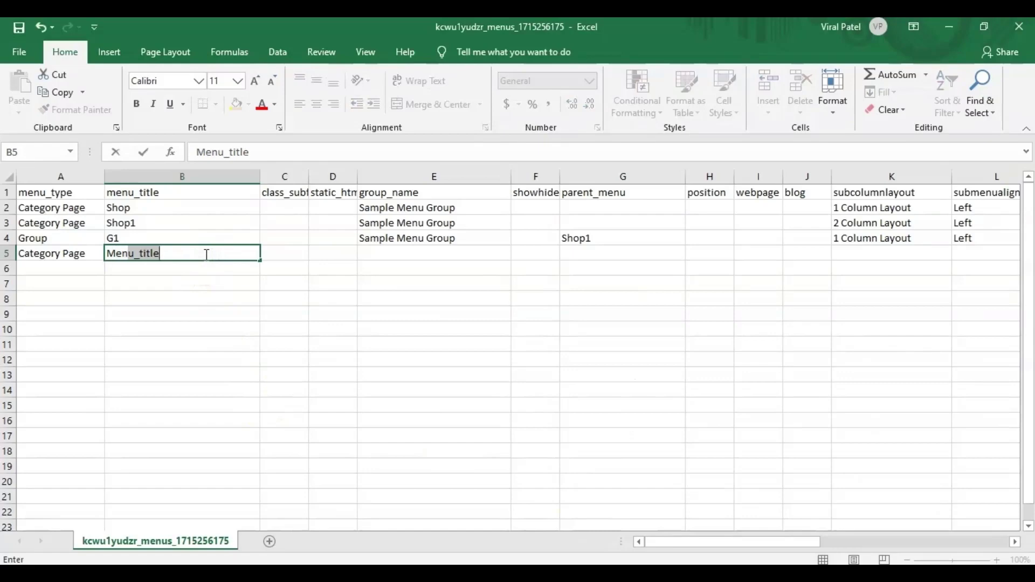
pyautogui.press('BackSpace')
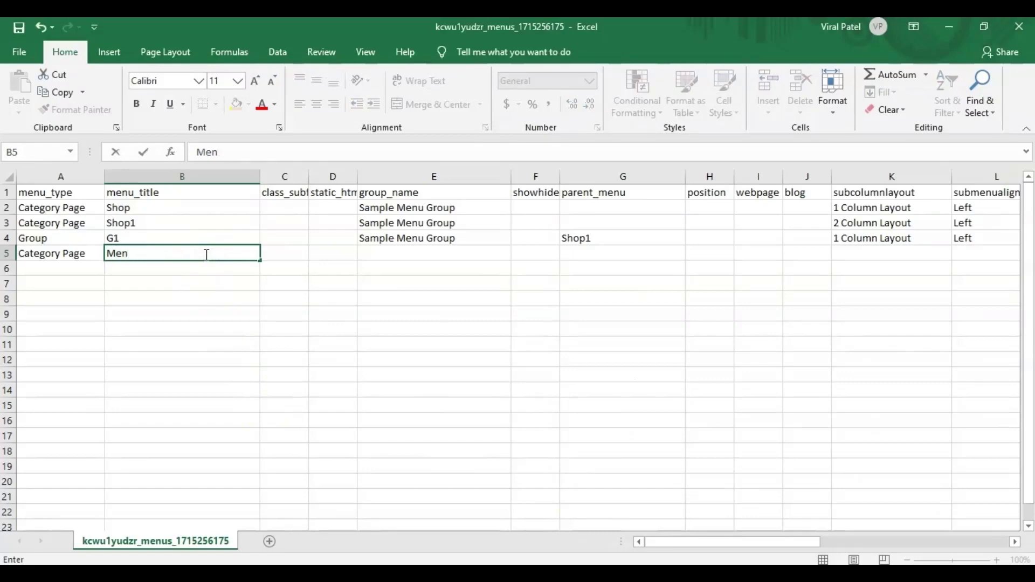
pyautogui.click(451, 239)
pyautogui.moveTo(510, 245); pyautogui.dragTo(511, 261)
pyautogui.click(594, 256)
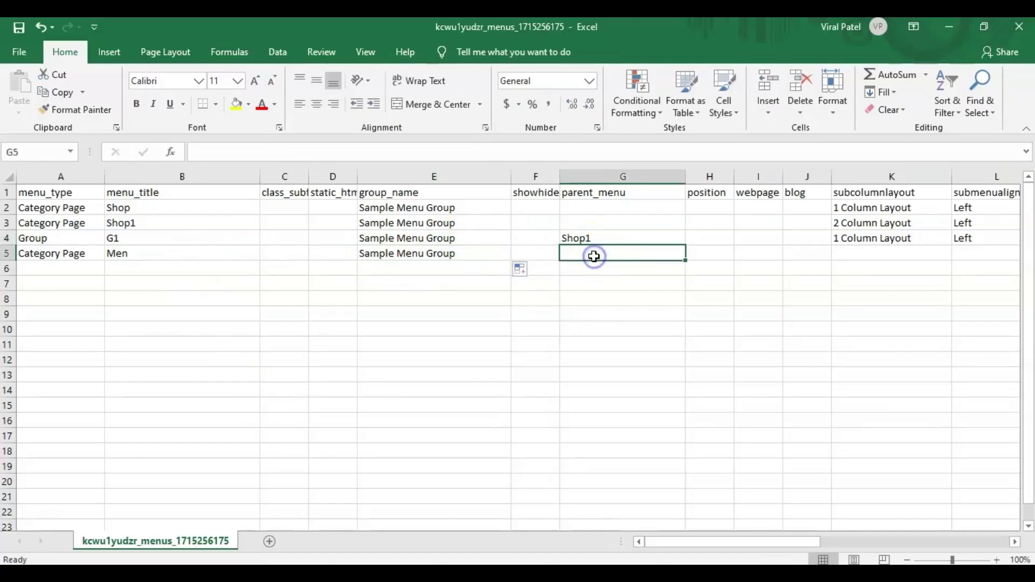
pyautogui.write('Shop1/G1')
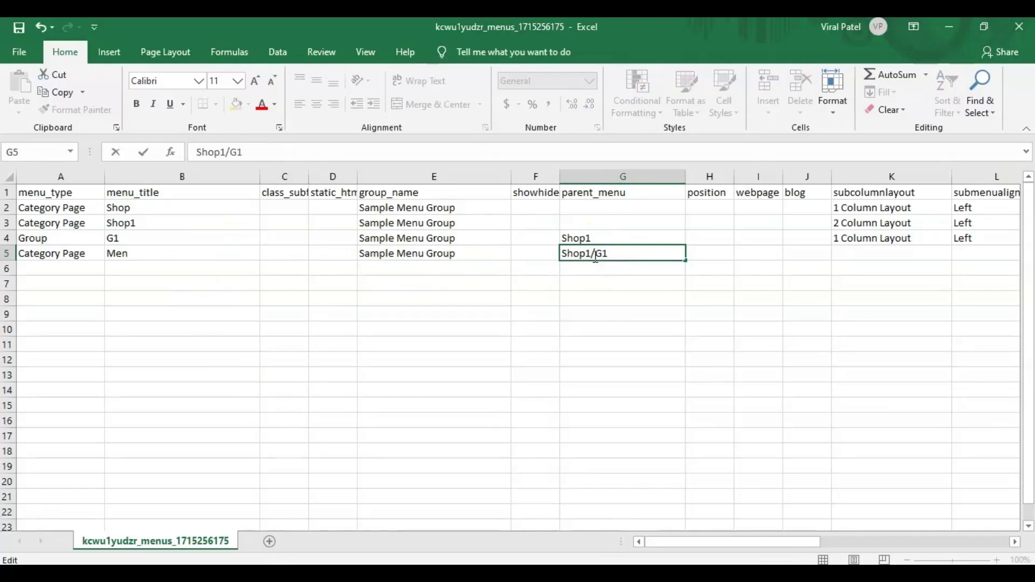
pyautogui.click(872, 251)
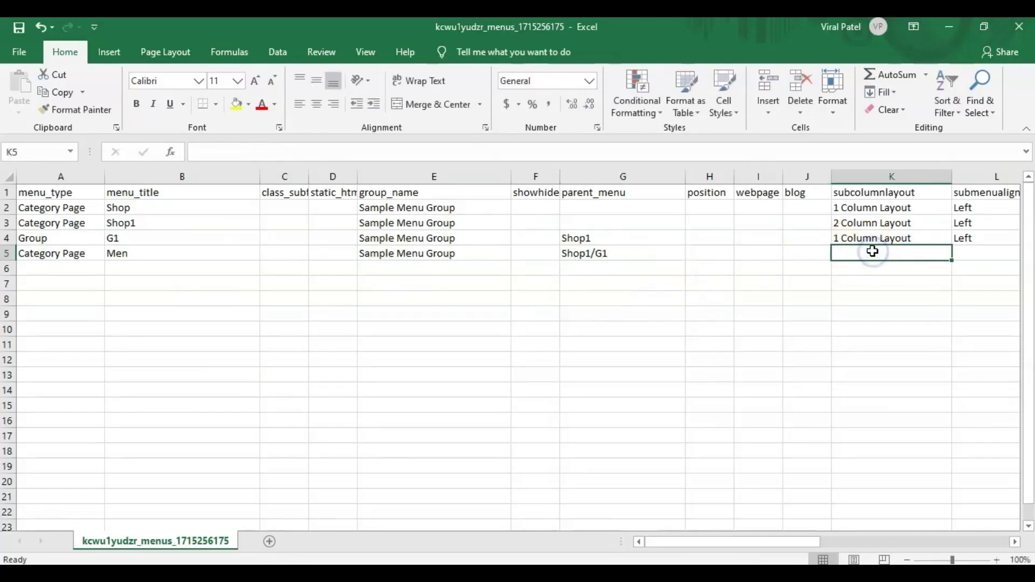
# - Complete the Men row with 1 Column Layout, Left, Enabled, category Shop/Men, Public and Parent
pyautogui.write('Column Layout')
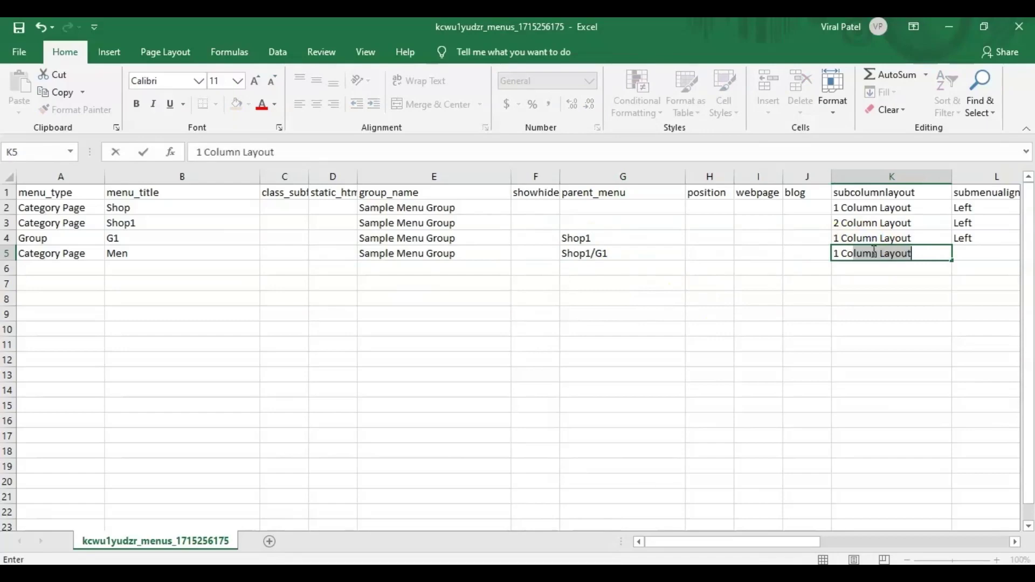
pyautogui.press('Tab')
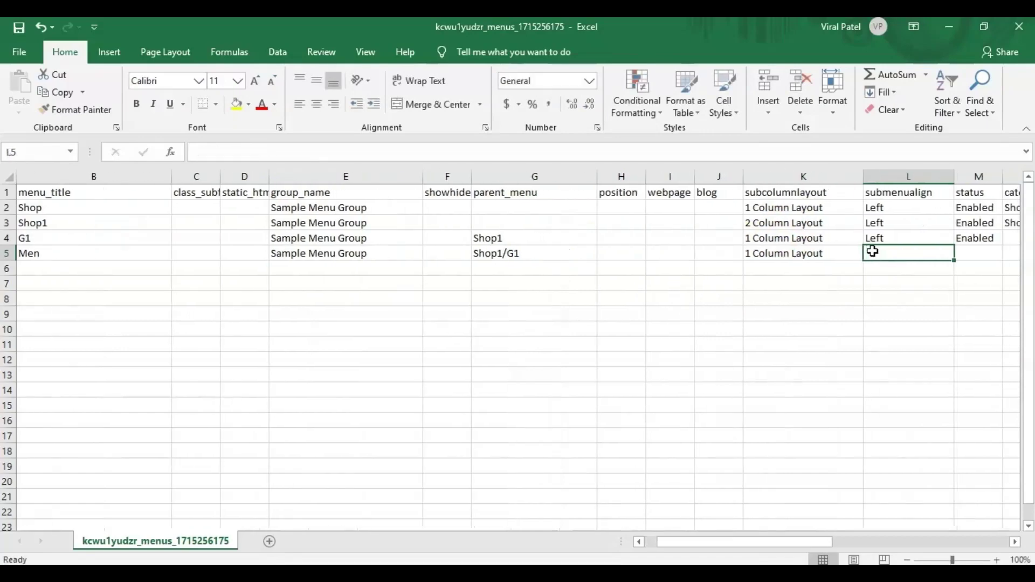
pyautogui.write('Left')
pyautogui.press('Tab')
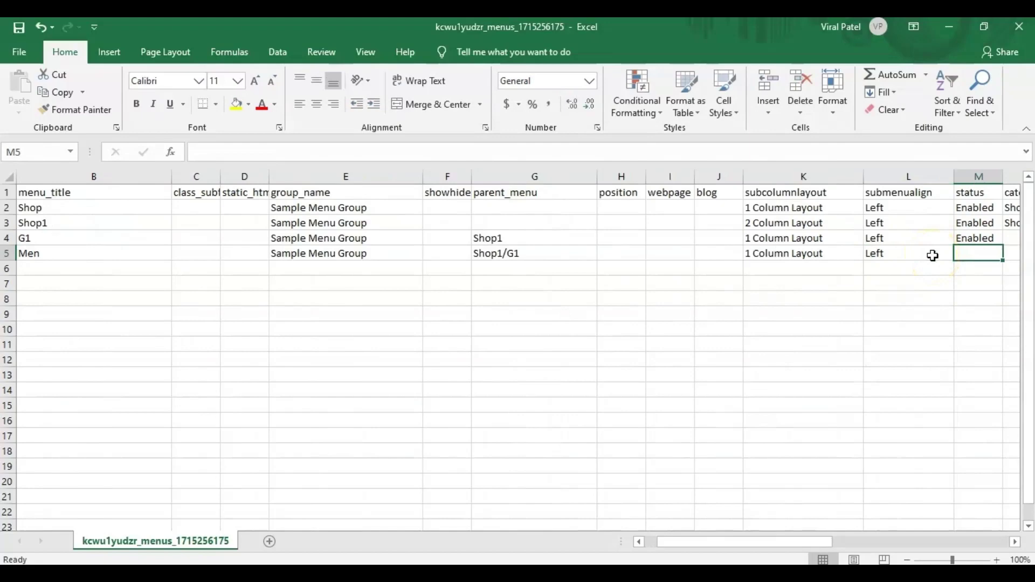
pyautogui.write('Enabled')
pyautogui.press('Tab')
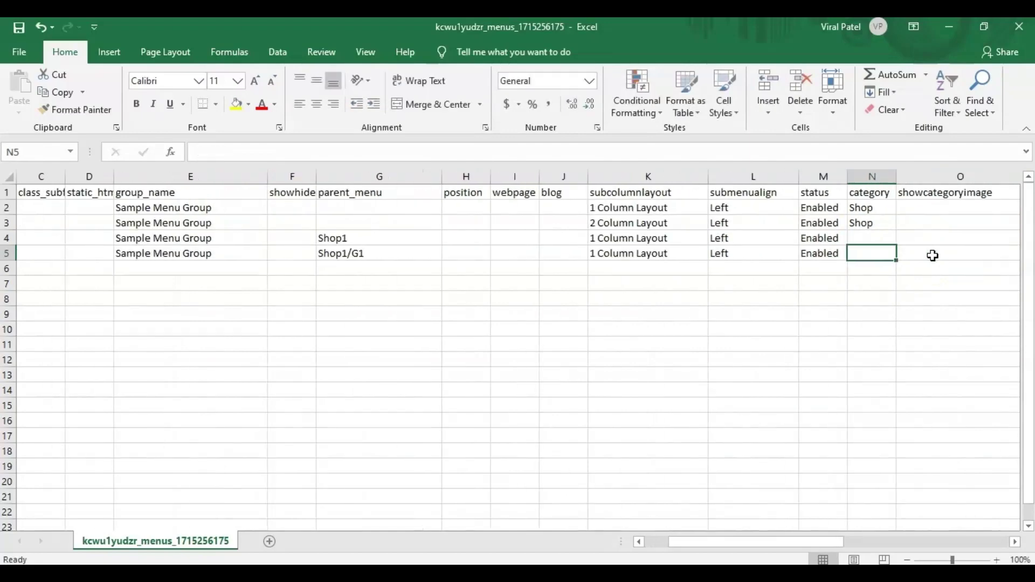
pyautogui.write('Shop/Men')
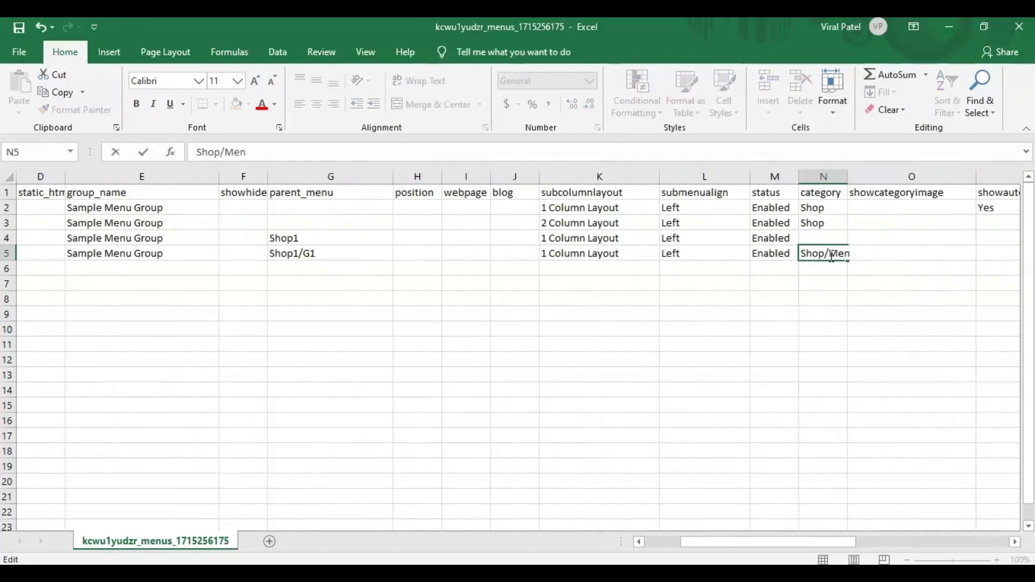
pyautogui.moveTo(786, 543); pyautogui.dragTo(903, 542)
pyautogui.click(737, 254)
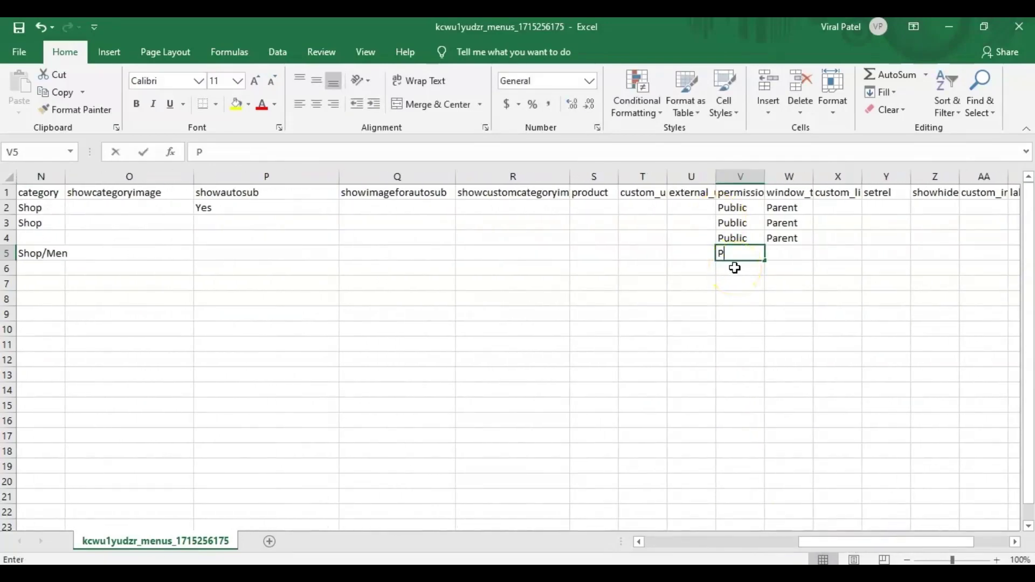
pyautogui.press('Tab')
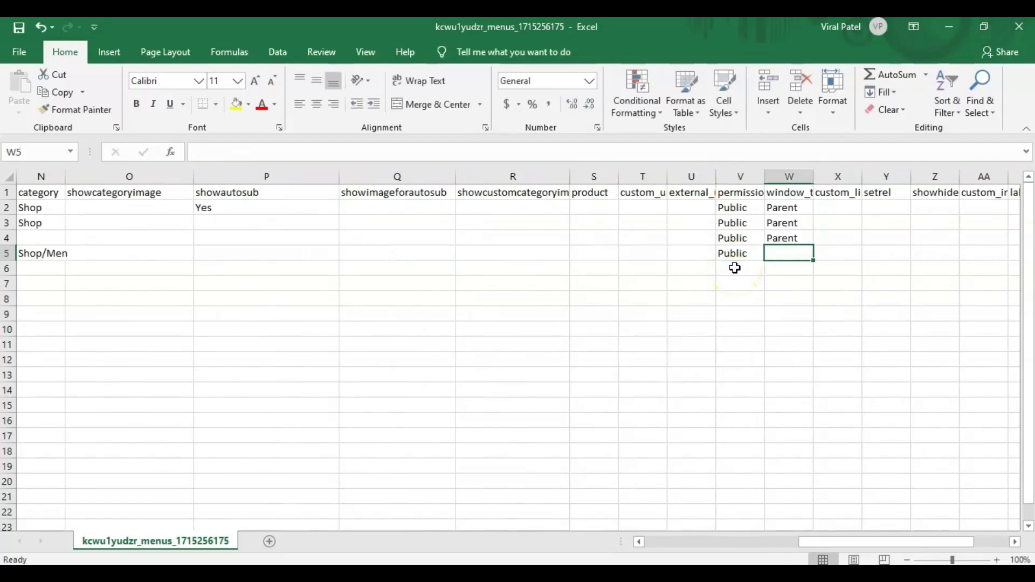
pyautogui.write('Parent')
pyautogui.press('Tab')
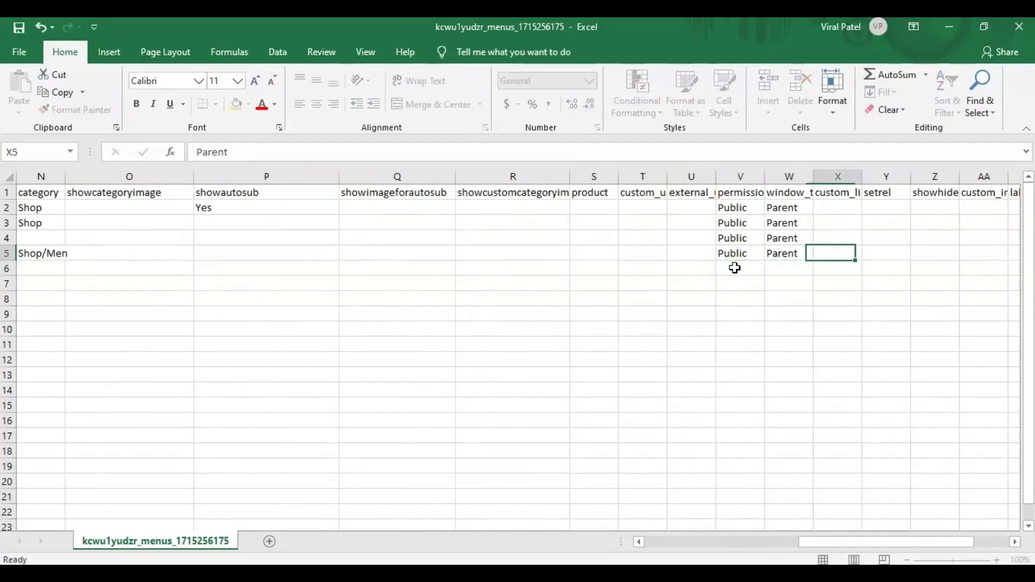
pyautogui.moveTo(891, 539); pyautogui.dragTo(723, 540)
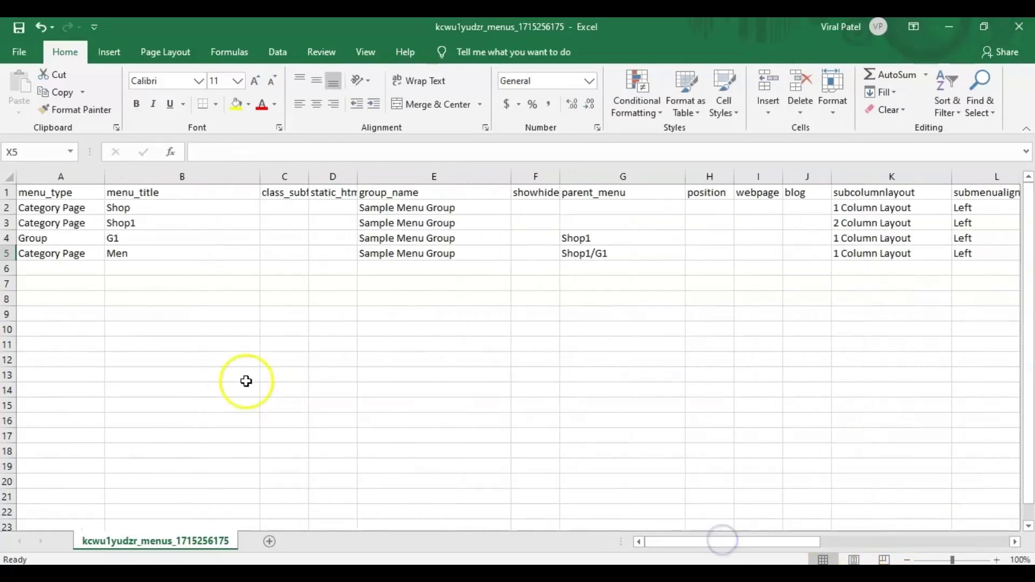
# - Start row 6 as Category Page titled Women in Sample Menu Group under Shop1/G1
pyautogui.click(68, 268)
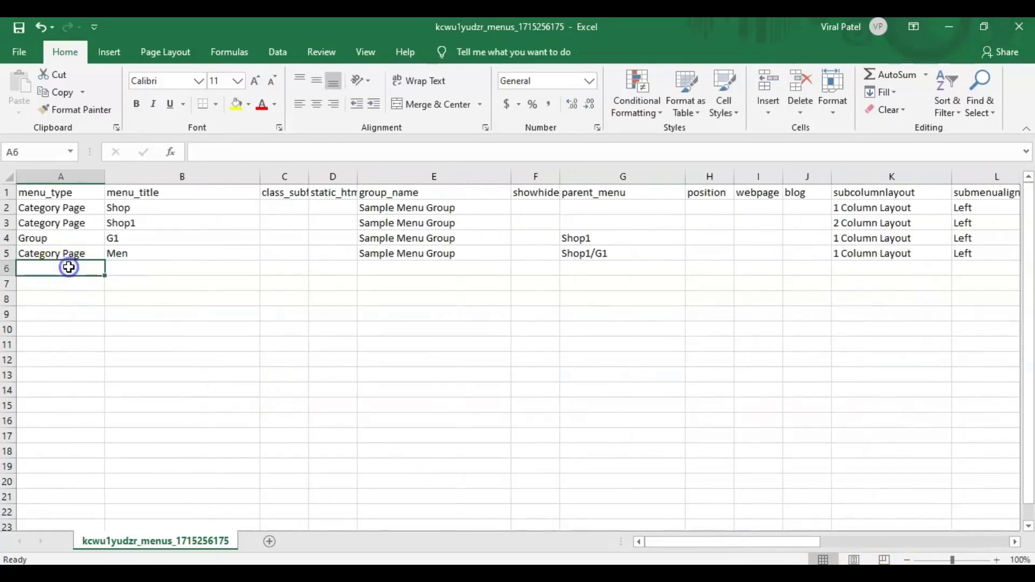
pyautogui.write('Category Page')
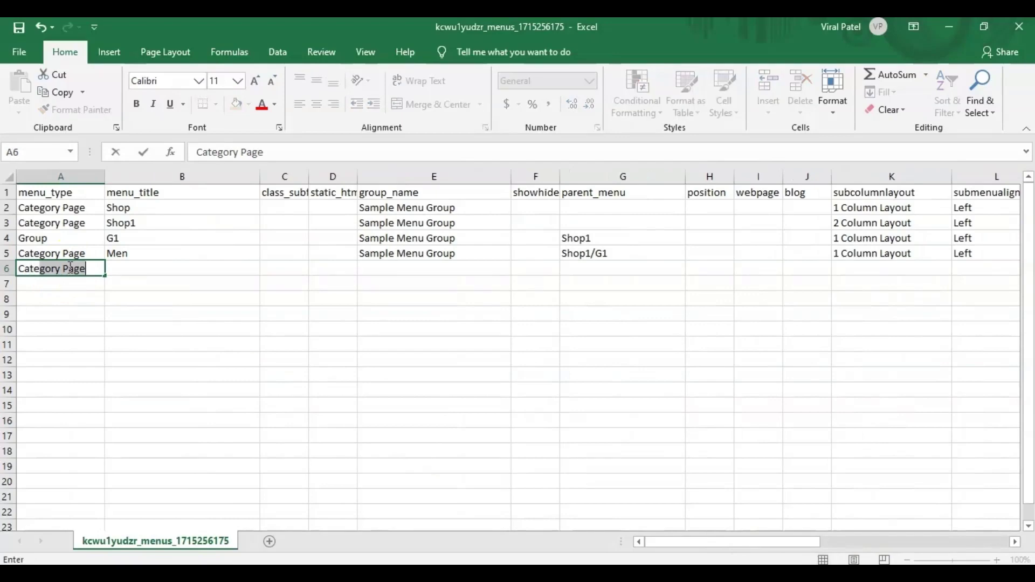
pyautogui.click(115, 268)
pyautogui.write('Women')
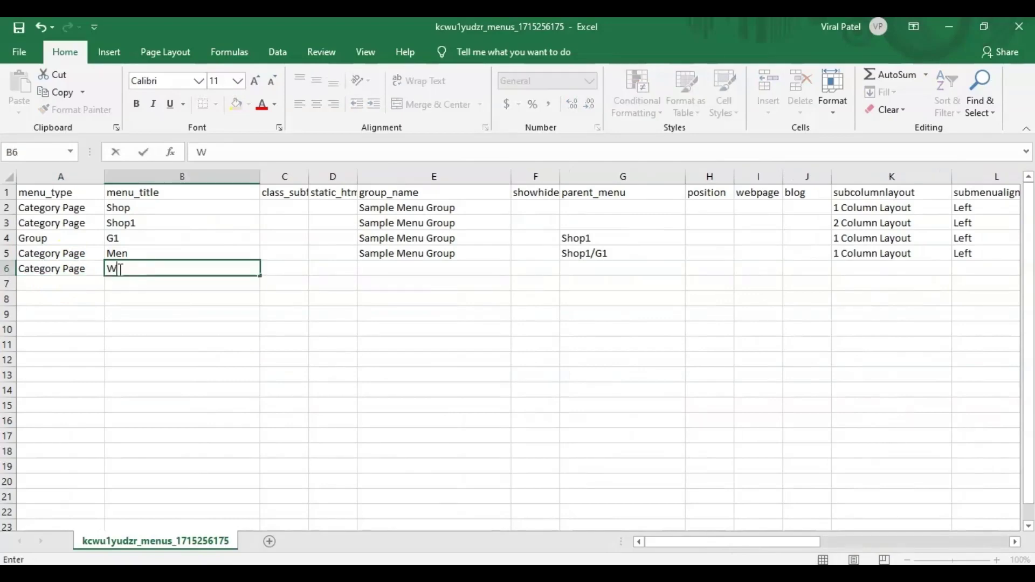
pyautogui.click(492, 252)
pyautogui.moveTo(510, 262); pyautogui.dragTo(509, 272)
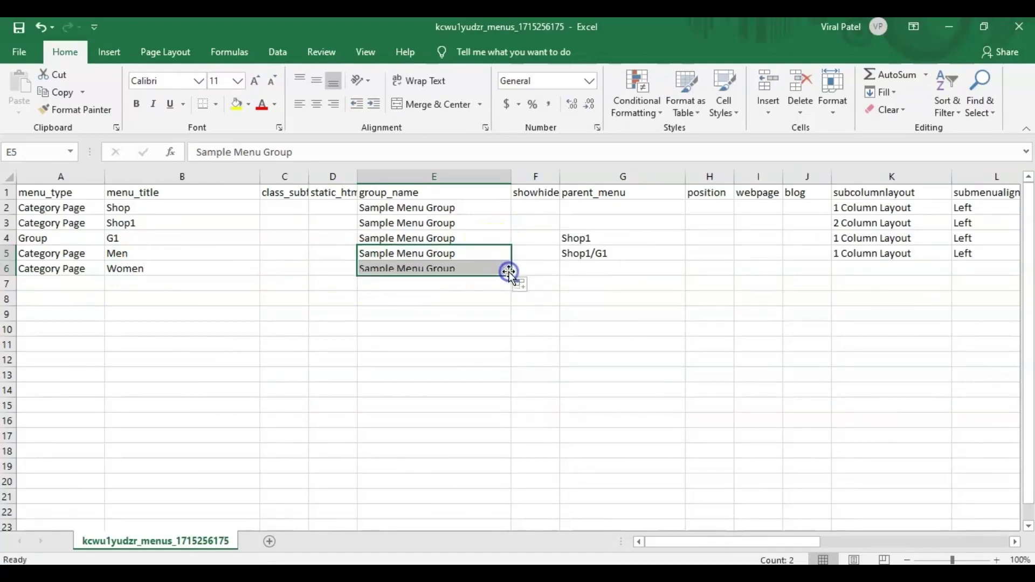
pyautogui.click(620, 270)
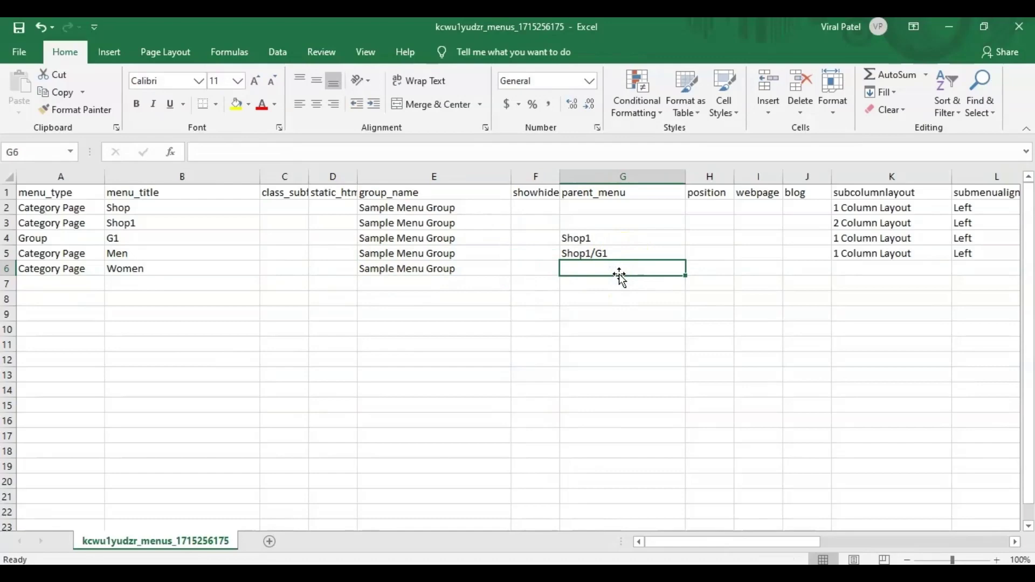
pyautogui.write('Shop1/G')
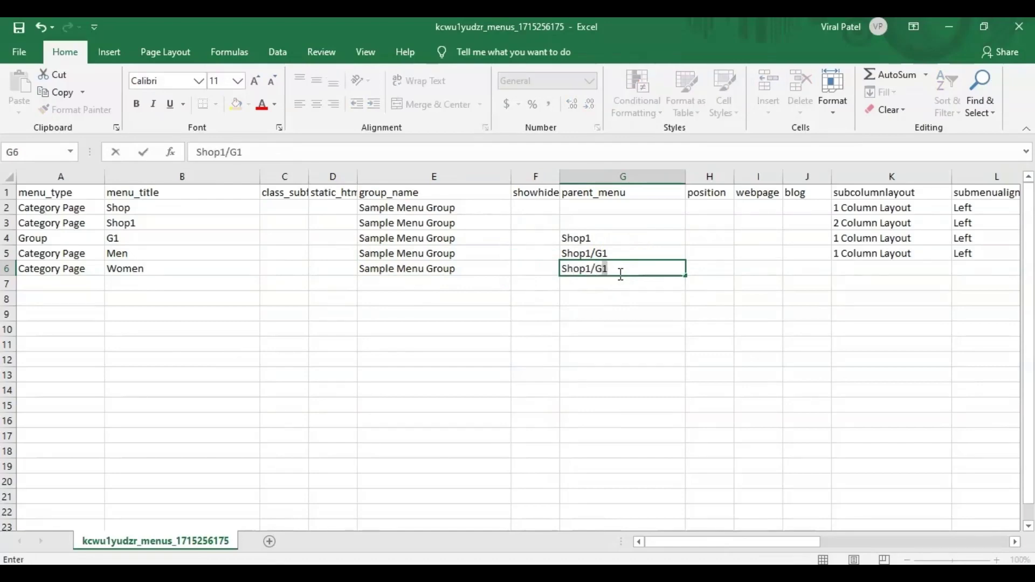
pyautogui.press('Tab')
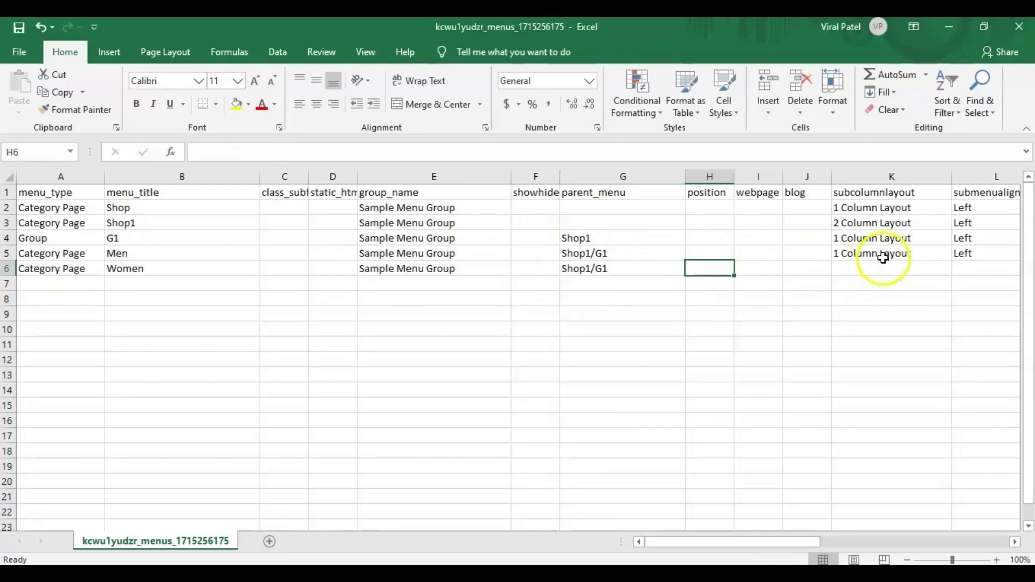
# - Complete the Women row with 1 Column Layout, Left, Enabled, Shop/Women, Public and Parent
pyautogui.click(877, 269)
pyautogui.write('1')
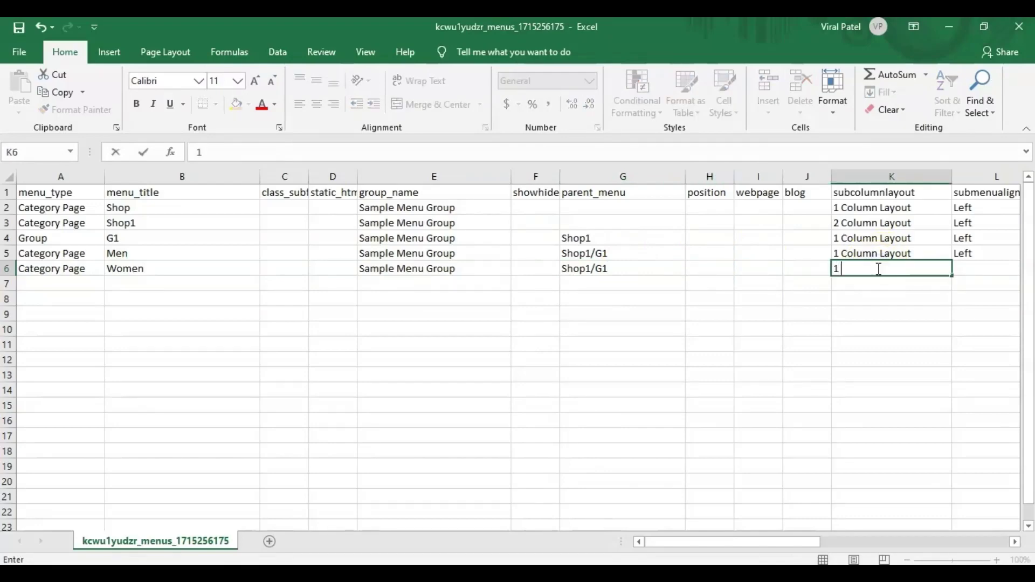
pyautogui.press('Tab')
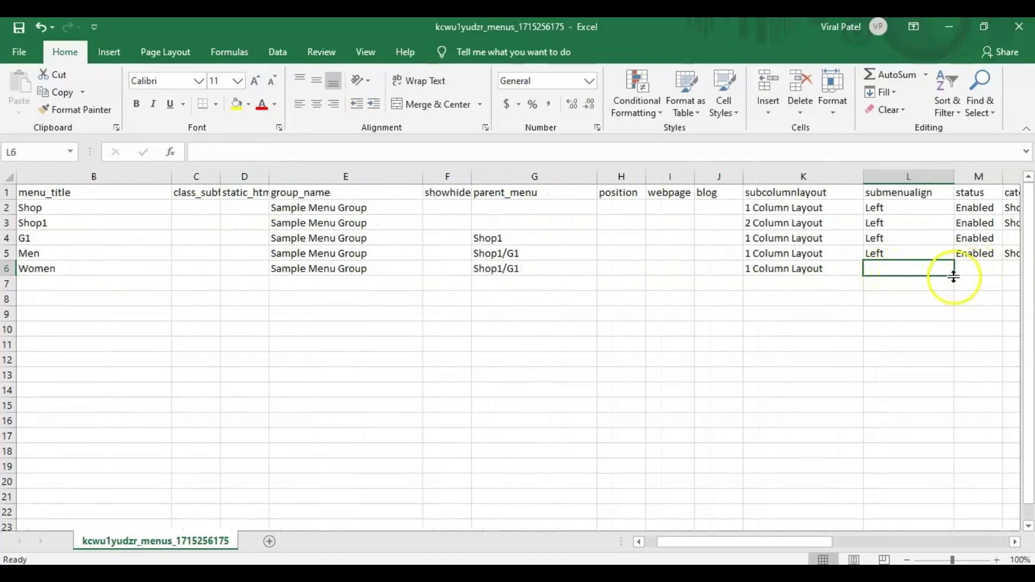
pyautogui.write('Left')
pyautogui.press('Tab')
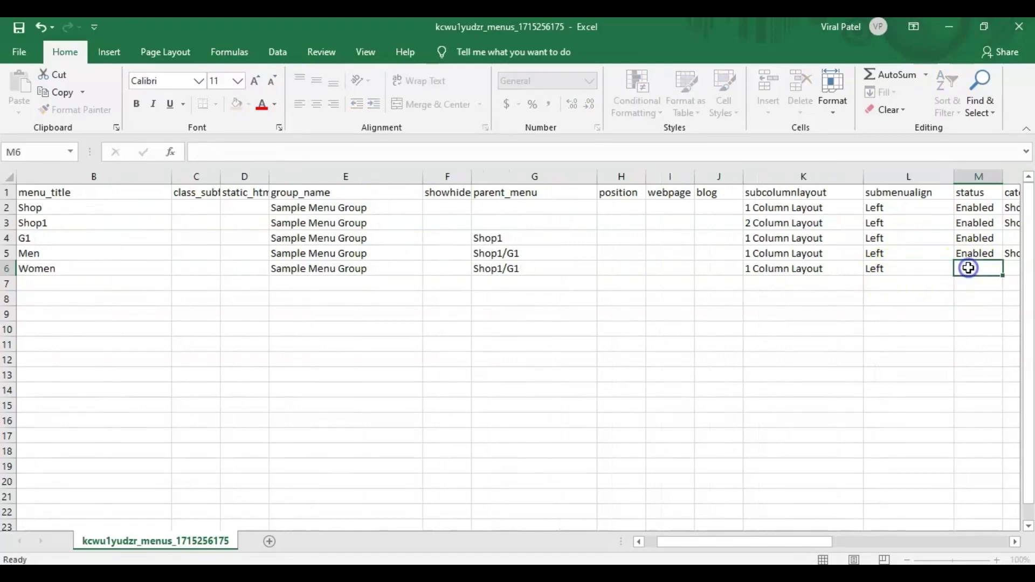
pyautogui.write('Enabled')
pyautogui.press('Tab')
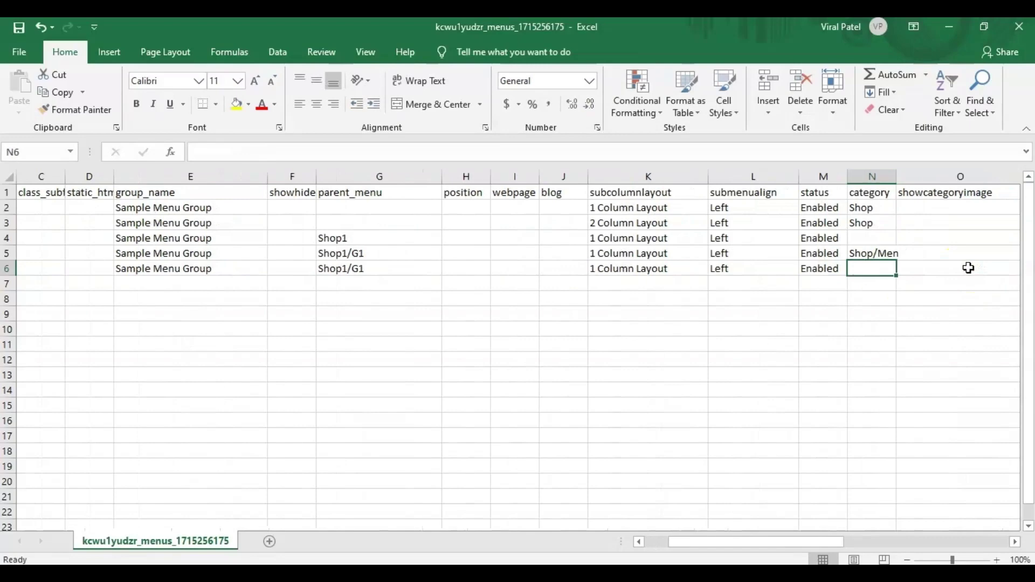
pyautogui.write('Shop/Women')
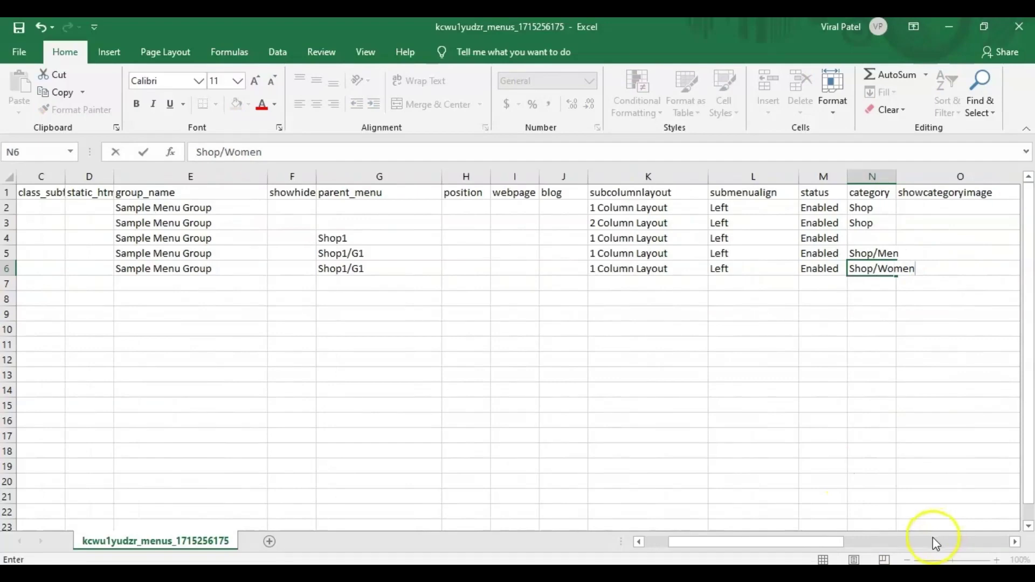
pyautogui.click(935, 541)
pyautogui.click(691, 272)
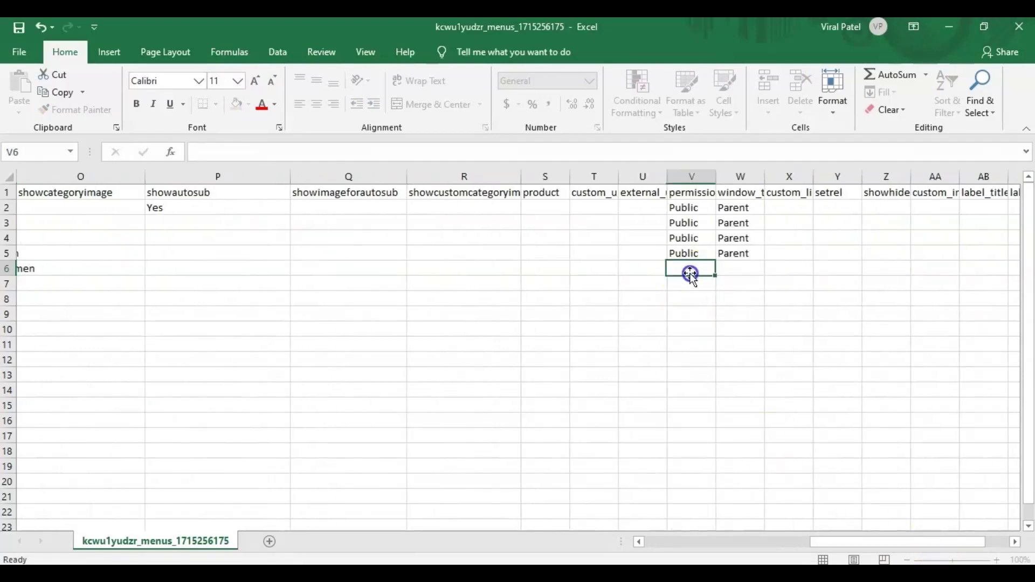
pyautogui.write('Public')
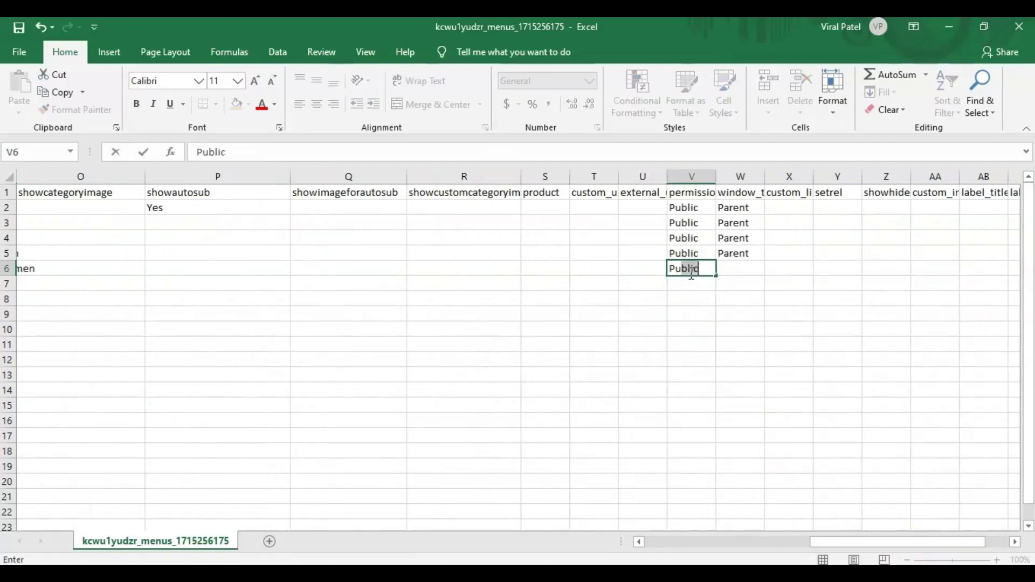
pyautogui.press('Tab')
pyautogui.write('Pa')
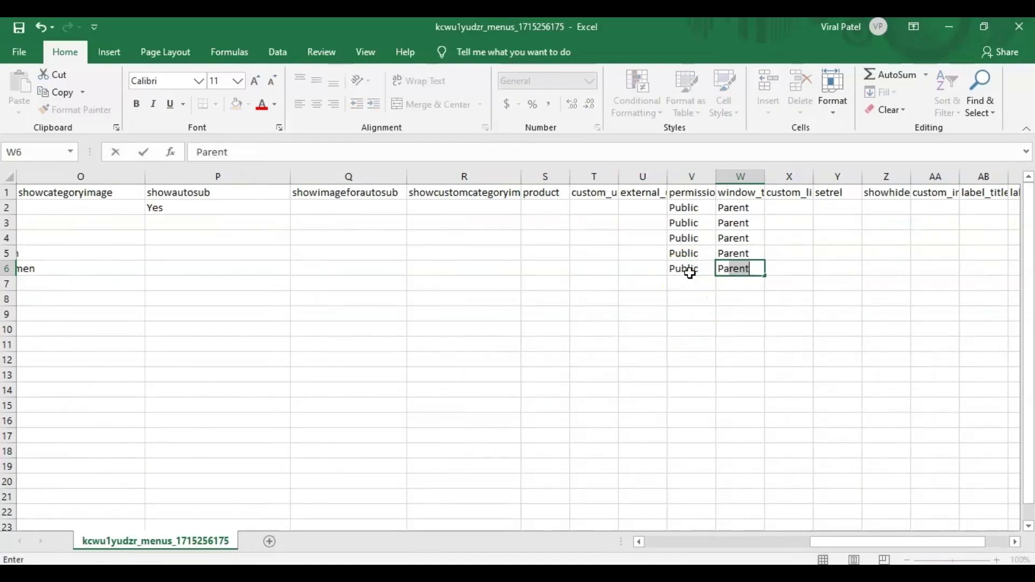
pyautogui.moveTo(778, 541); pyautogui.dragTo(660, 547)
# - Start row 7 as Group G2 in Sample Menu Group with parent menu Shop1
pyautogui.click(66, 285)
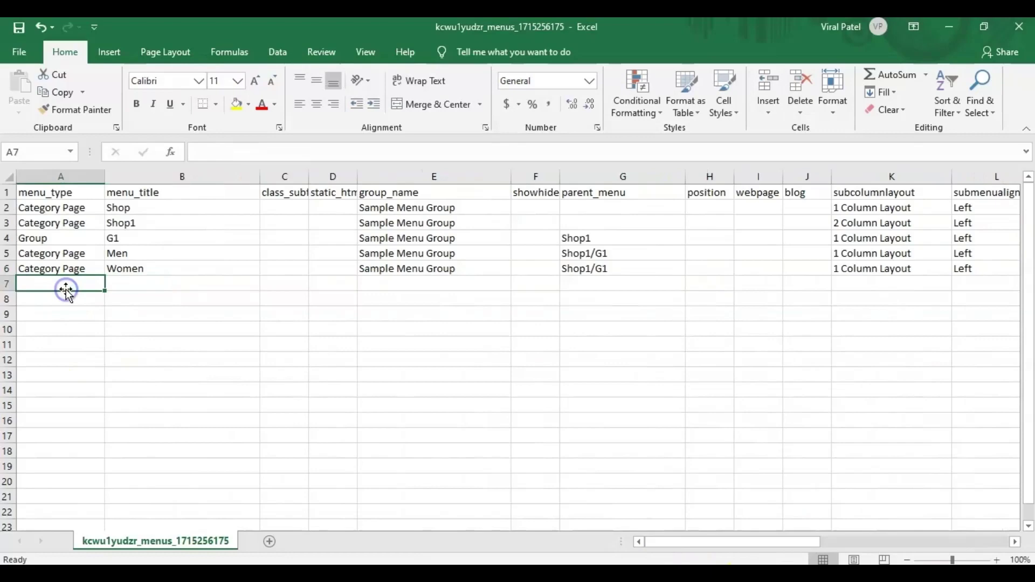
pyautogui.write('Group')
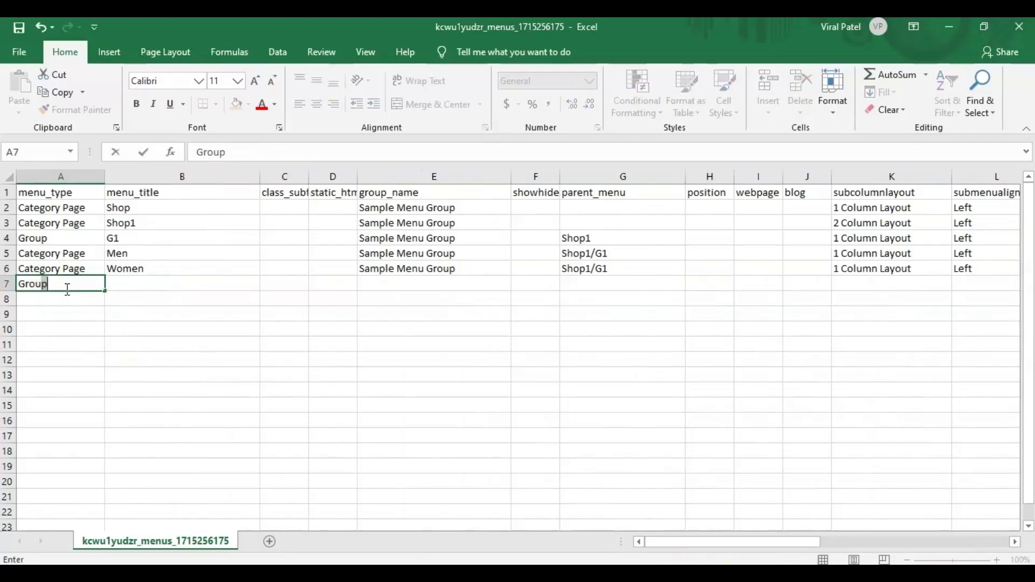
pyautogui.press('Tab')
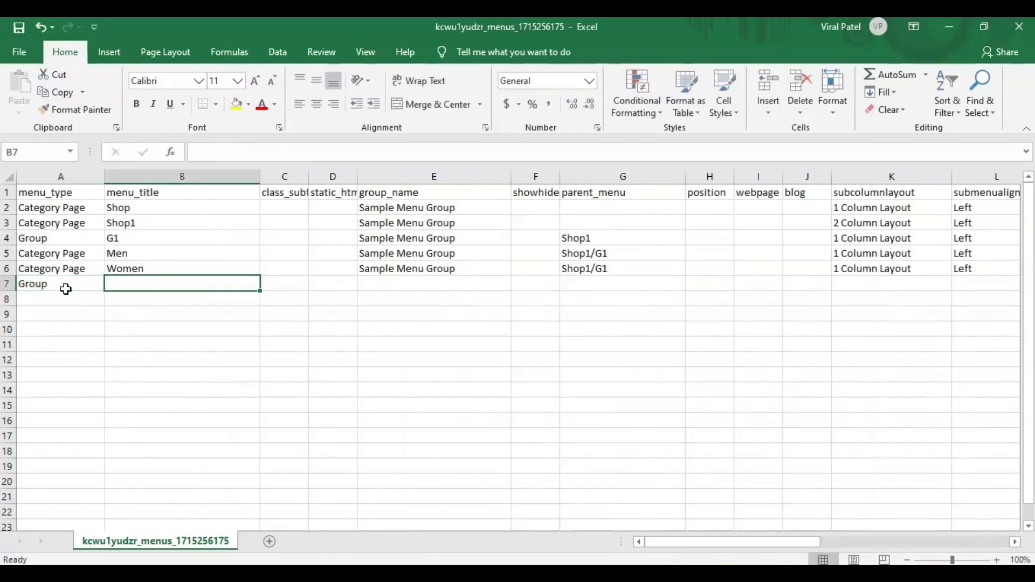
pyautogui.write('G2')
pyautogui.click(413, 279)
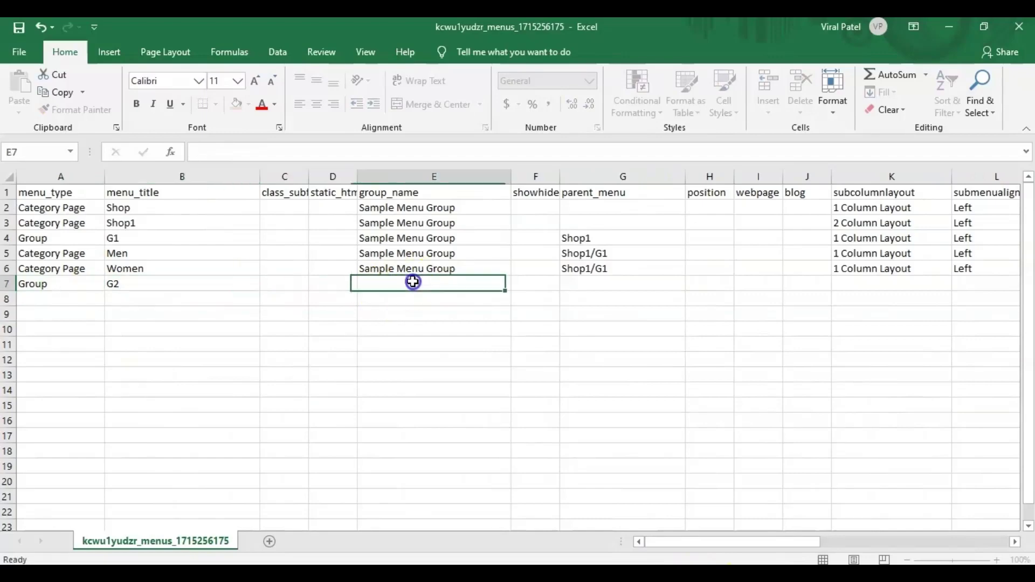
pyautogui.click(499, 269)
pyautogui.moveTo(516, 277); pyautogui.dragTo(511, 290)
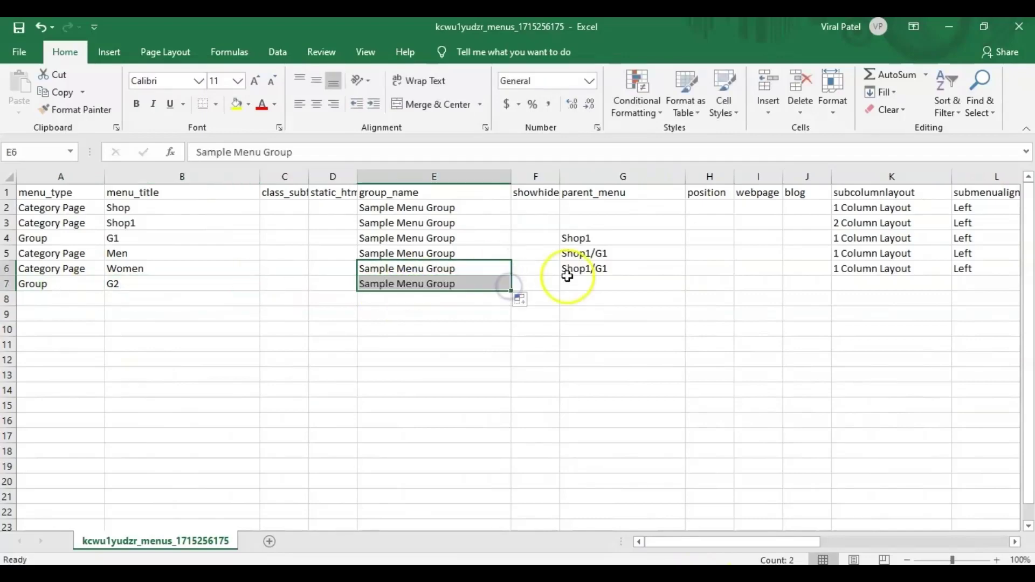
pyautogui.click(619, 286)
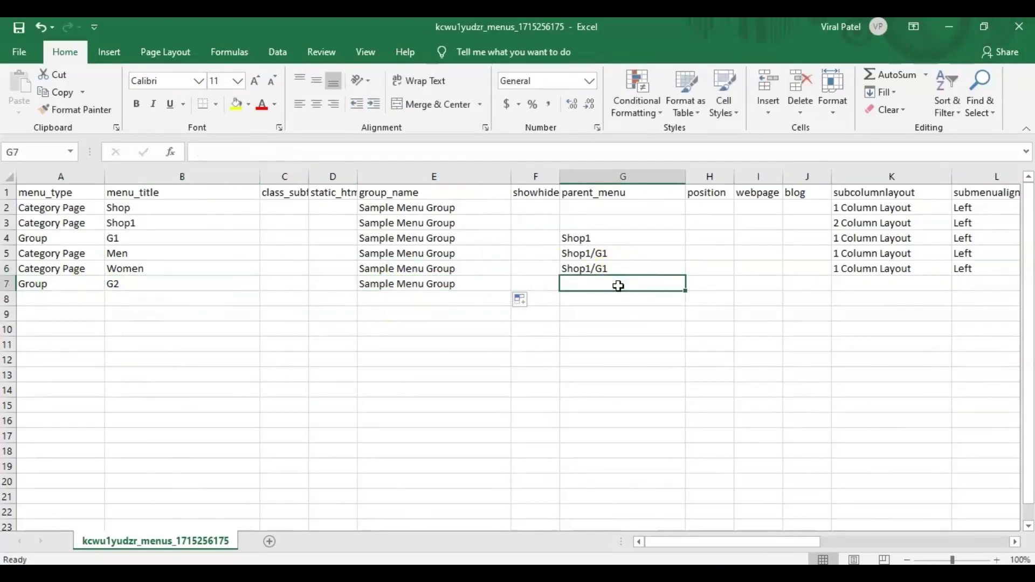
pyautogui.write('Shop1')
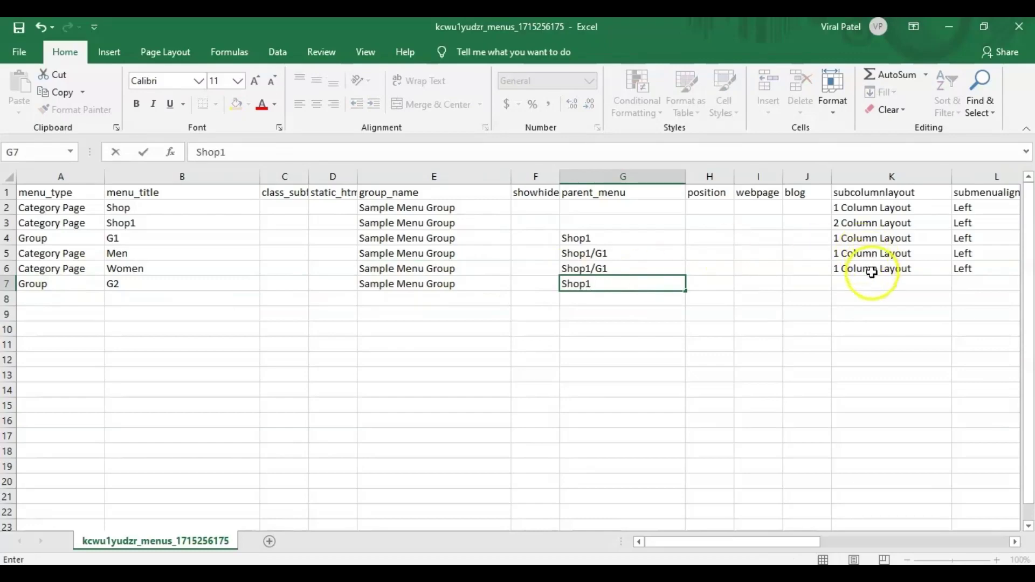
# - Complete the G2 row with 1 Column Layout, Left, Enabled, Public and Parent
pyautogui.click(871, 284)
pyautogui.write('1 Column Layout')
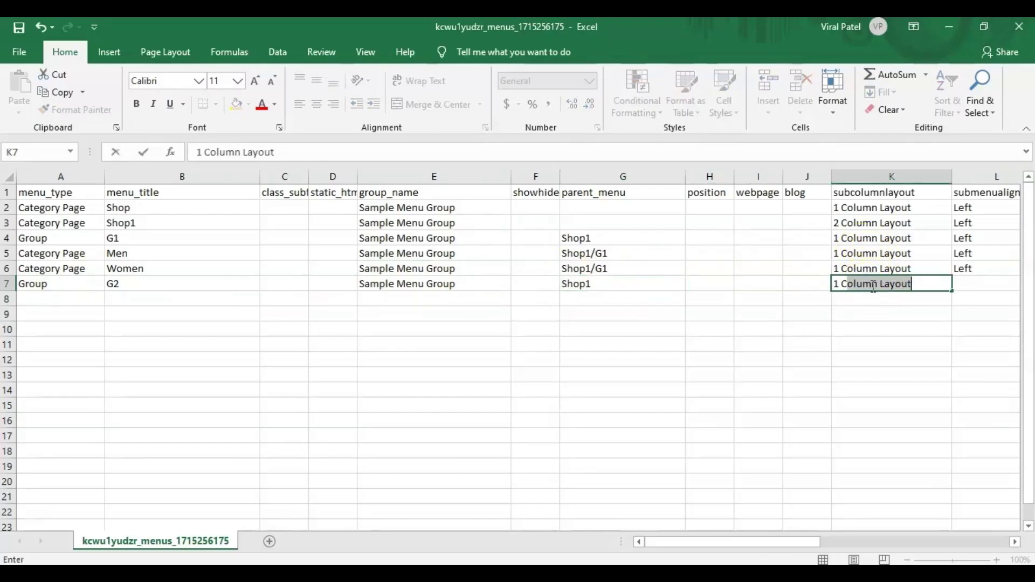
pyautogui.press('Tab')
pyautogui.write('L')
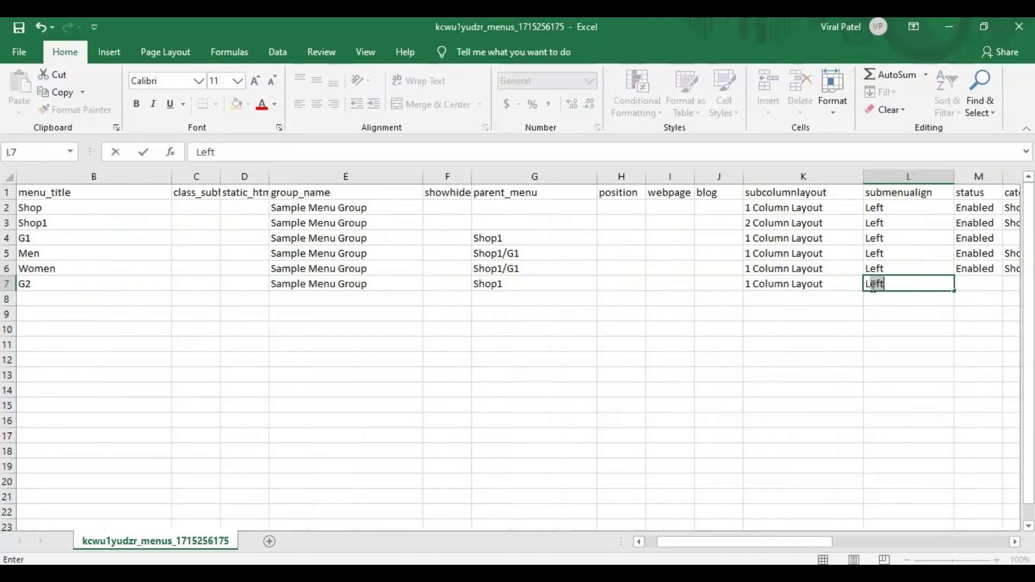
pyautogui.press('Tab')
pyautogui.write('E')
pyautogui.press('Tab')
pyautogui.press('Tab')
pyautogui.press('Tab')
pyautogui.press('Tab')
pyautogui.press('Tab')
pyautogui.press('Tab')
pyautogui.press('Tab')
pyautogui.press('Tab')
pyautogui.press('Tab')
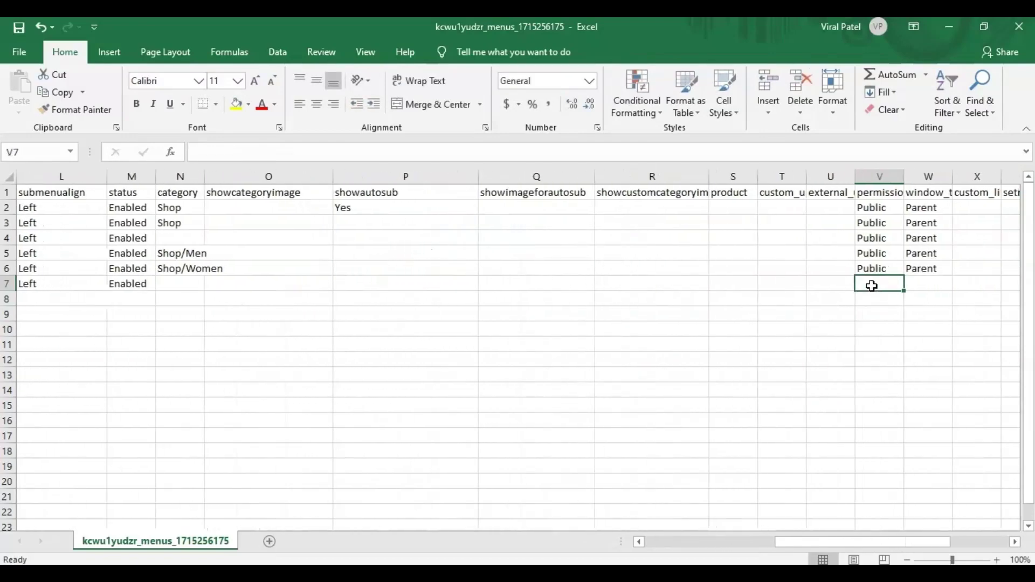
pyautogui.write('Public')
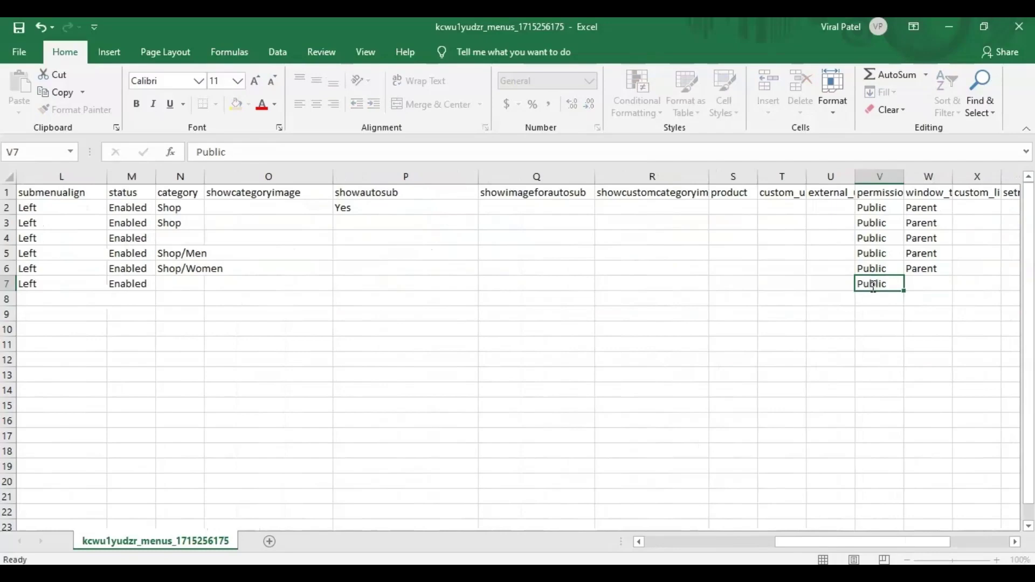
pyautogui.press('Tab')
pyautogui.write('P')
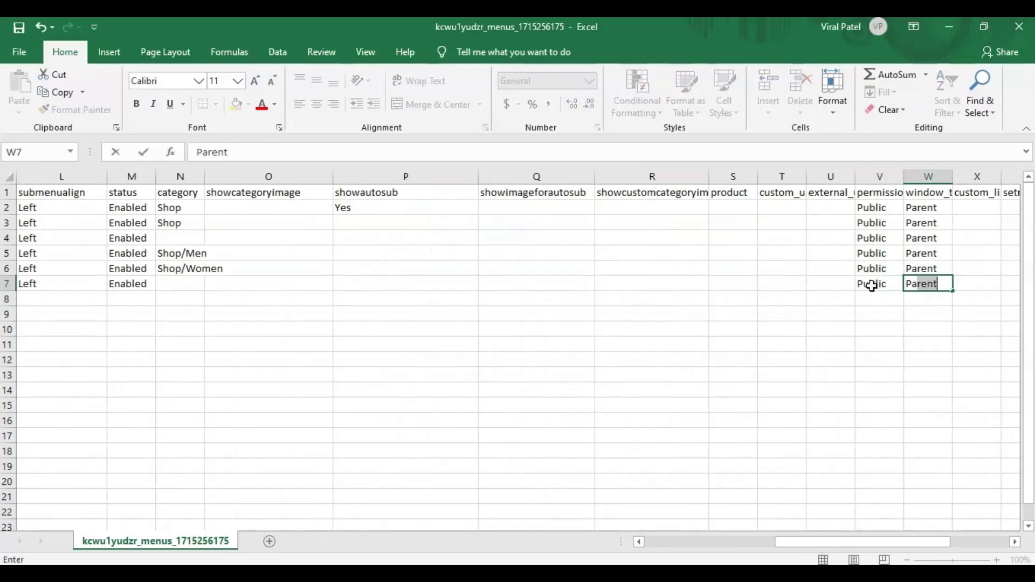
pyautogui.press('Tab')
pyautogui.click(706, 543)
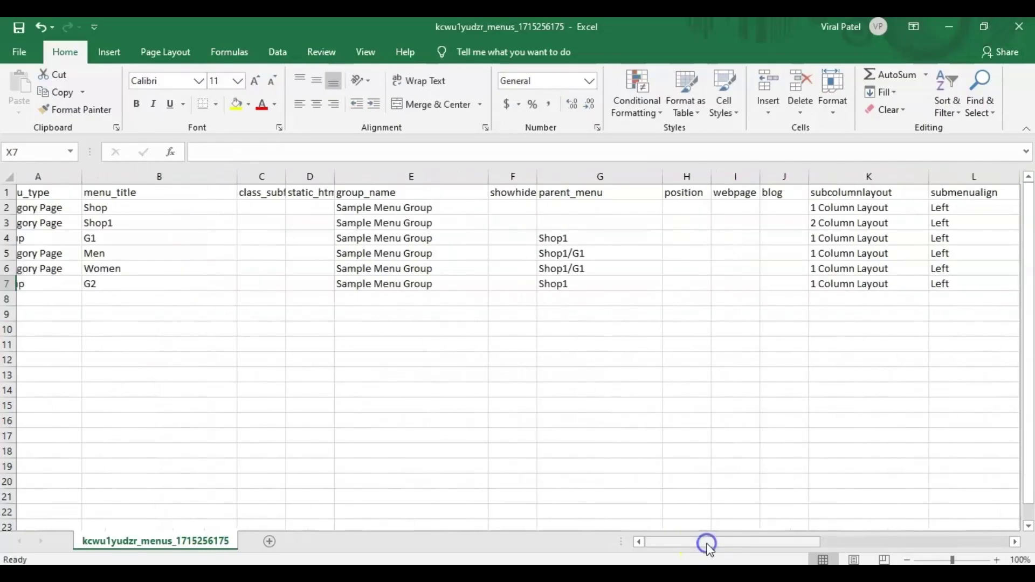
# - Start row 8 as Category Page Accessories in Sample Menu Group with parent Shop1/G2
pyautogui.click(58, 300)
pyautogui.write('Ca')
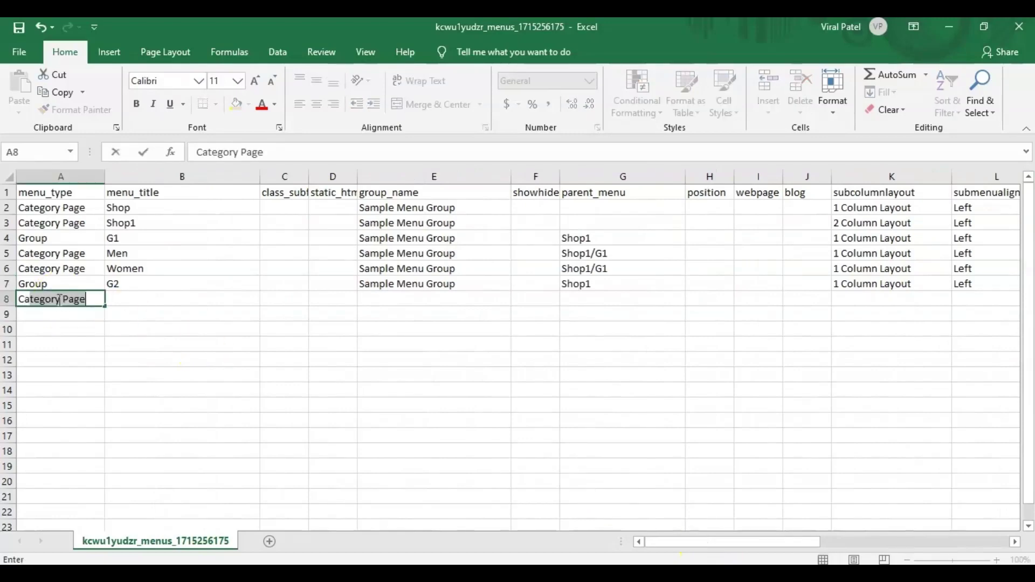
pyautogui.write('tegory')
pyautogui.press('Tab')
pyautogui.write('A')
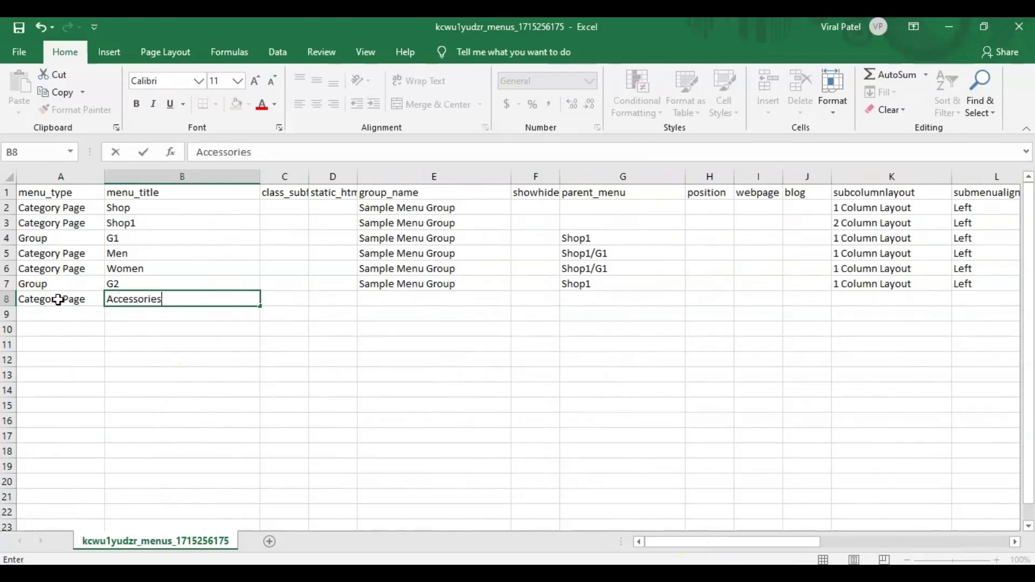
pyautogui.click(453, 284)
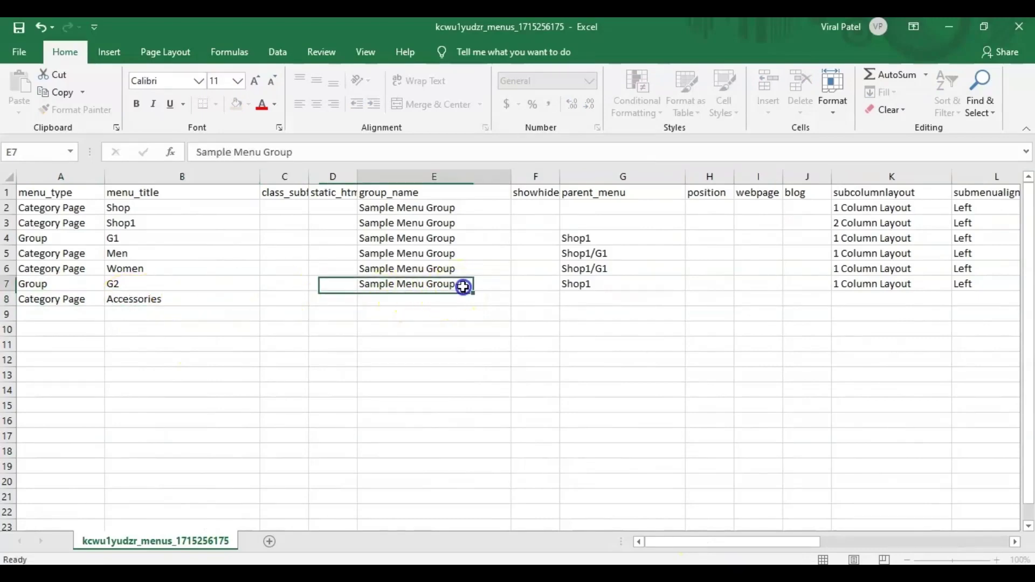
pyautogui.moveTo(511, 291); pyautogui.dragTo(510, 306)
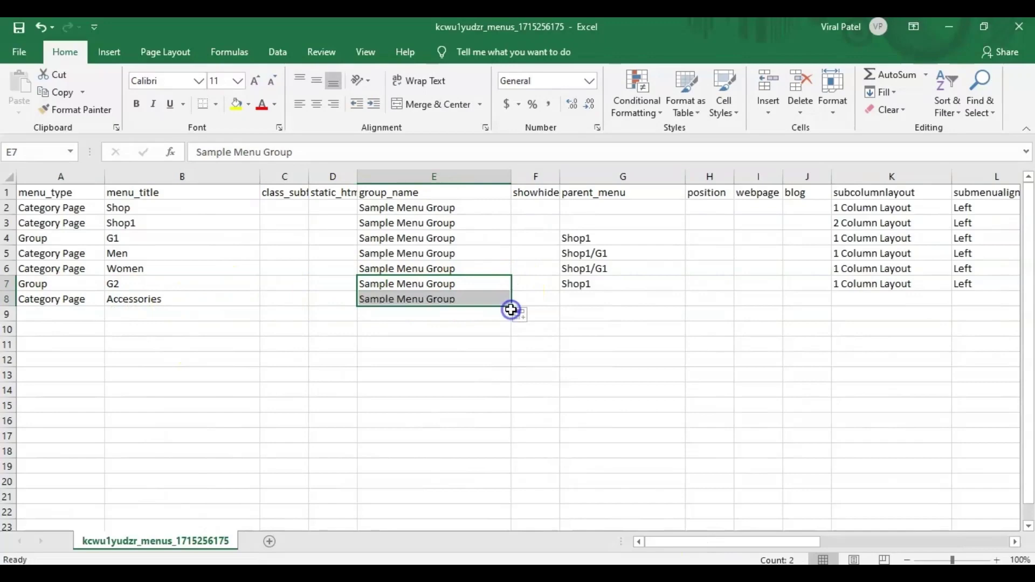
pyautogui.click(594, 300)
pyautogui.write('Shop1/G2')
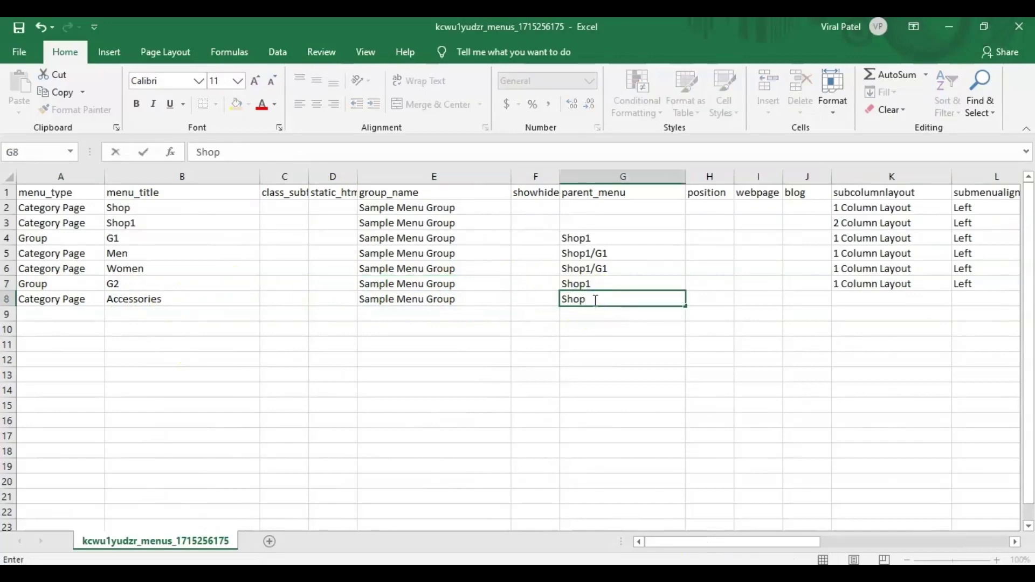
# - Complete the Accessories row with 1 Column Layout, Left, Enabled, Shop/Accessories, Public and Parent
pyautogui.click(878, 299)
pyautogui.write('1 Column Layout')
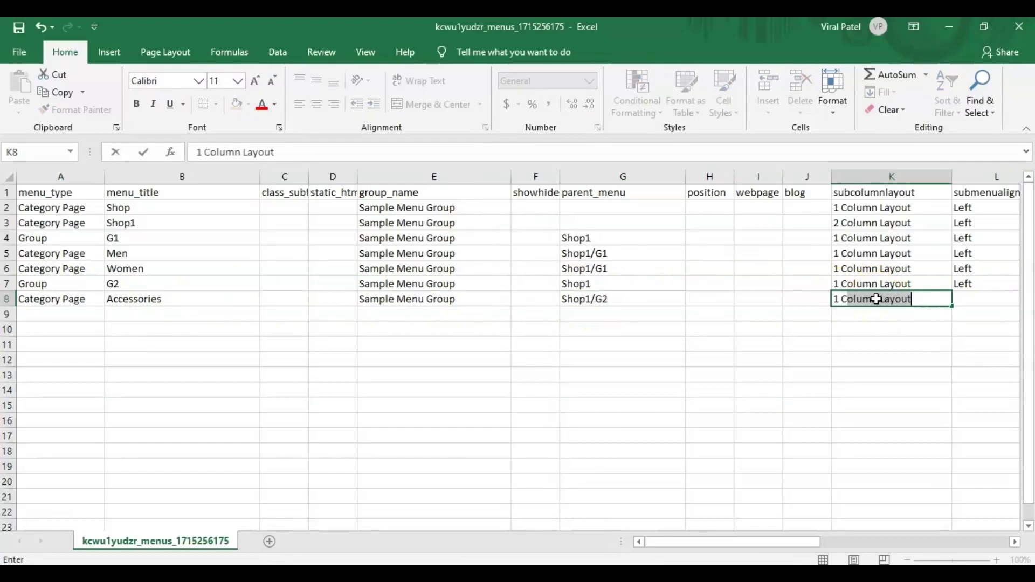
pyautogui.press('Tab')
pyautogui.write('L')
pyautogui.press('Tab')
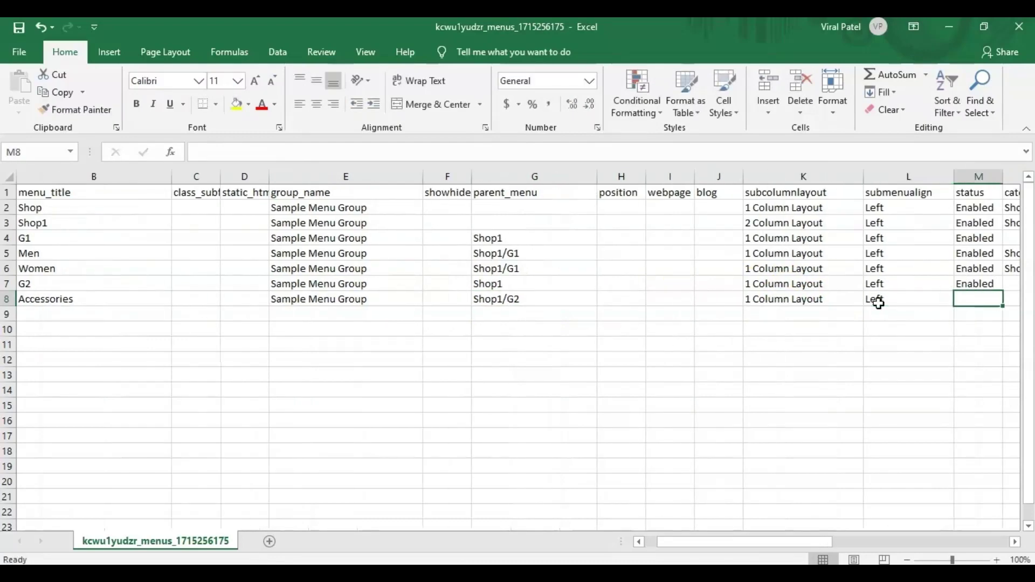
pyautogui.write('Enabled')
pyautogui.press('Tab')
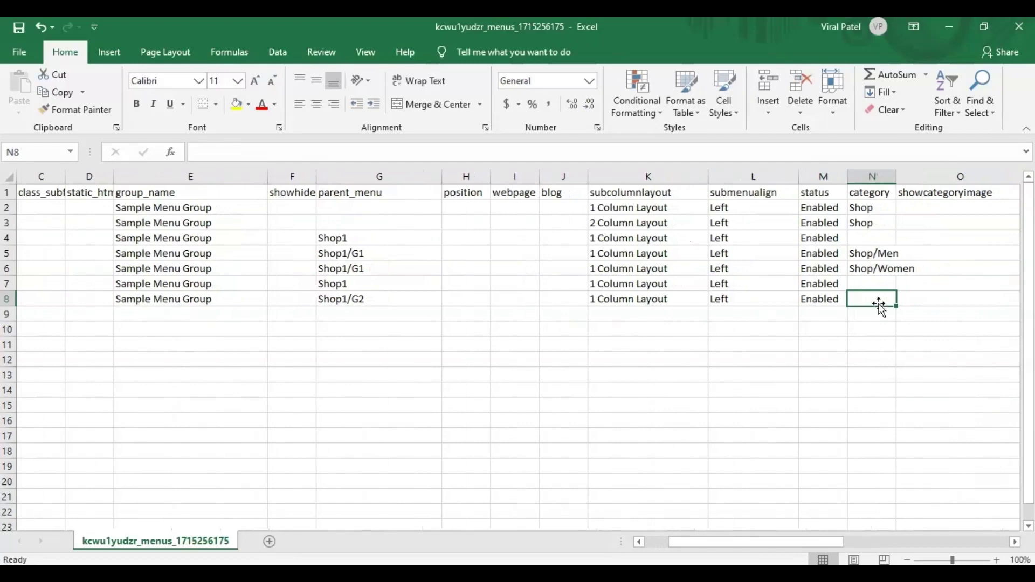
pyautogui.write('Shop/Ac')
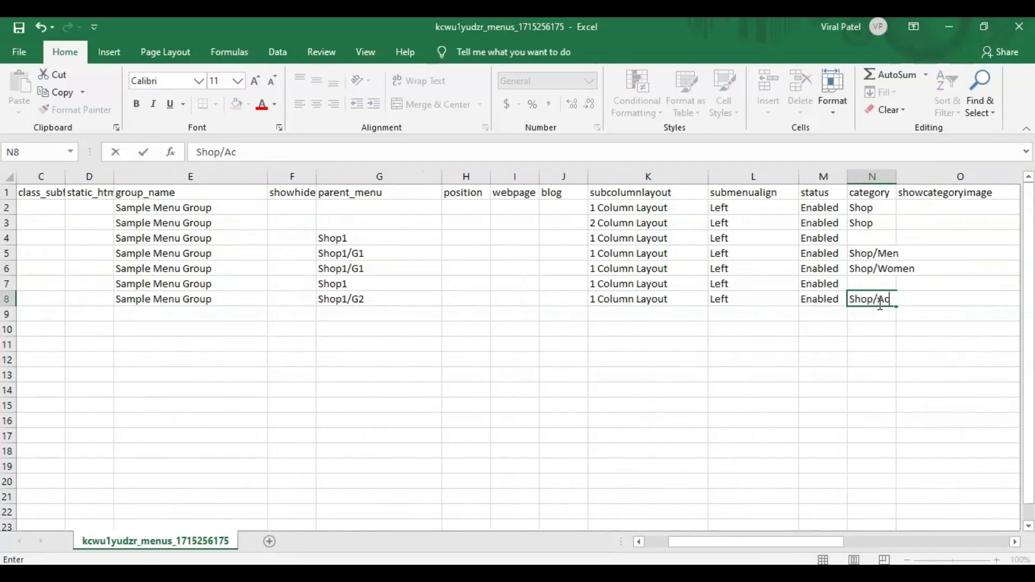
pyautogui.write('c')
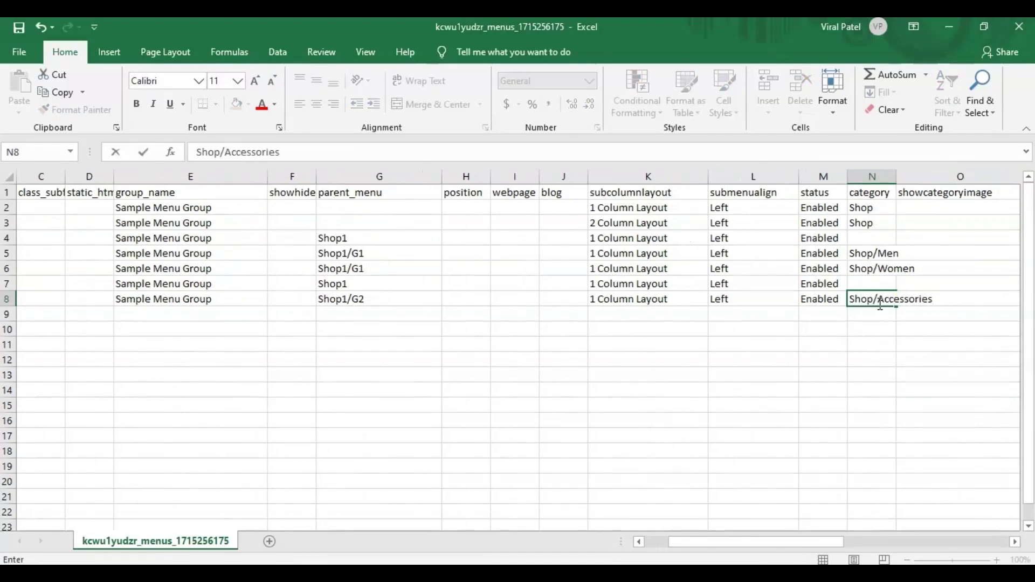
pyautogui.write('essories')
pyautogui.moveTo(827, 543); pyautogui.dragTo(958, 539)
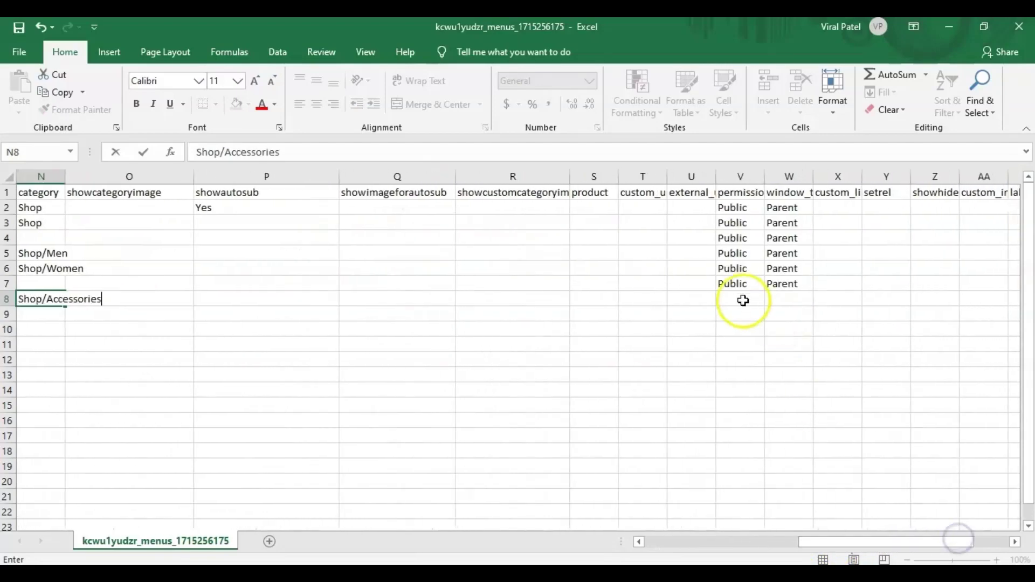
pyautogui.click(747, 298)
pyautogui.write('P')
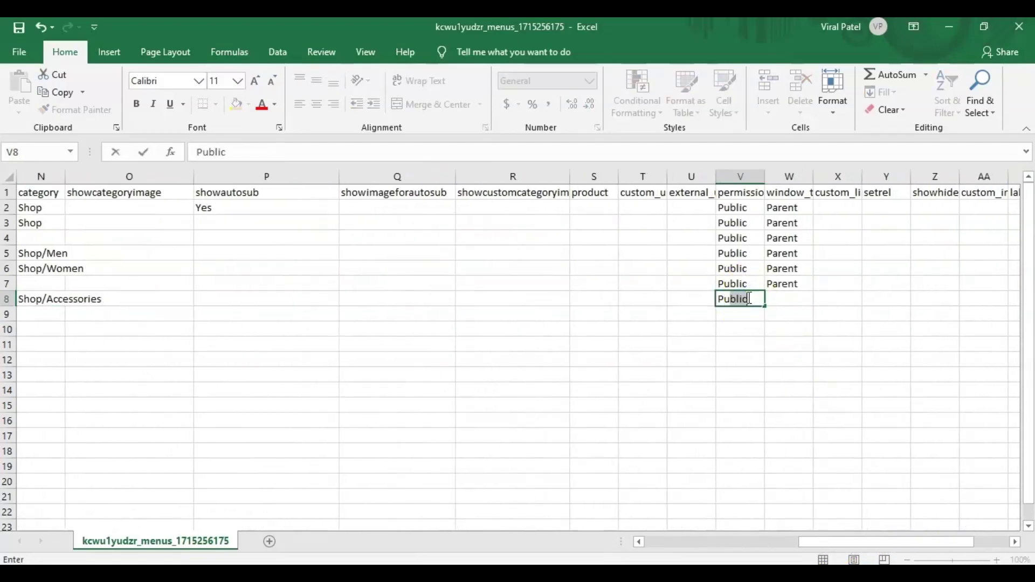
pyautogui.press('Tab')
pyautogui.write('P')
pyautogui.press('Tab')
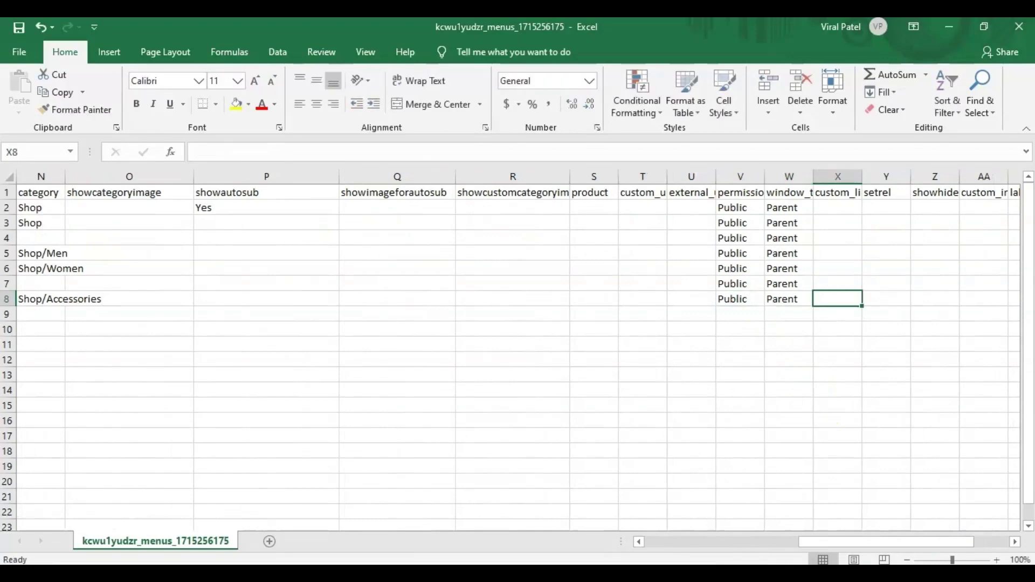
pyautogui.moveTo(735, 545)
pyautogui.mouseDown()
pyautogui.moveTo(687, 545)
pyautogui.moveTo(749, 541)
pyautogui.mouseUp()
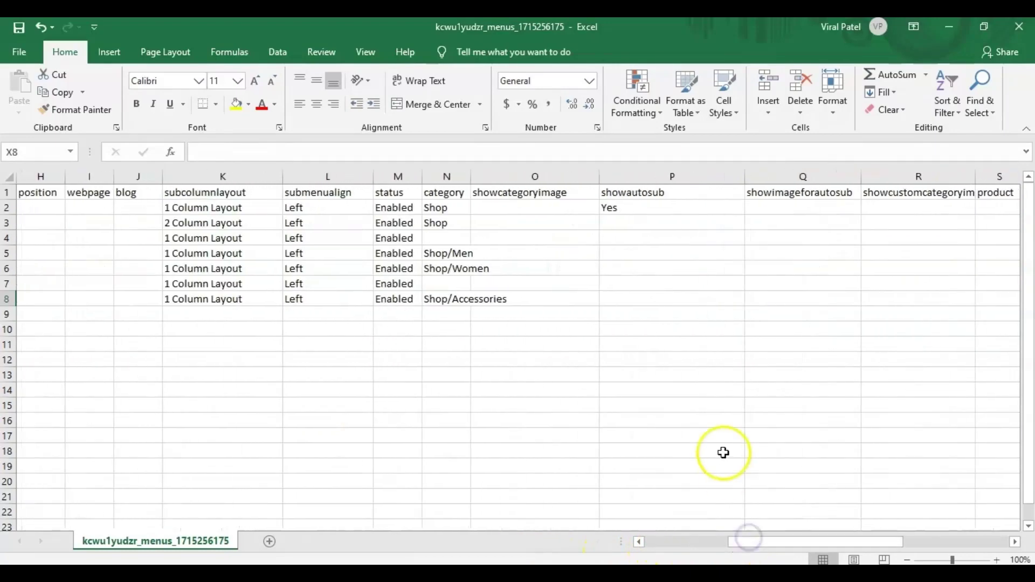
# - Enter Yes in showautosub cells P5 and P6 for Men and Women, then return to the browser
pyautogui.click(623, 254)
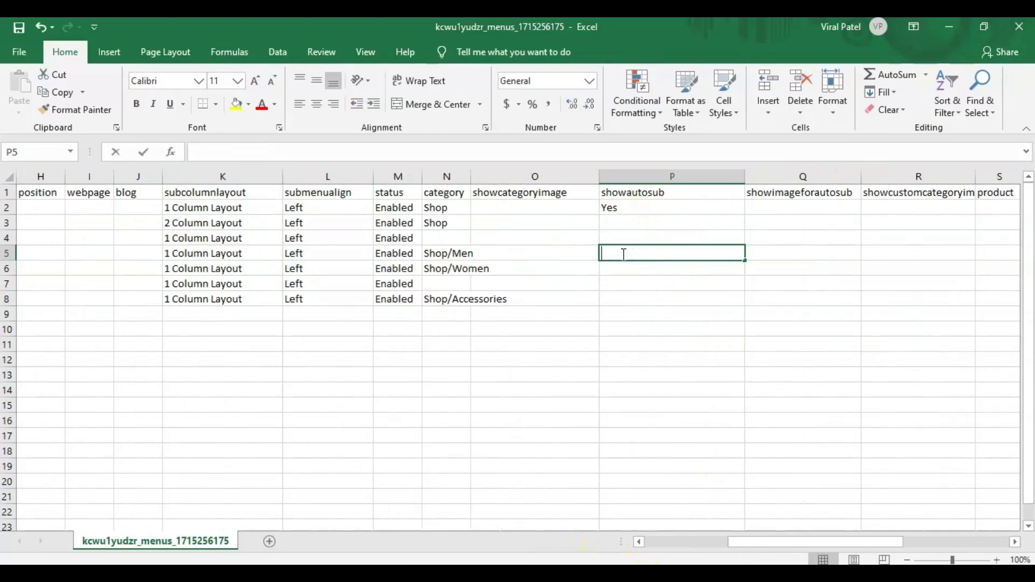
pyautogui.write('Yes')
pyautogui.click(624, 275)
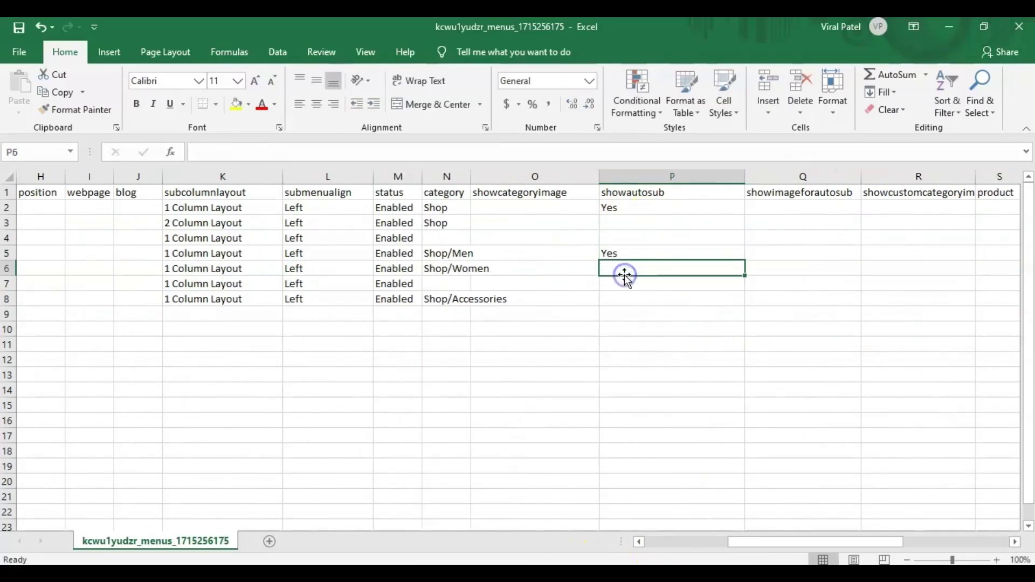
pyautogui.write('Yes')
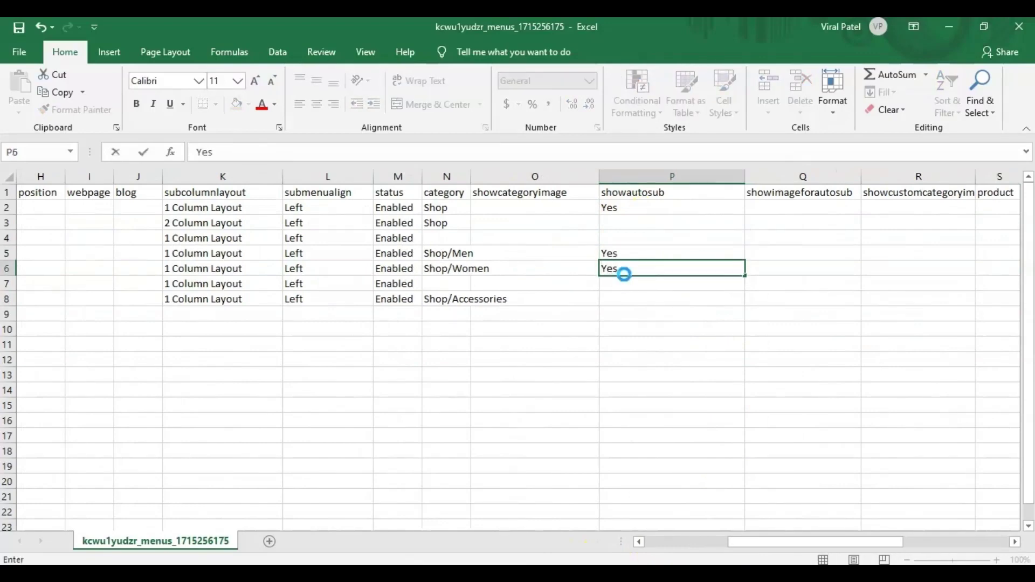
pyautogui.click(625, 274)
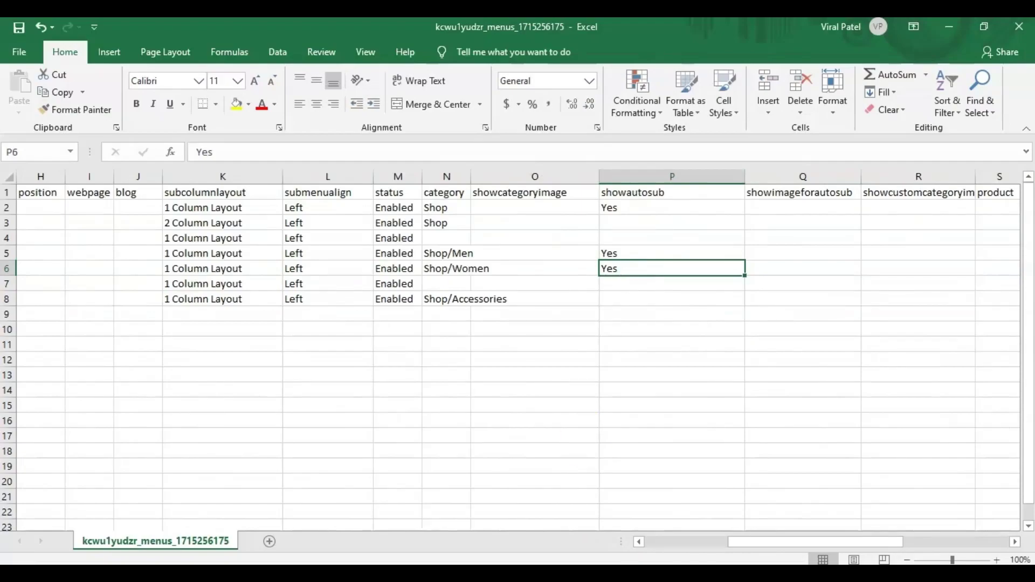
pyautogui.hotkey('alt', 'Tab')
# - Import the edited menus CSV in Mega Menu using Bulk Insert, accepting the replacement warning
pyautogui.click(89, 32)
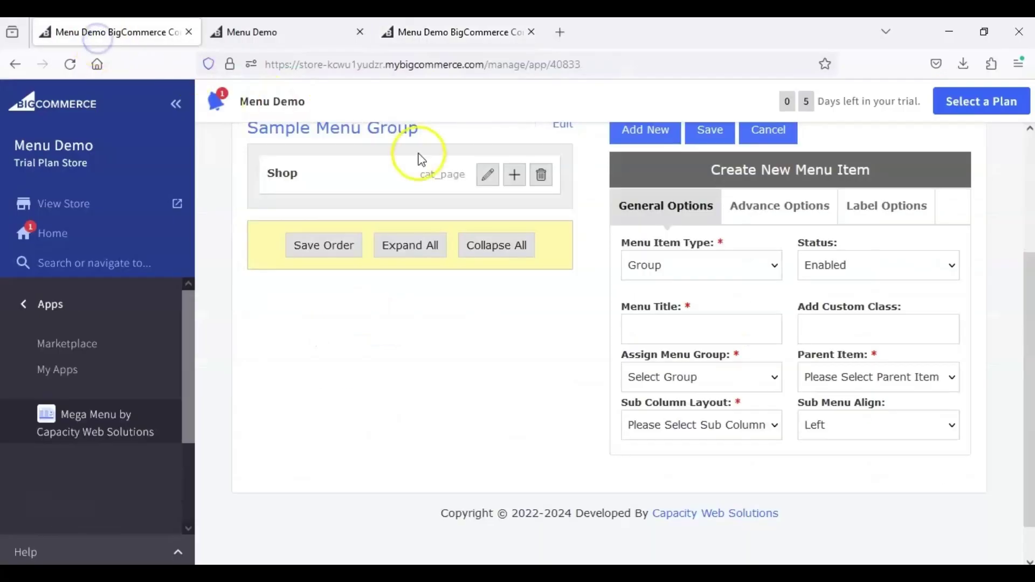
pyautogui.scroll(3, 1028, 173)
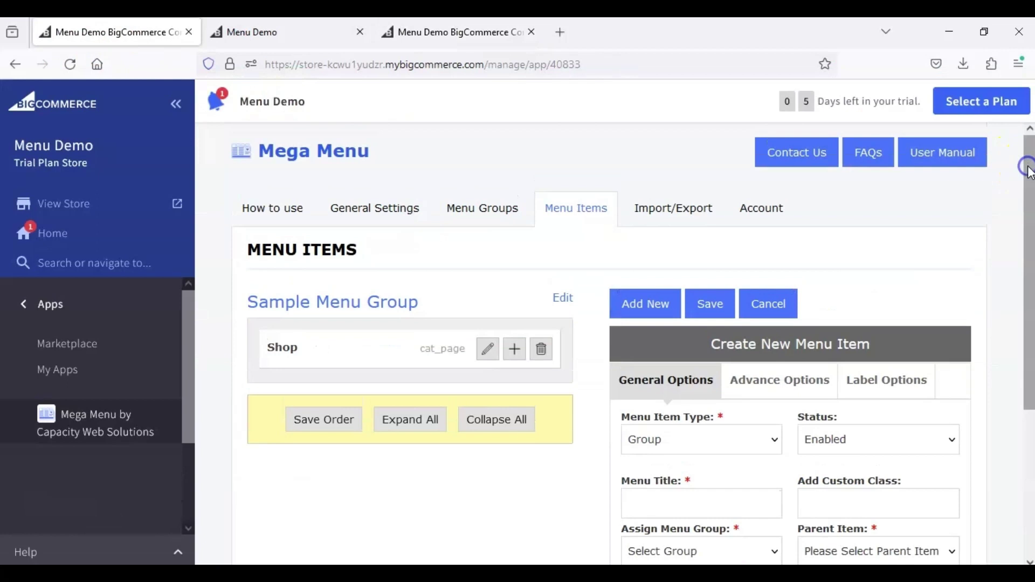
pyautogui.click(677, 197)
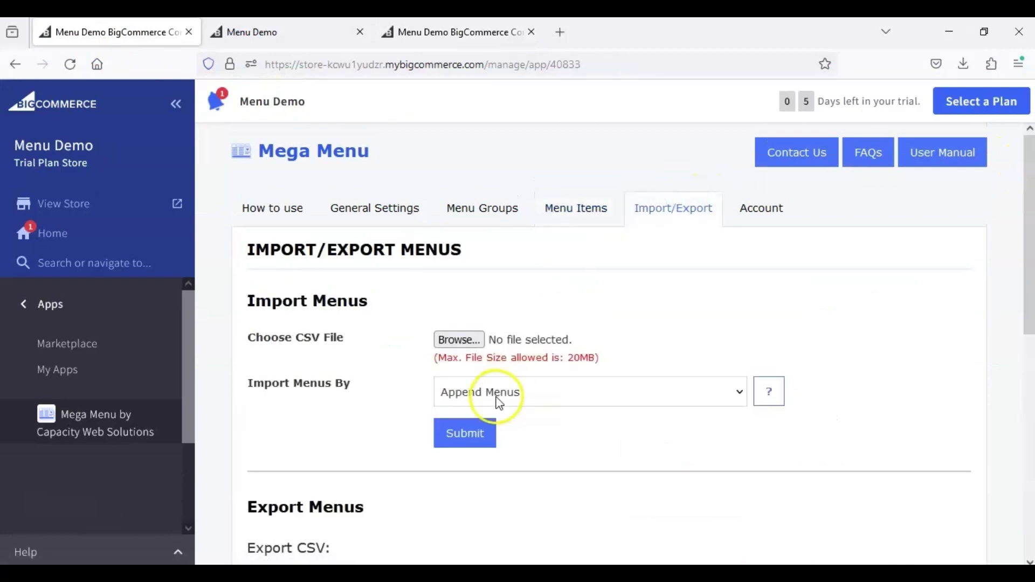
pyautogui.click(458, 342)
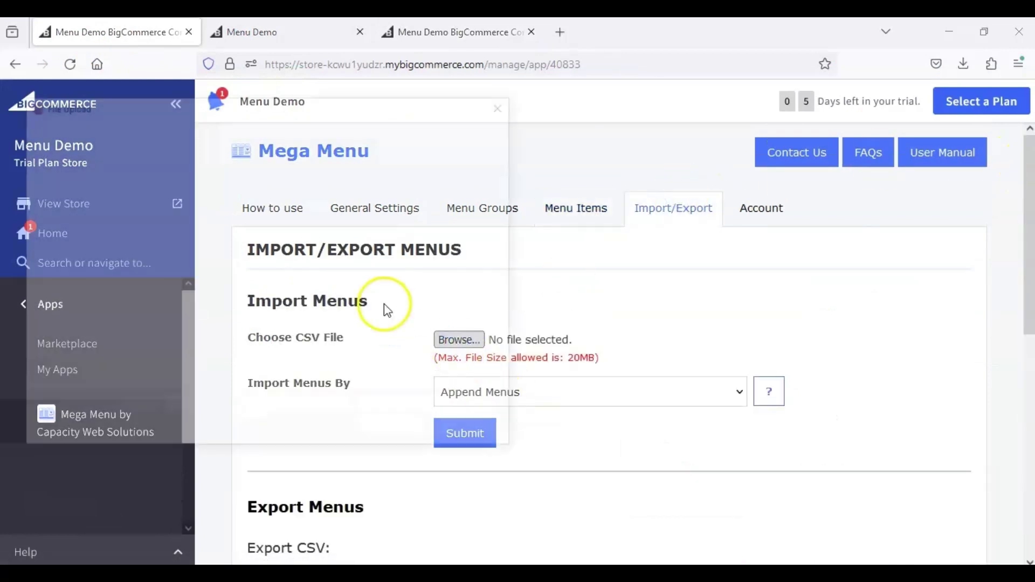
pyautogui.doubleClick(192, 235)
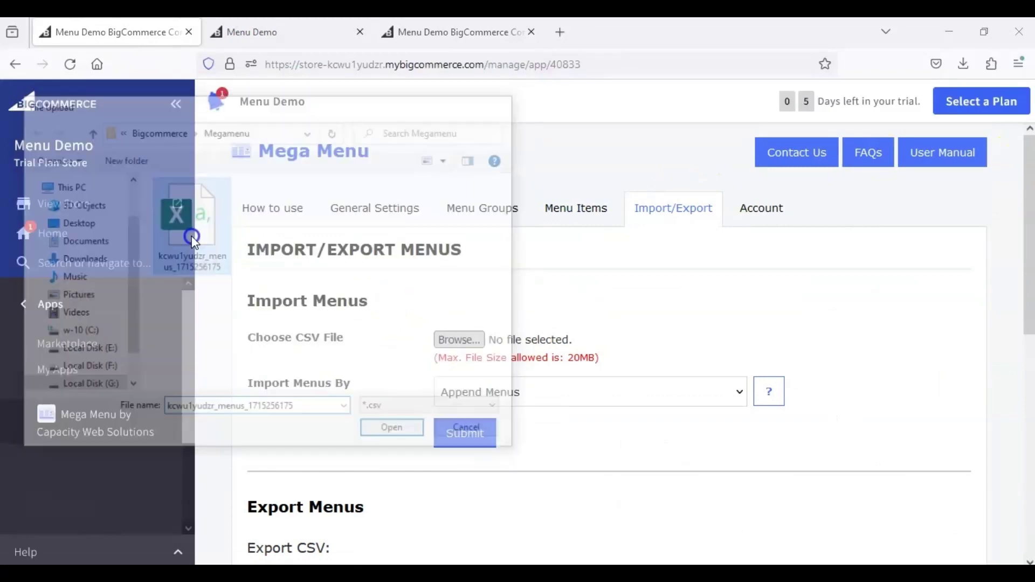
pyautogui.click(608, 396)
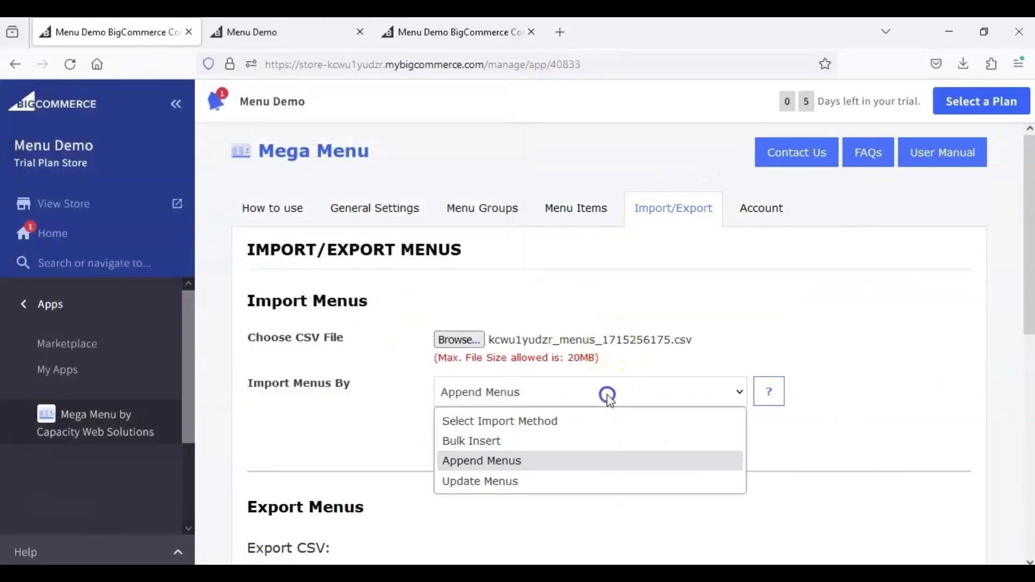
pyautogui.click(595, 438)
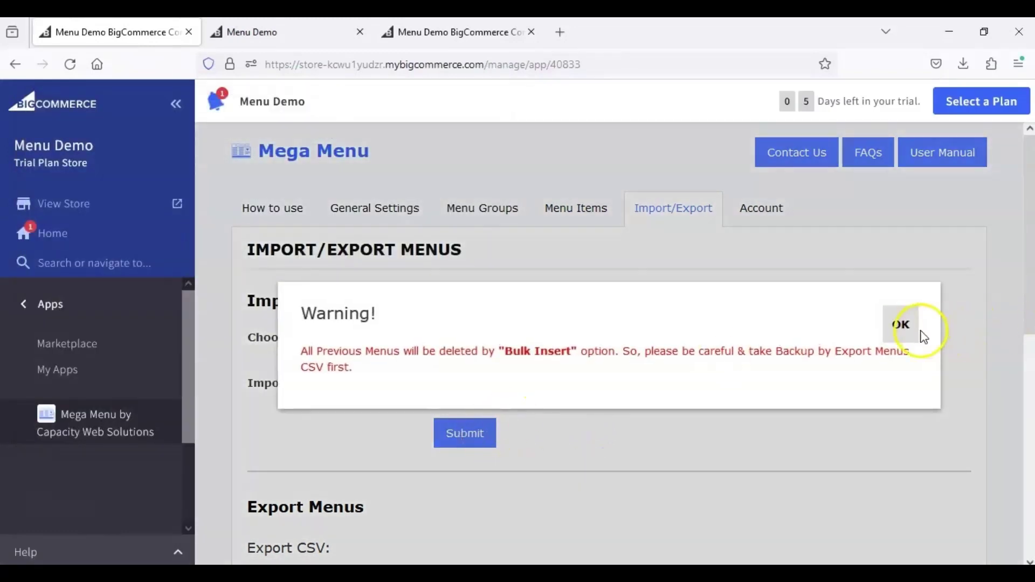
pyautogui.click(923, 335)
pyautogui.click(458, 439)
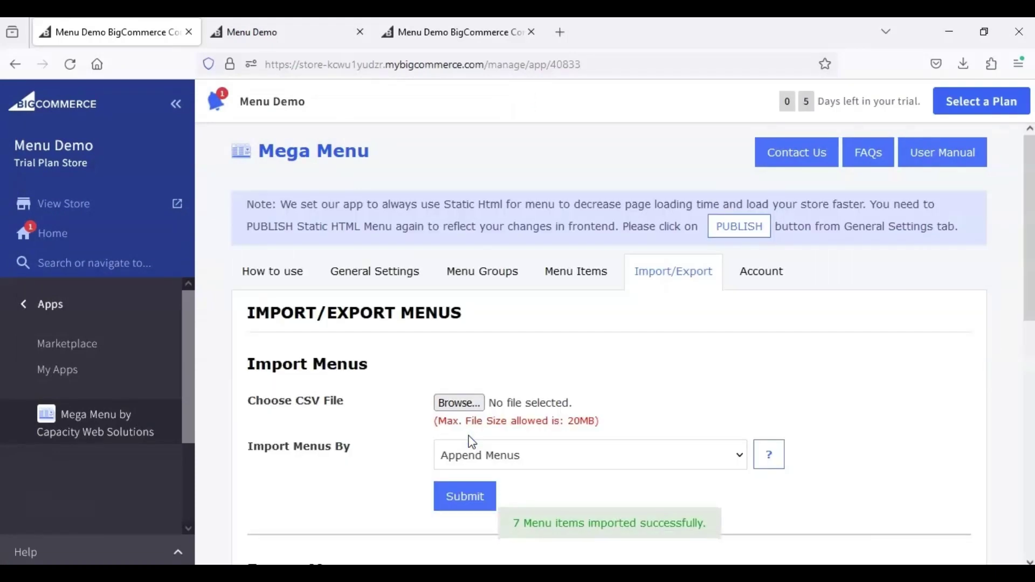
# - Review the imported menu items, then publish Mega Menu's static HTML menu and go to the Menu Demo storefront
pyautogui.click(576, 271)
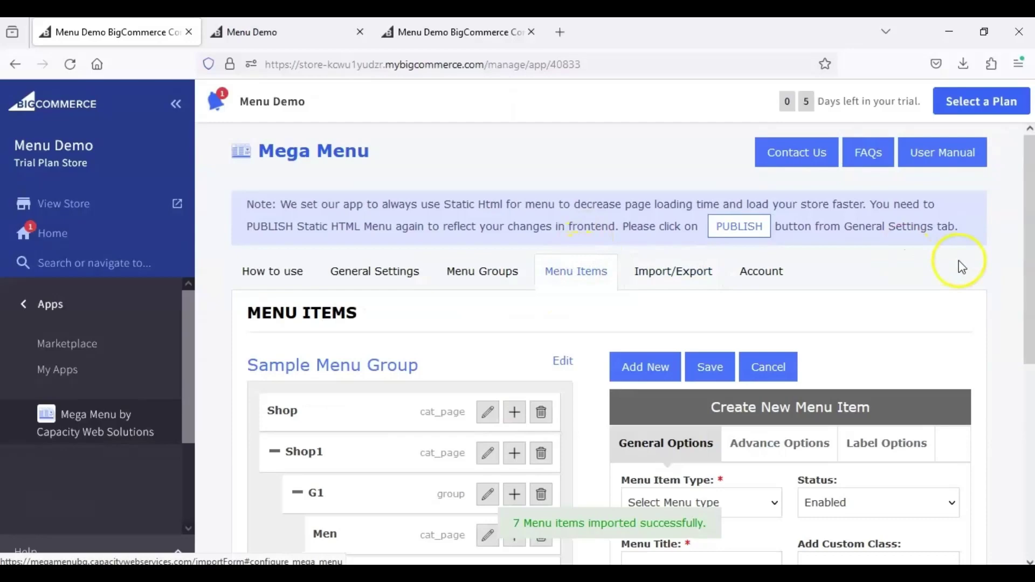
pyautogui.moveTo(1027, 261); pyautogui.dragTo(1027, 293)
pyautogui.click(753, 207)
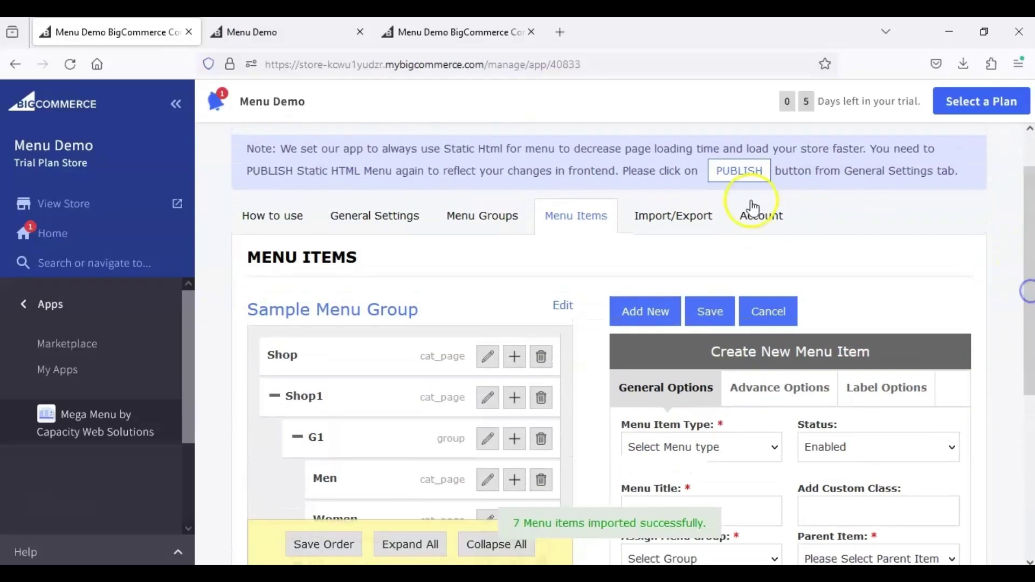
pyautogui.click(746, 185)
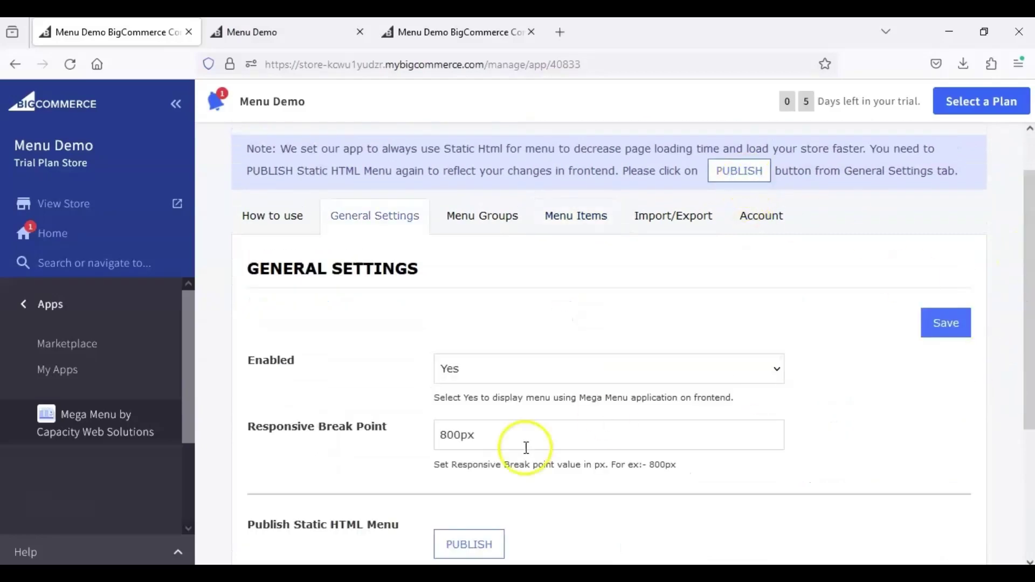
pyautogui.click(470, 544)
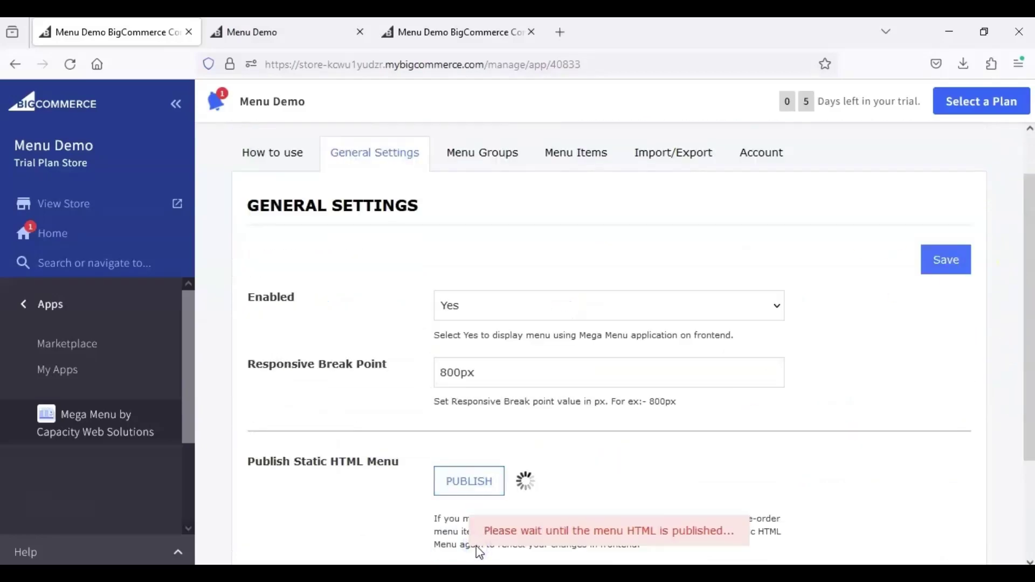
pyautogui.click(264, 43)
# - Reload the storefront and check that Shop1 lists Men, Women and Accessories
pyautogui.press('F5')
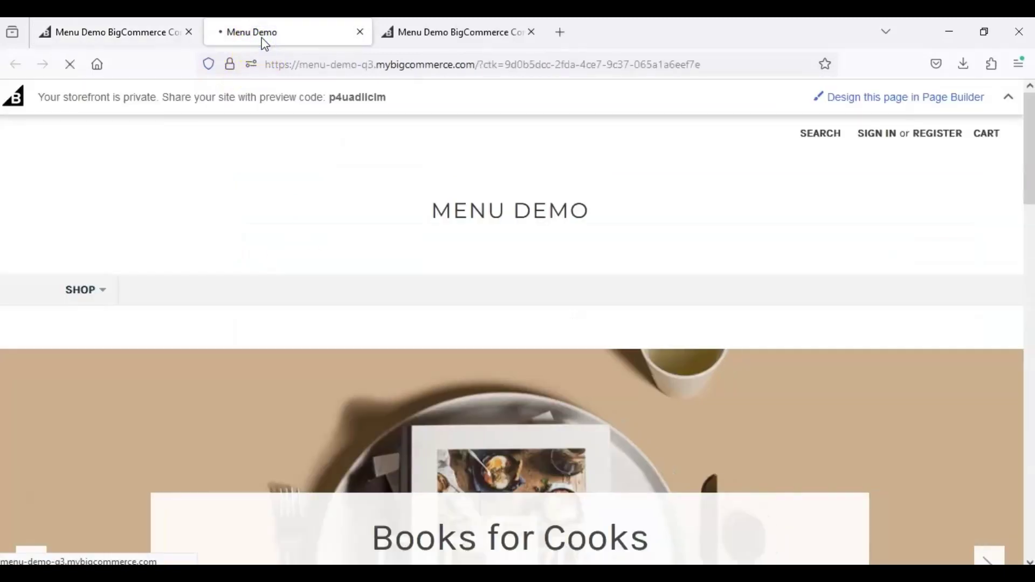
pyautogui.moveTo(173, 269)
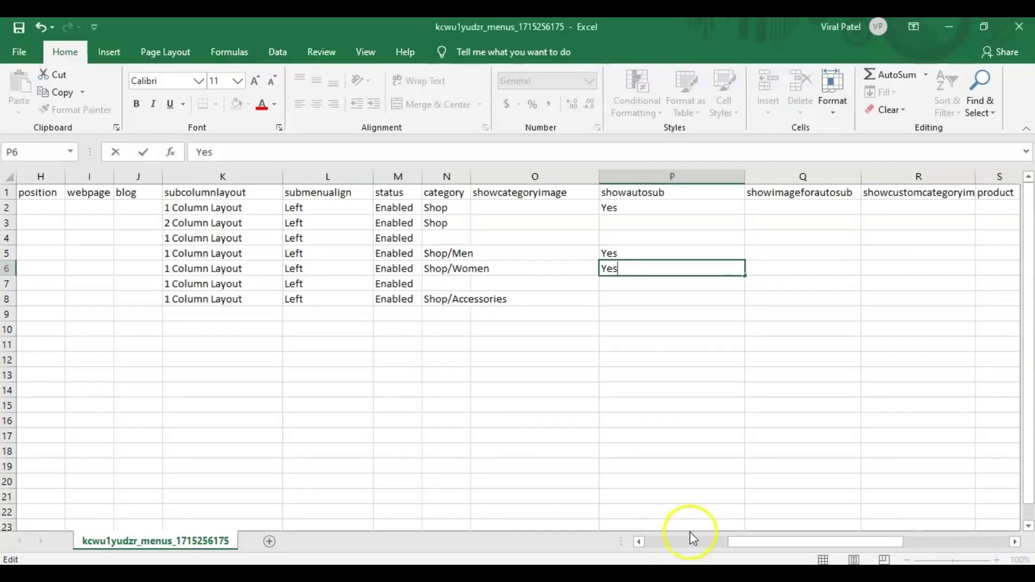
# - Change the Shop1 row's menu type to Custom Url and clear its Shop category
pyautogui.moveTo(742, 544); pyautogui.dragTo(650, 541)
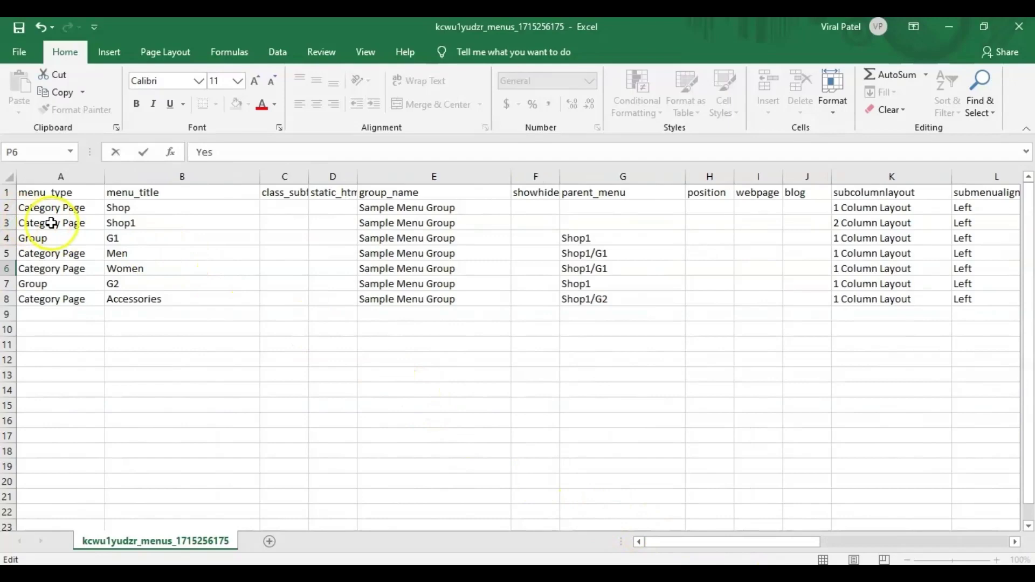
pyautogui.click(51, 223)
pyautogui.doubleClick(80, 222)
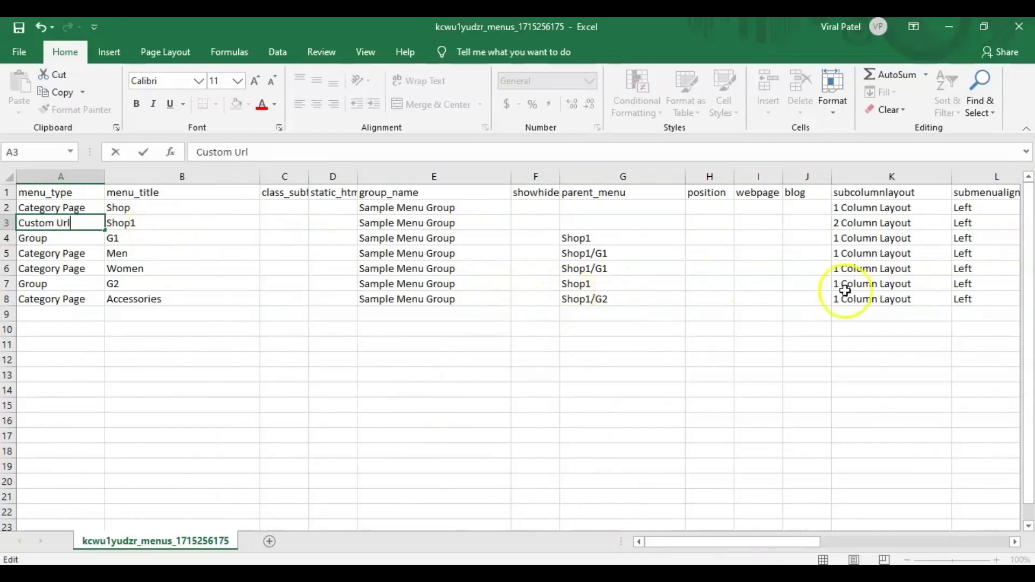
pyautogui.moveTo(790, 543); pyautogui.dragTo(825, 543)
pyautogui.doubleClick(819, 223)
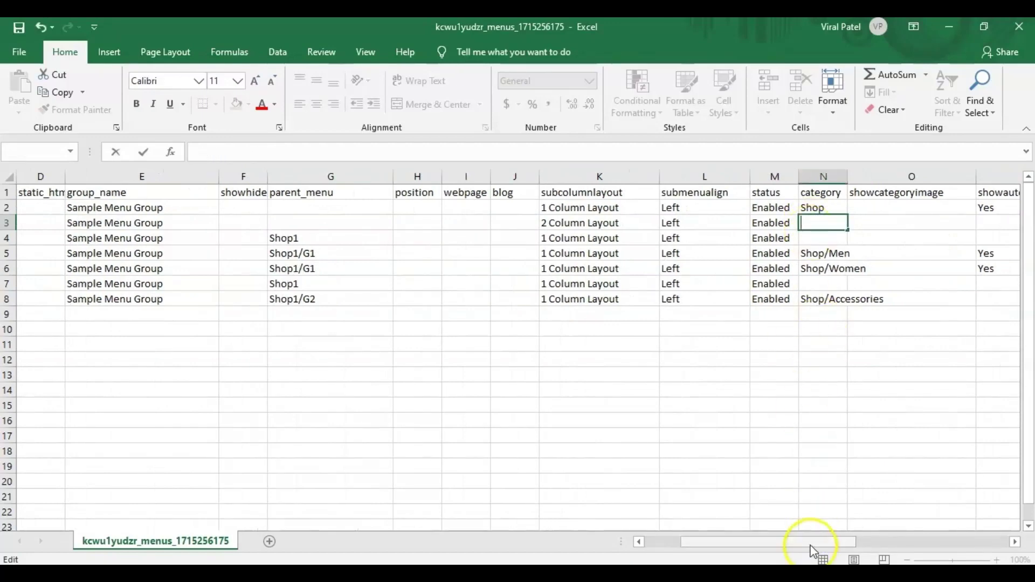
pyautogui.moveTo(813, 542); pyautogui.dragTo(959, 535)
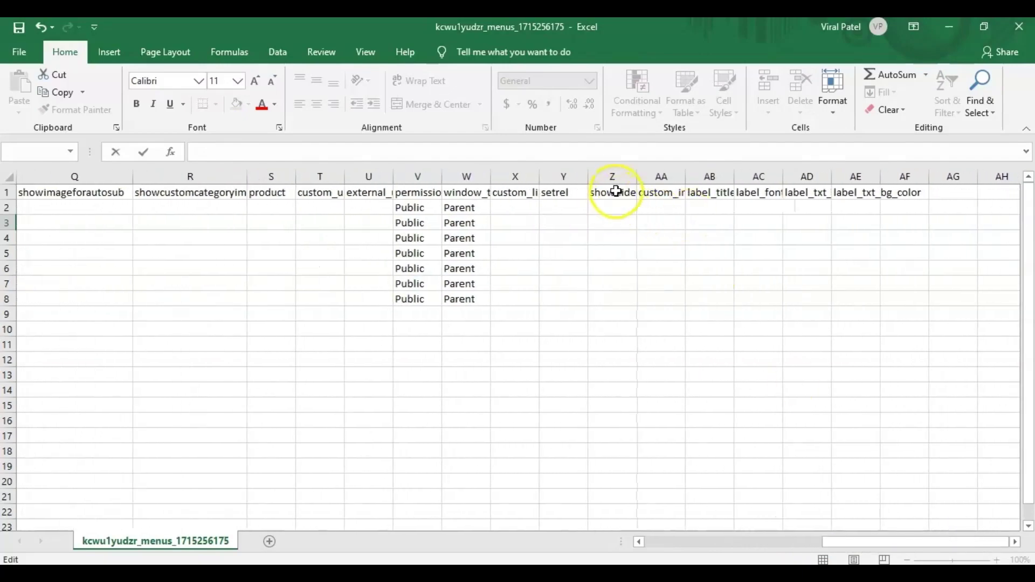
# - Widen the showhidethumbnail and custom_image_name columns and set Shop1's thumbnail to Show
pyautogui.click(615, 194)
pyautogui.moveTo(636, 178); pyautogui.dragTo(699, 178)
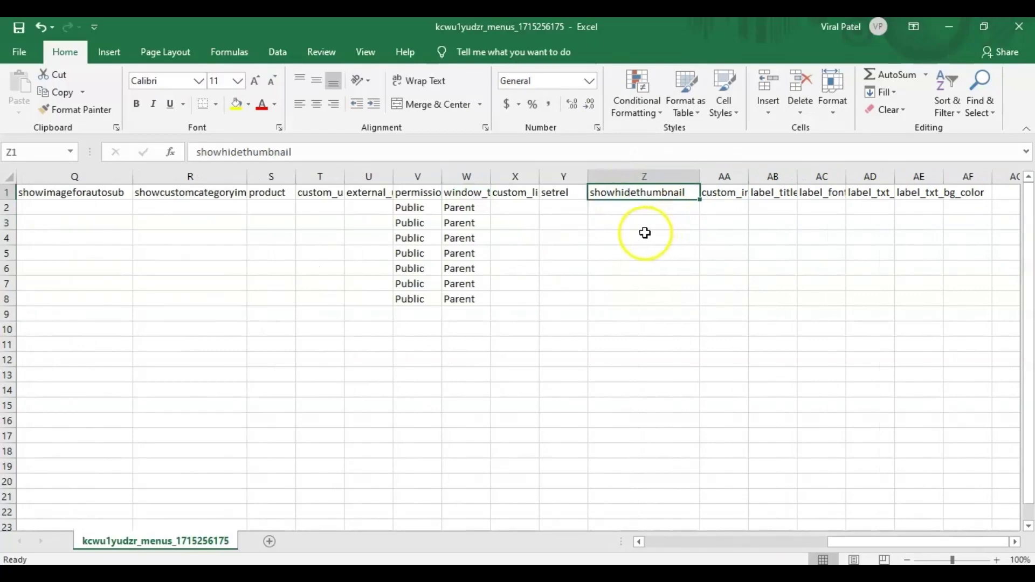
pyautogui.click(646, 227)
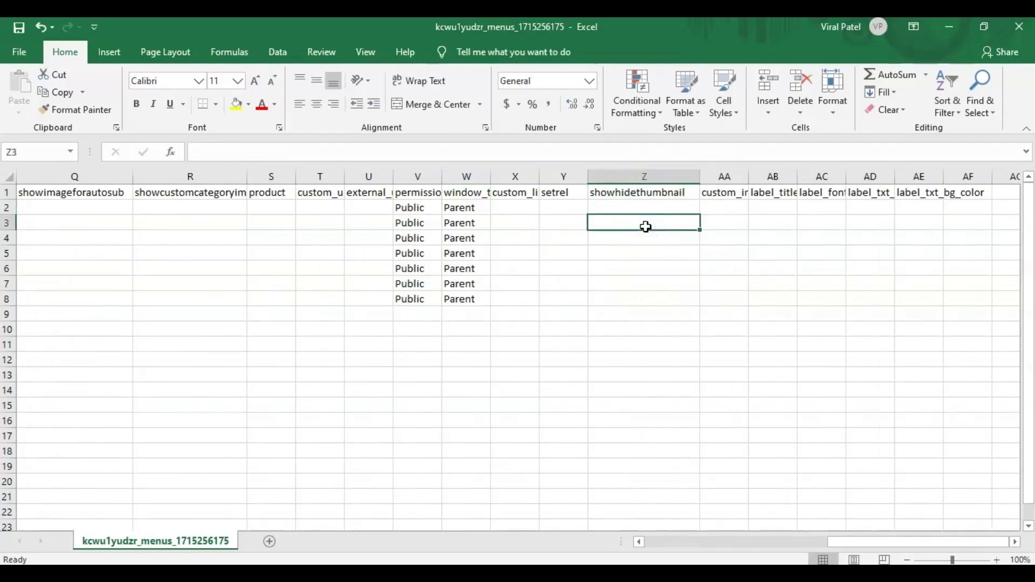
pyautogui.write('Show')
pyautogui.click(742, 193)
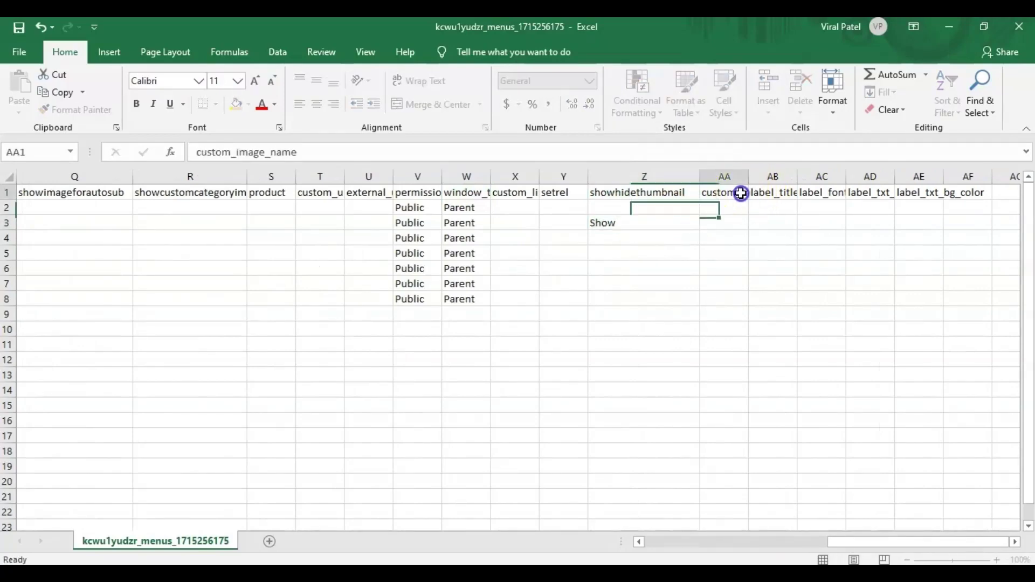
pyautogui.moveTo(749, 179); pyautogui.dragTo(832, 179)
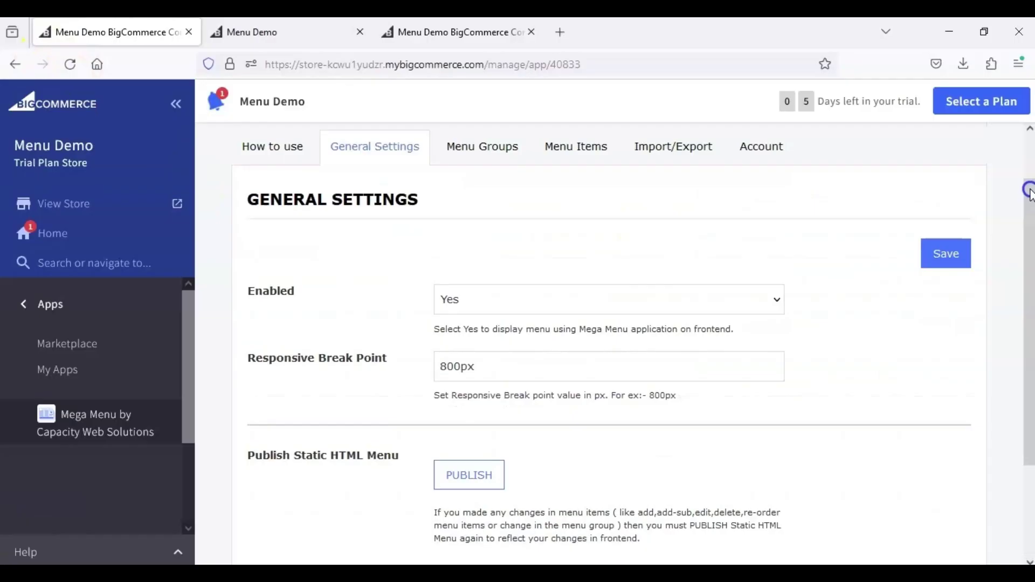
# - Inspect a Custom Url item's Advance Options thumbnail fields, then start entering homeicon.png for Shop1
pyautogui.scroll(2, 1030, 193)
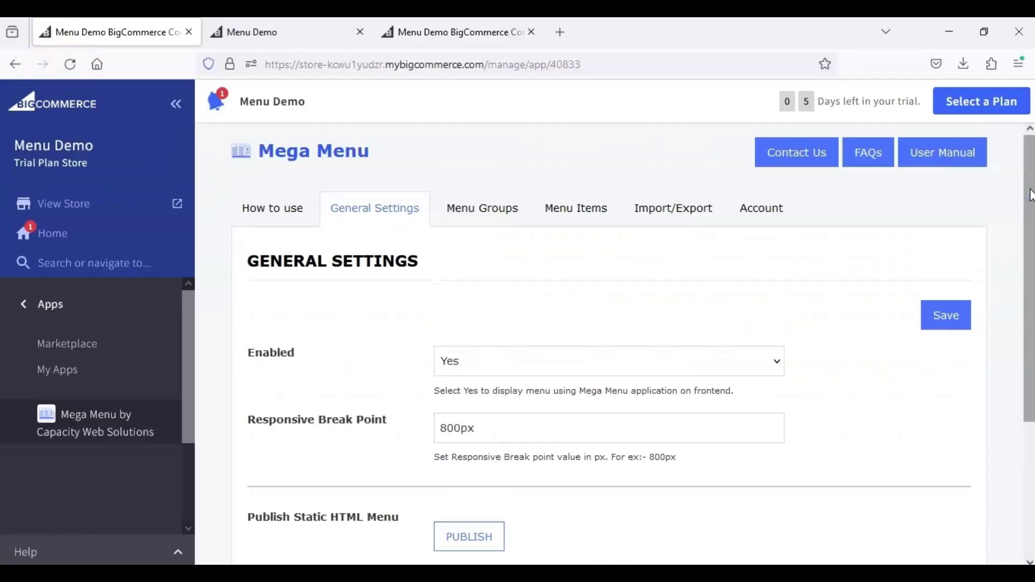
pyautogui.click(561, 207)
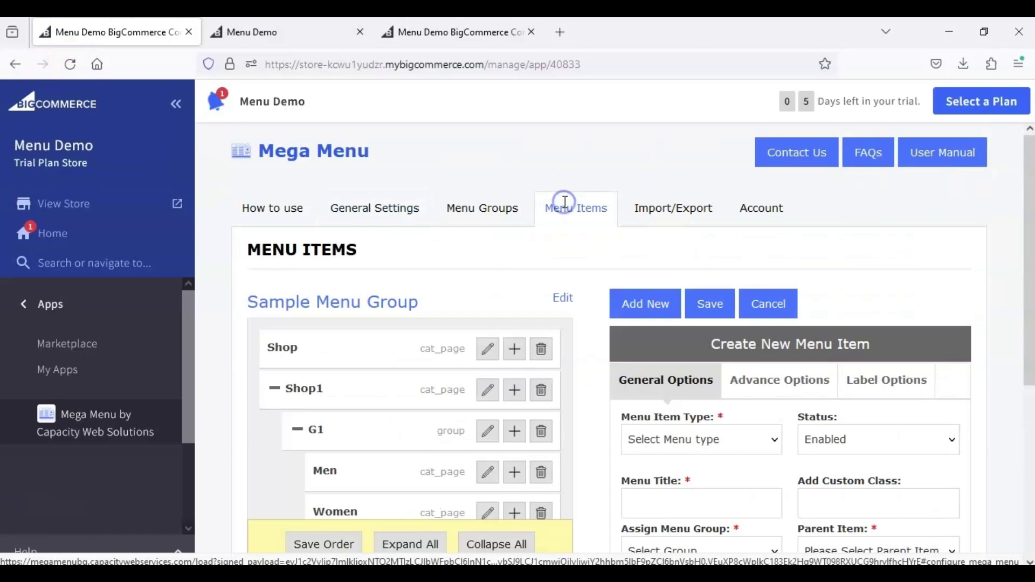
pyautogui.moveTo(1026, 289); pyautogui.dragTo(1030, 390)
pyautogui.click(695, 281)
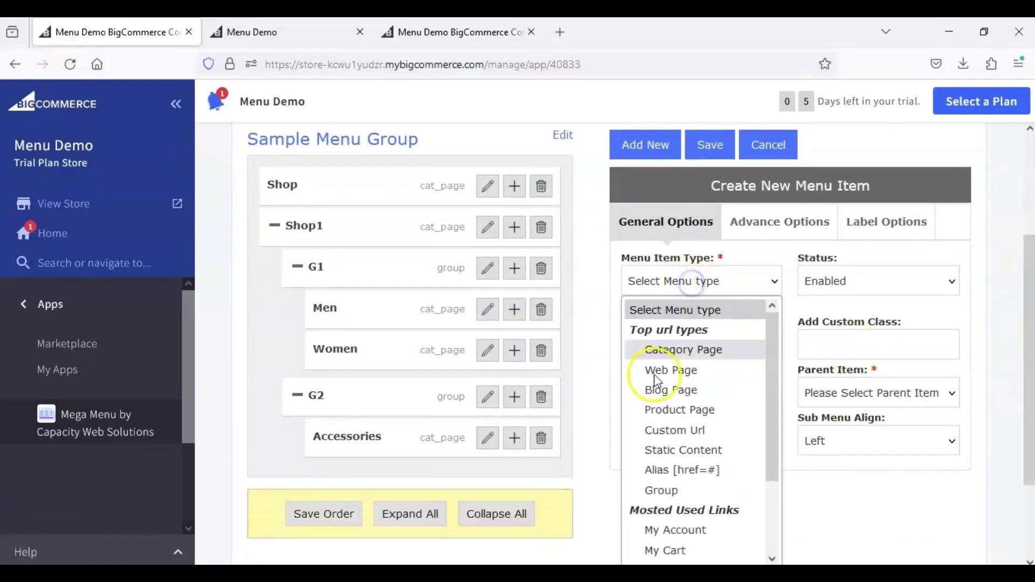
pyautogui.click(665, 431)
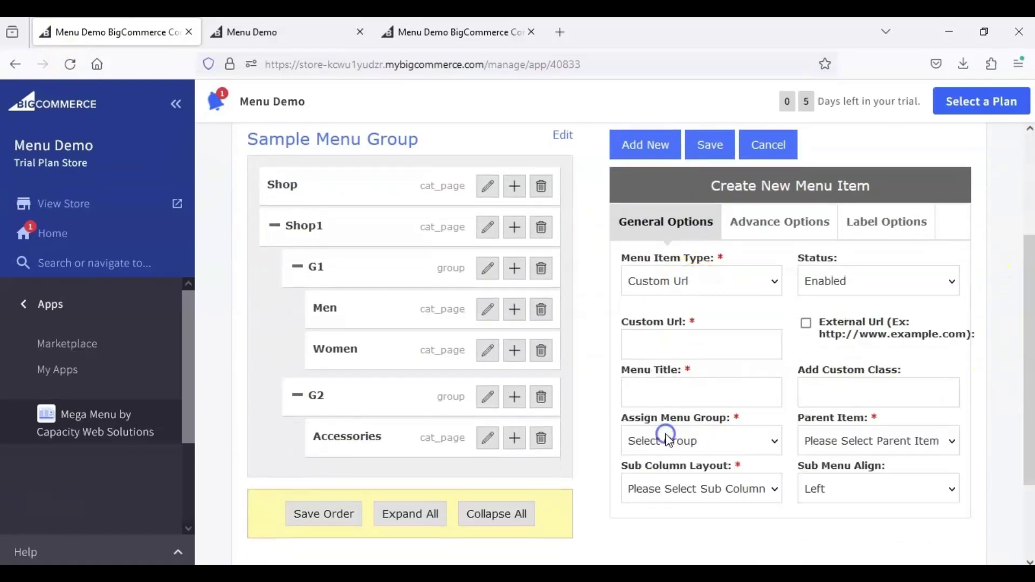
pyautogui.click(778, 223)
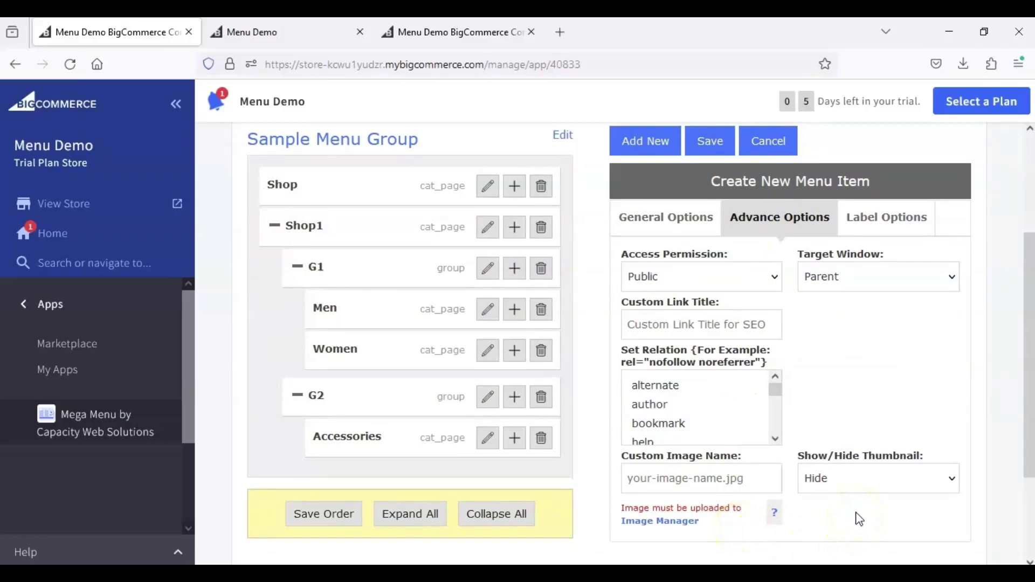
pyautogui.hotkey('alt', 'Tab')
pyautogui.press('F2')
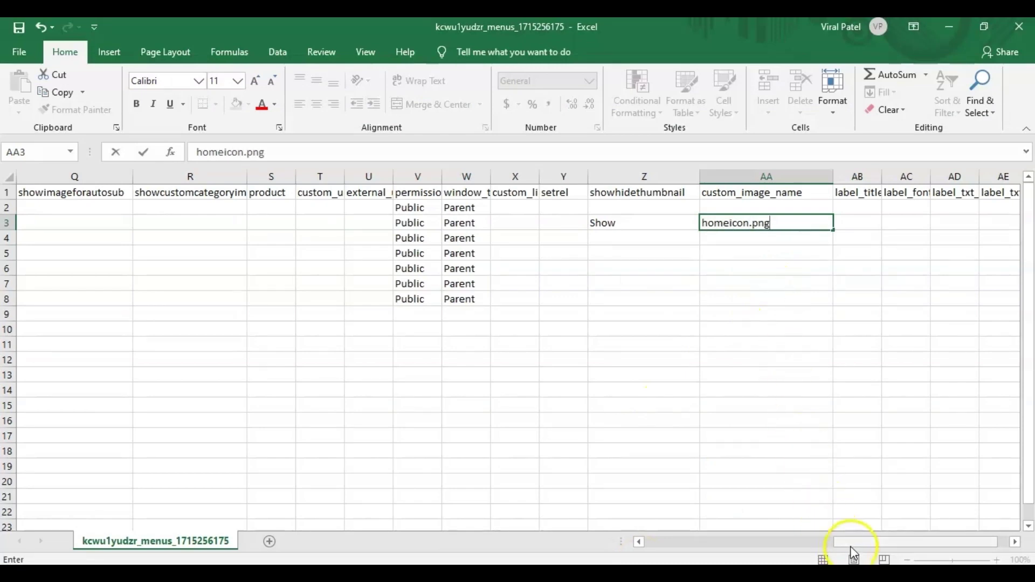
pyautogui.moveTo(852, 548); pyautogui.dragTo(830, 545)
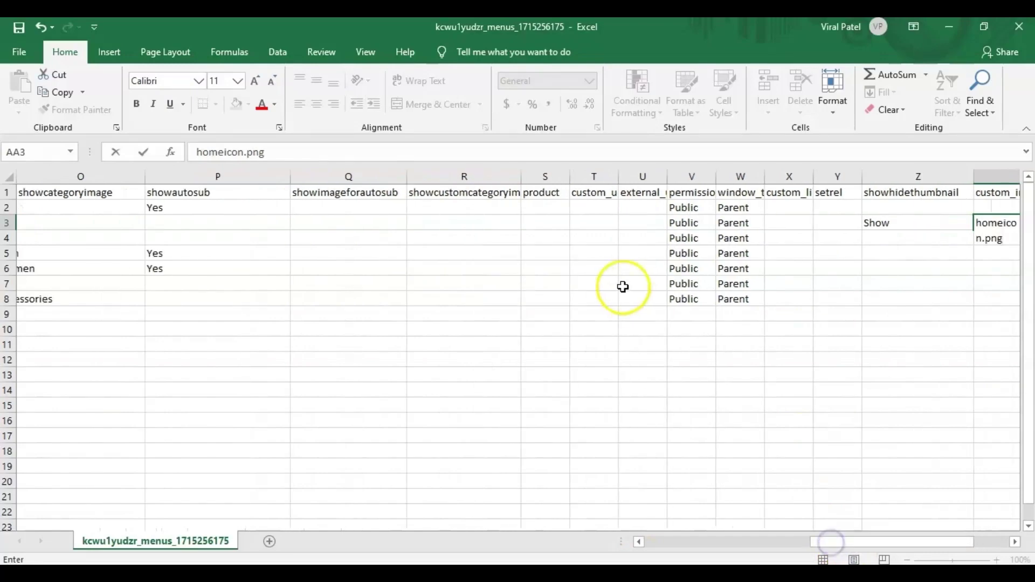
pyautogui.click(616, 191)
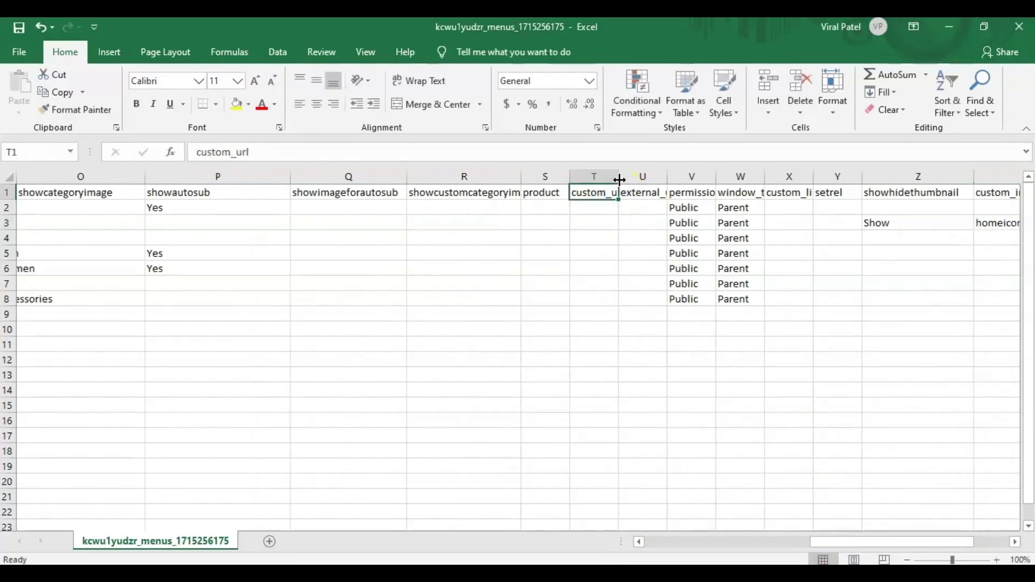
pyautogui.moveTo(619, 180); pyautogui.dragTo(704, 177)
pyautogui.click(632, 195)
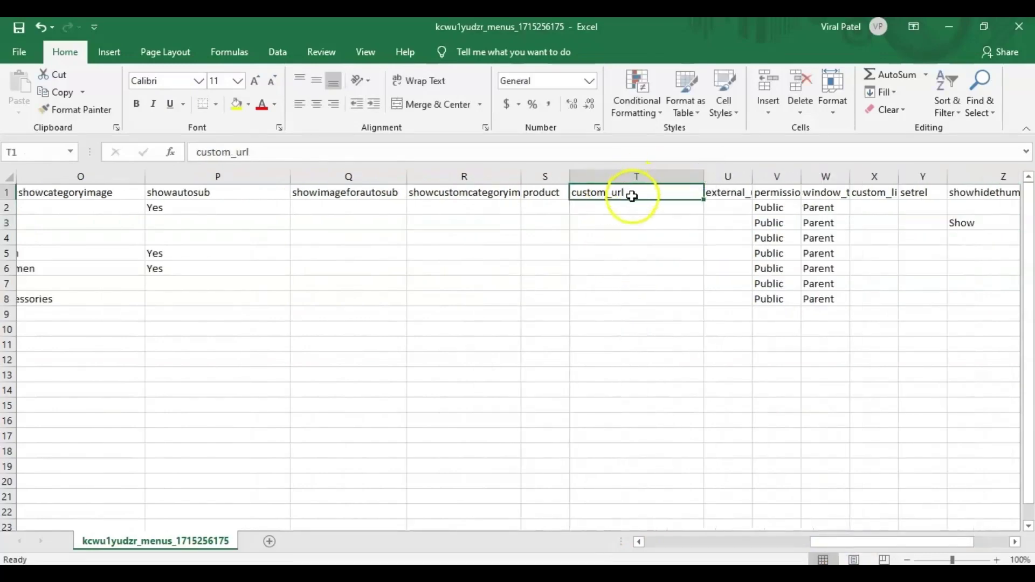
pyautogui.click(605, 229)
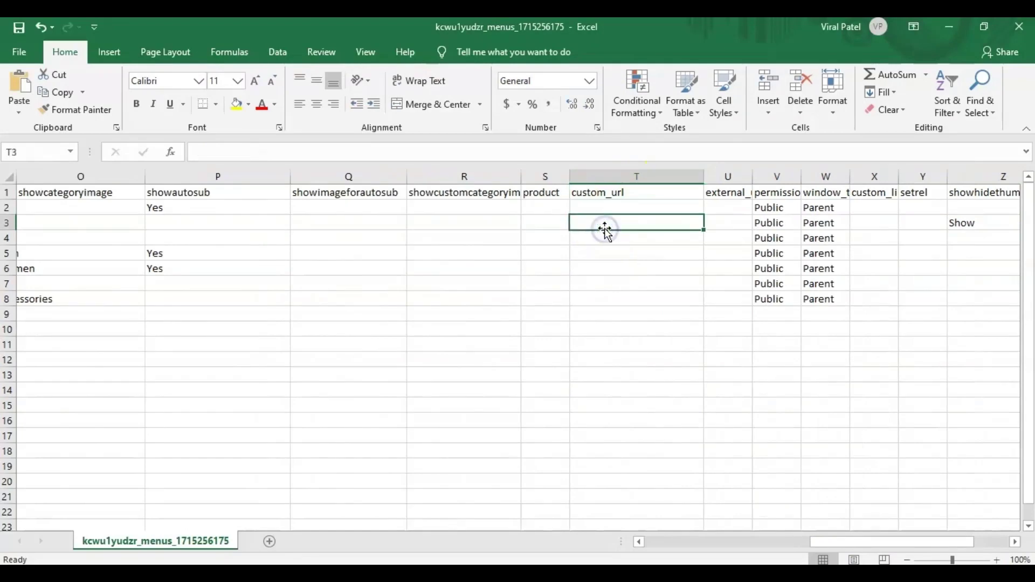
pyautogui.write('https://menu-demo-q3.mybigcommerce.com')
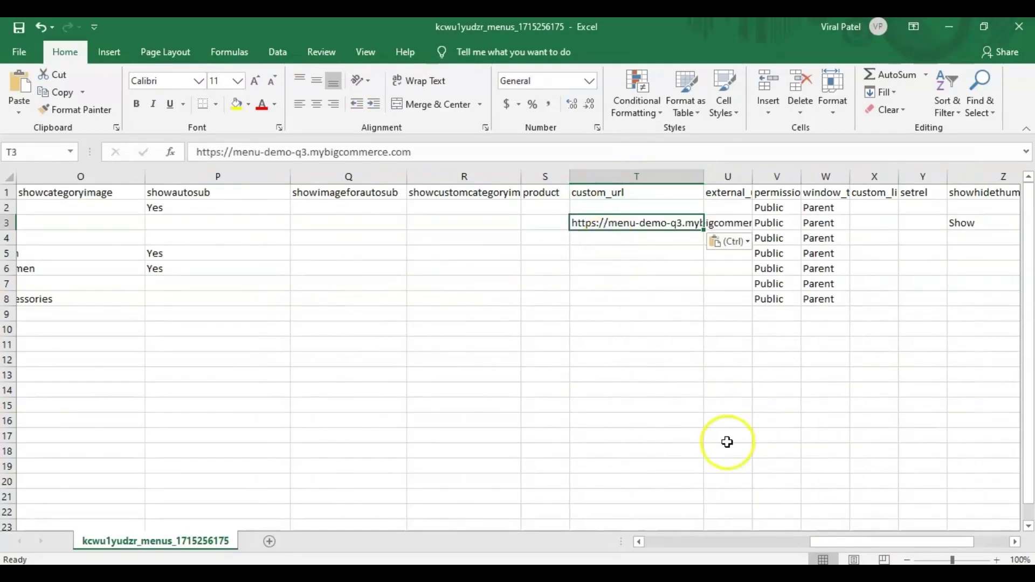
pyautogui.click(726, 543)
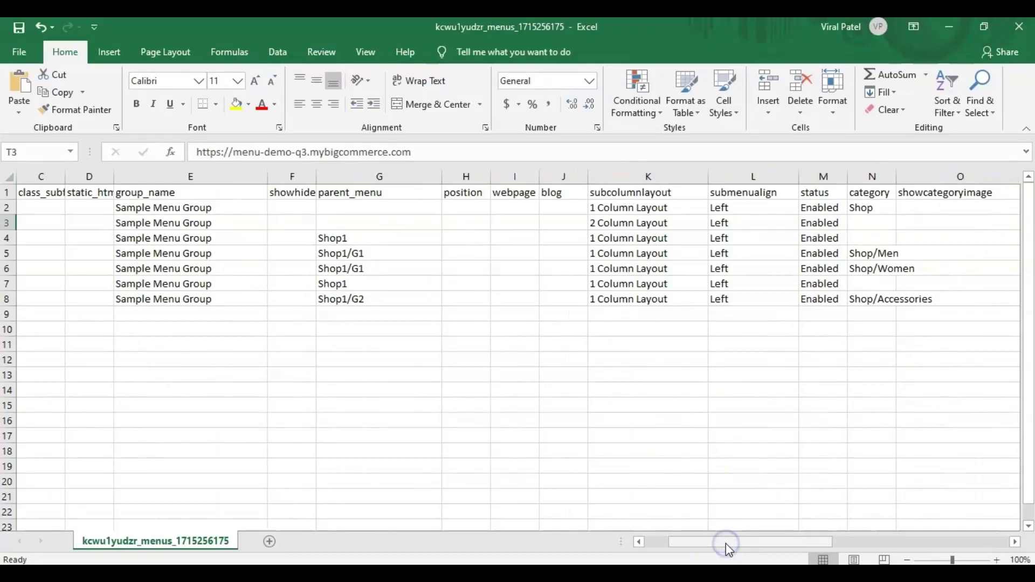
pyautogui.moveTo(725, 544); pyautogui.dragTo(668, 545)
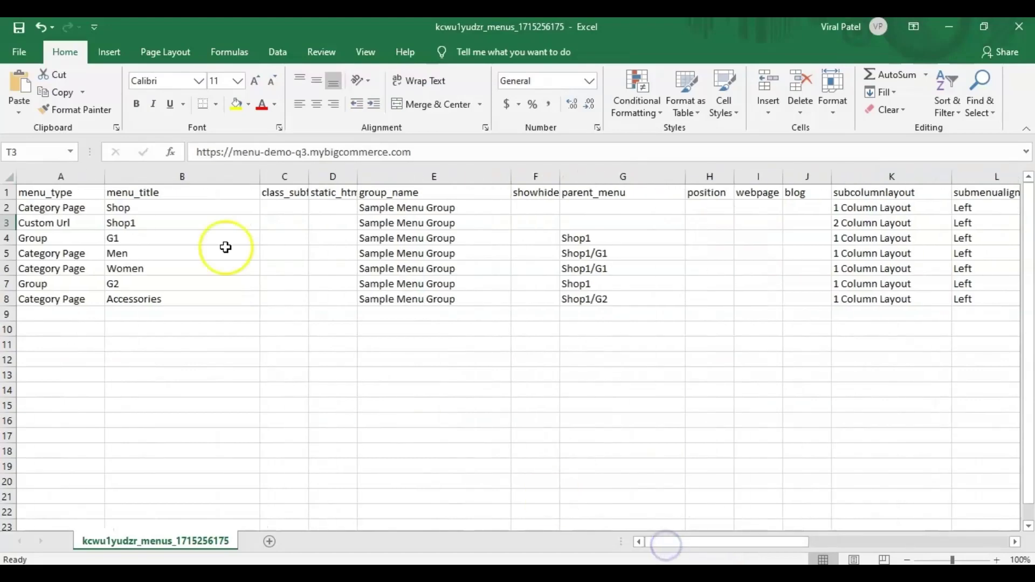
# - Rename Shop1 to Shop2, and groups G1 and G2 to G3 and G4
pyautogui.doubleClick(153, 223)
pyautogui.doubleClick(144, 239)
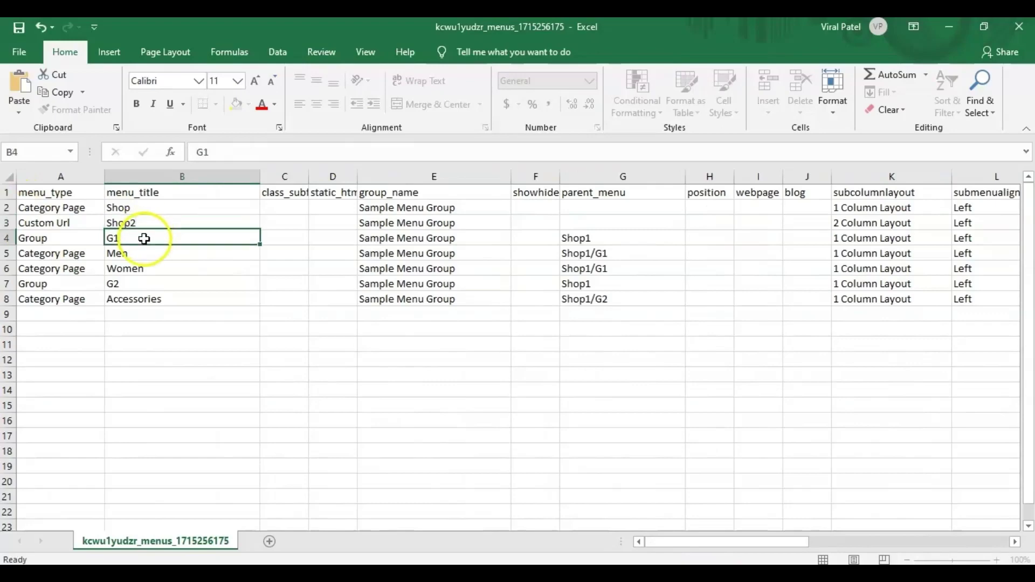
pyautogui.doubleClick(137, 284)
pyautogui.press('BackSpace')
pyautogui.write('4')
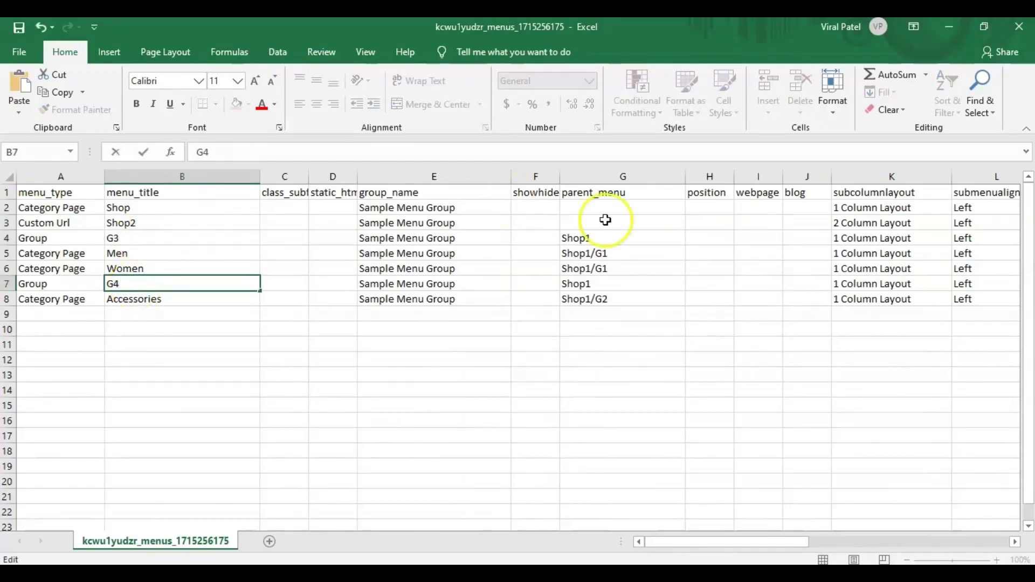
# - Set G3's parent to Shop2 and move Men under Shop2/G3
pyautogui.doubleClick(607, 238)
pyautogui.write('2')
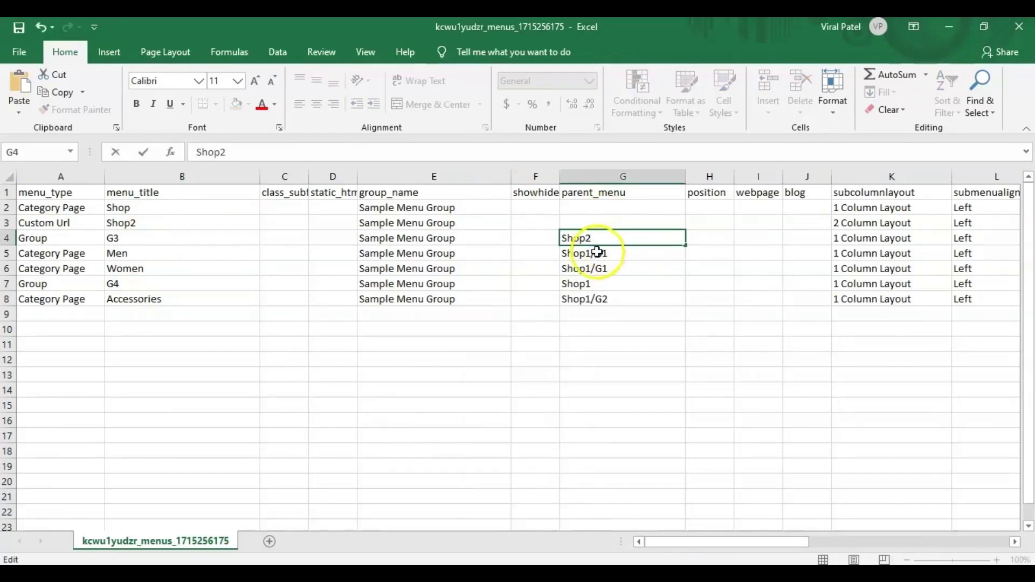
pyautogui.press('Return')
pyautogui.doubleClick(590, 255)
pyautogui.click(613, 254)
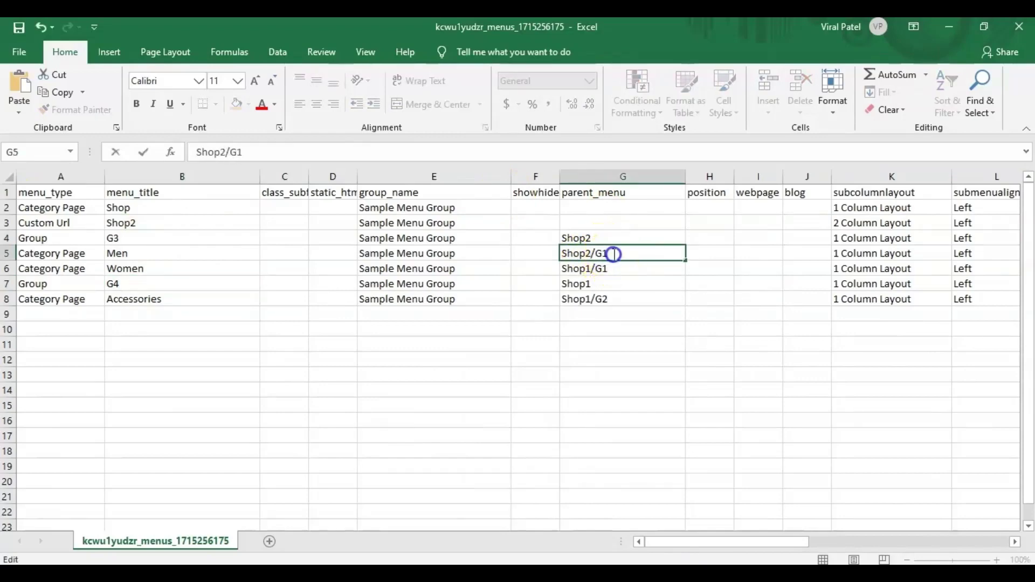
pyautogui.write('3')
pyautogui.click(613, 270)
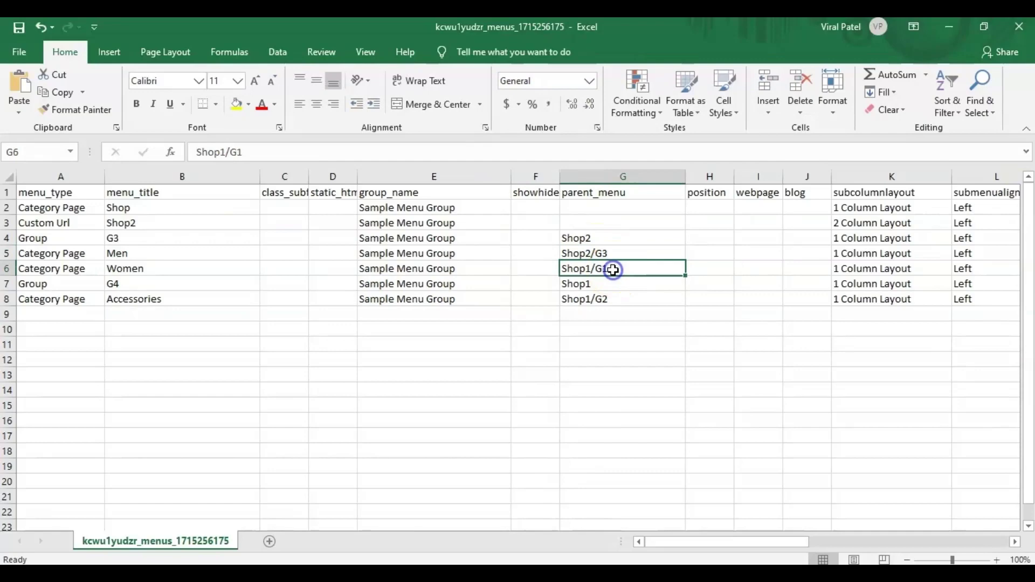
# - Move Women under Shop2/G3, G4 under Shop2, and Accessories under Shop2/G4
pyautogui.press('BackSpace')
pyautogui.write('3')
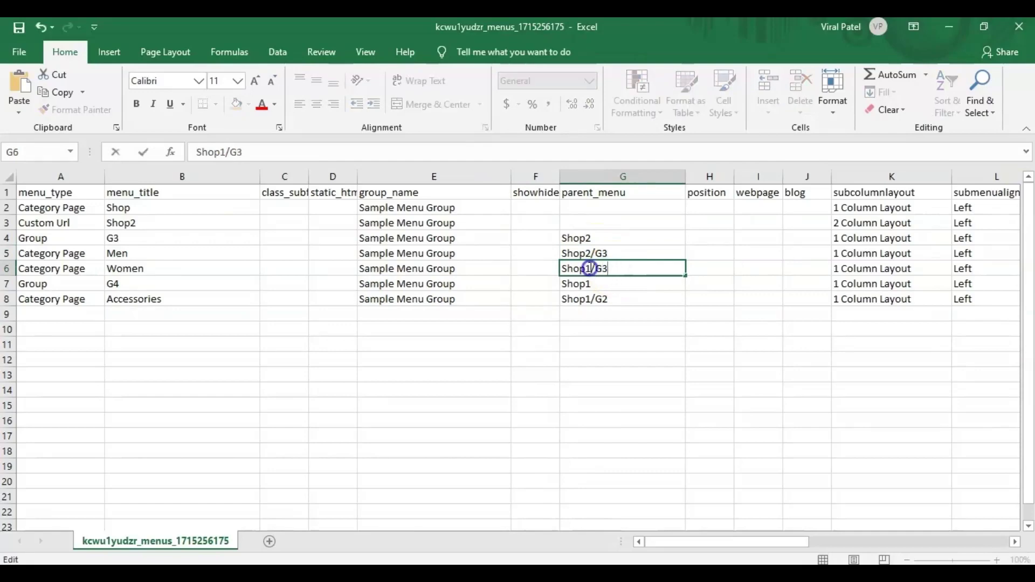
pyautogui.click(589, 268)
pyautogui.press('BackSpace')
pyautogui.doubleClick(592, 284)
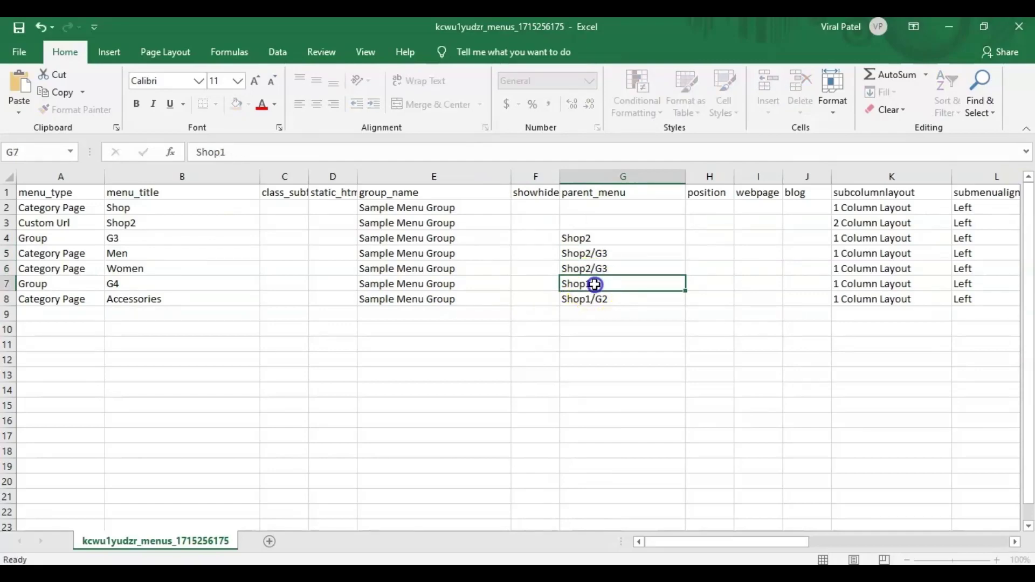
pyautogui.click(607, 297)
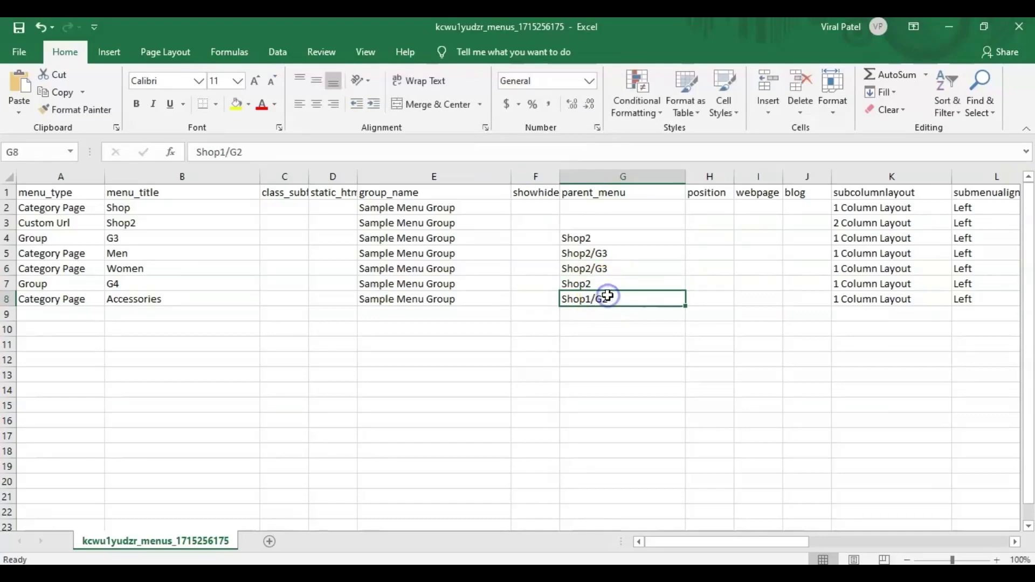
pyautogui.press('BackSpace')
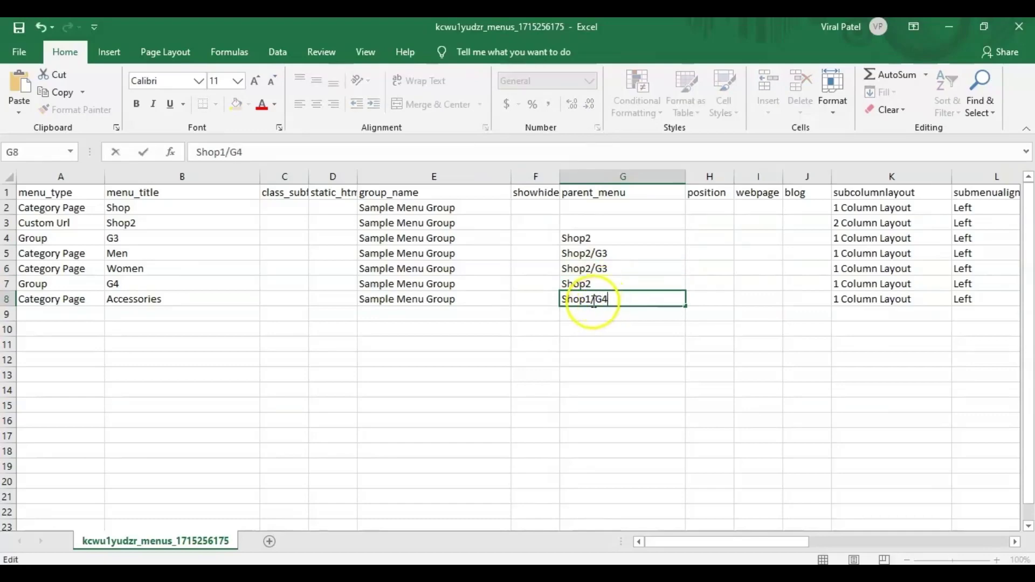
pyautogui.click(593, 300)
pyautogui.press('BackSpace')
# - Change Shop2's sub column layout to 3 Column Layout
pyautogui.doubleClick(838, 224)
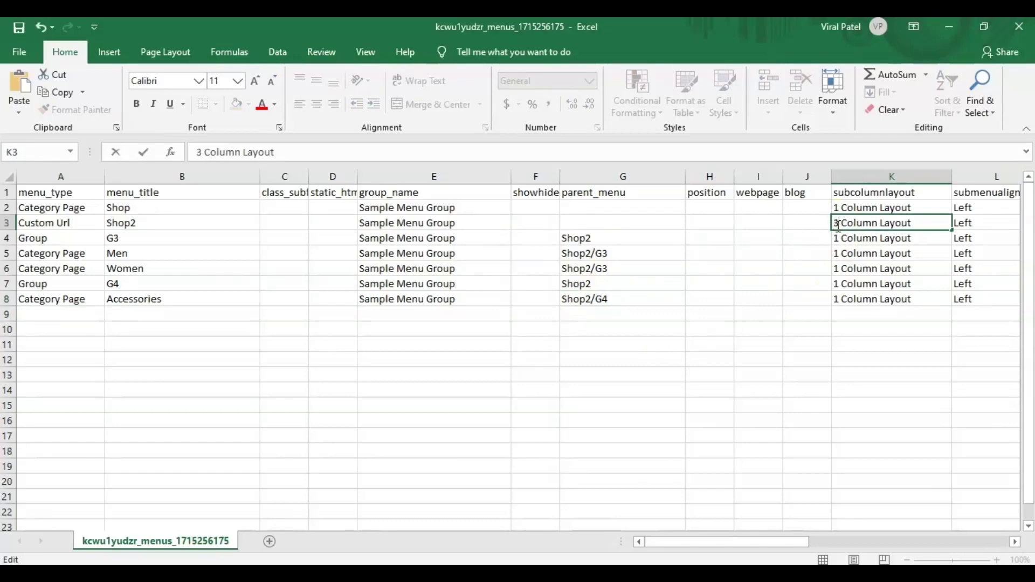
pyautogui.moveTo(791, 542); pyautogui.dragTo(843, 543)
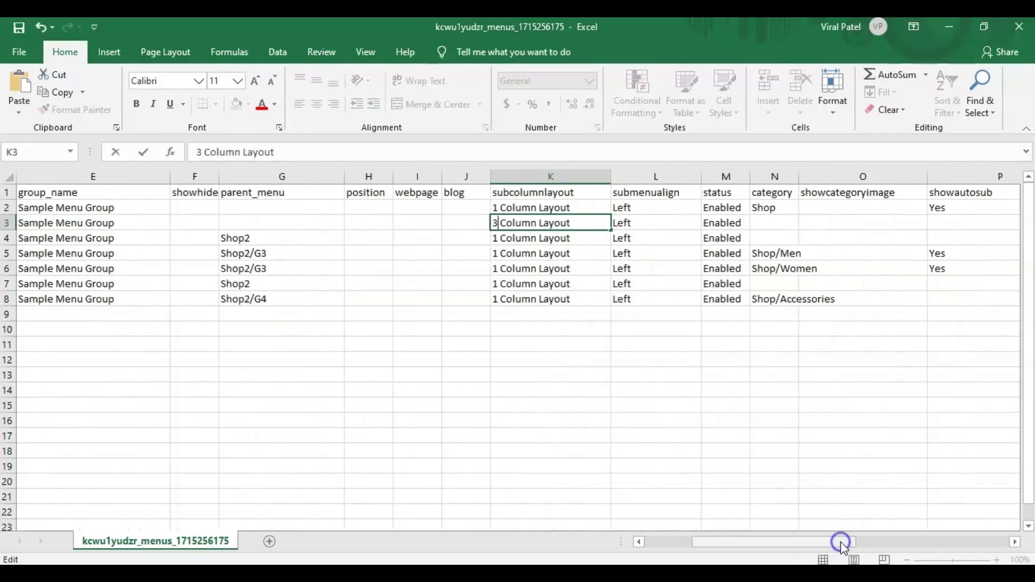
pyautogui.doubleClick(657, 227)
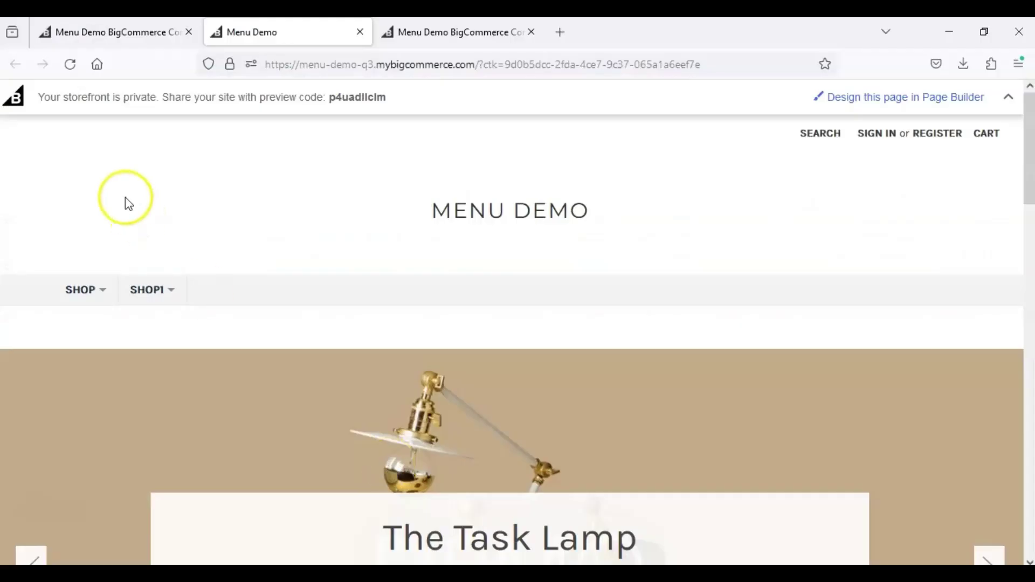
# - Check the exact Sub Menu Align choices in Mega Menu, then begin typing Shop2's alignment
pyautogui.click(114, 33)
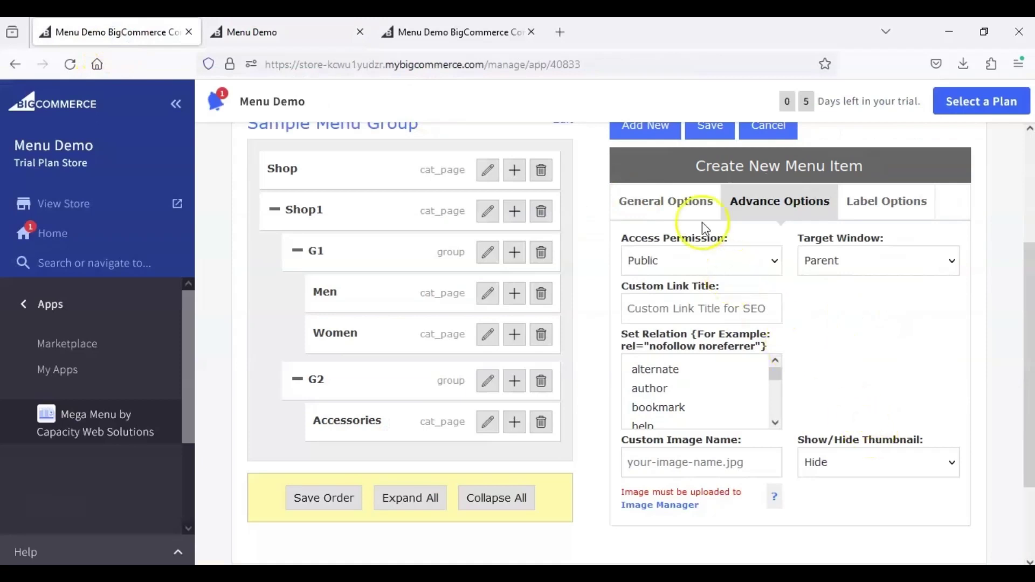
pyautogui.click(667, 203)
pyautogui.click(881, 483)
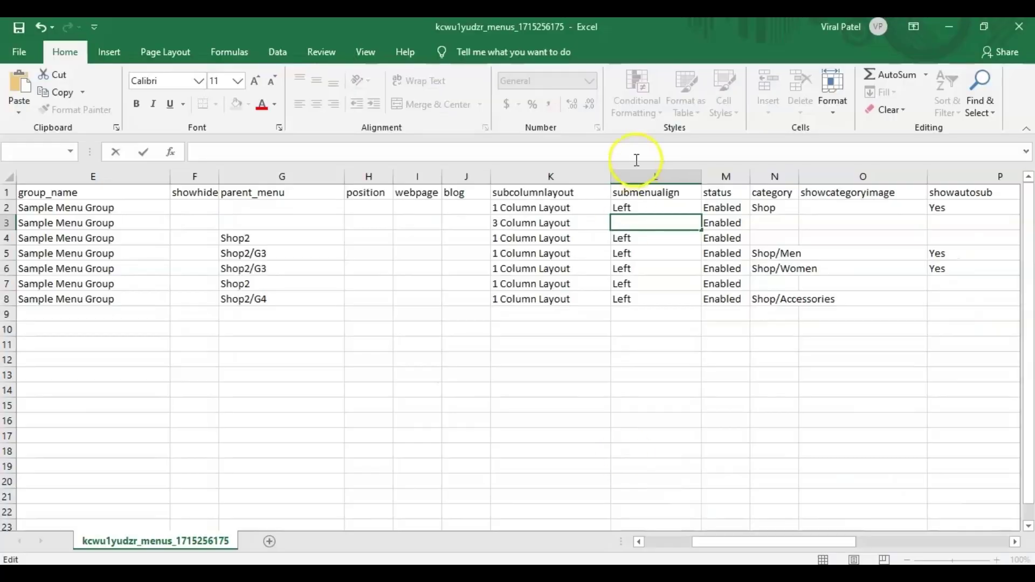
pyautogui.write('Full Width + Mouse Hover/Click')
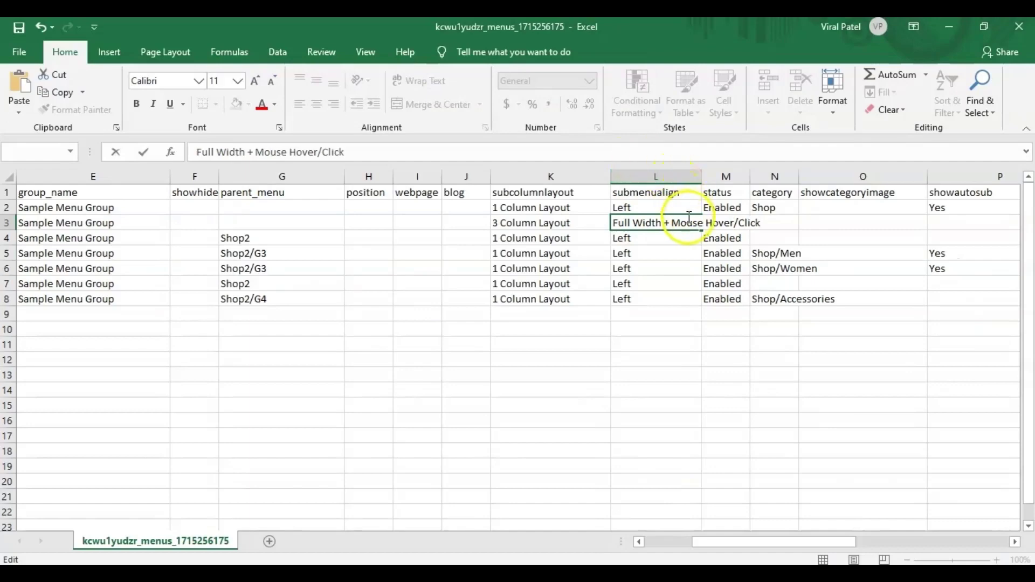
# - Confirm Full Width + Mouse Hover/Click for Shop2 and add row 9 as Group G5 under Shop2
pyautogui.press('Return')
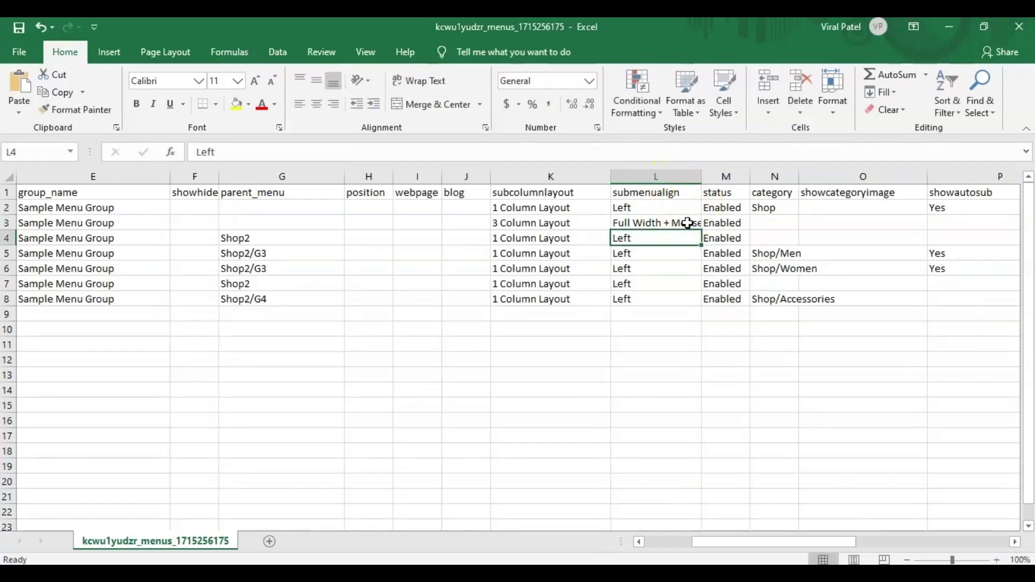
pyautogui.click(670, 542)
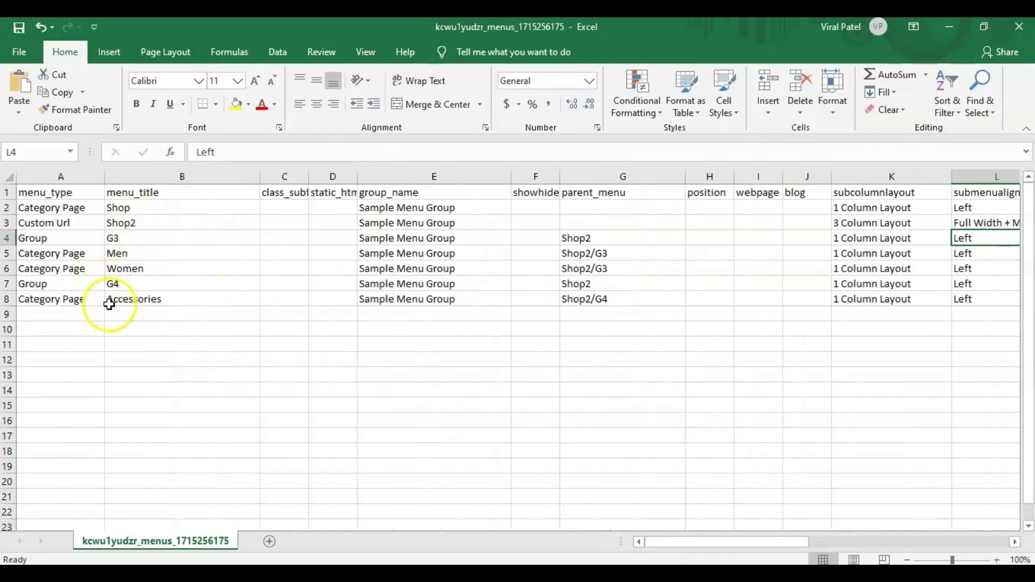
pyautogui.click(53, 318)
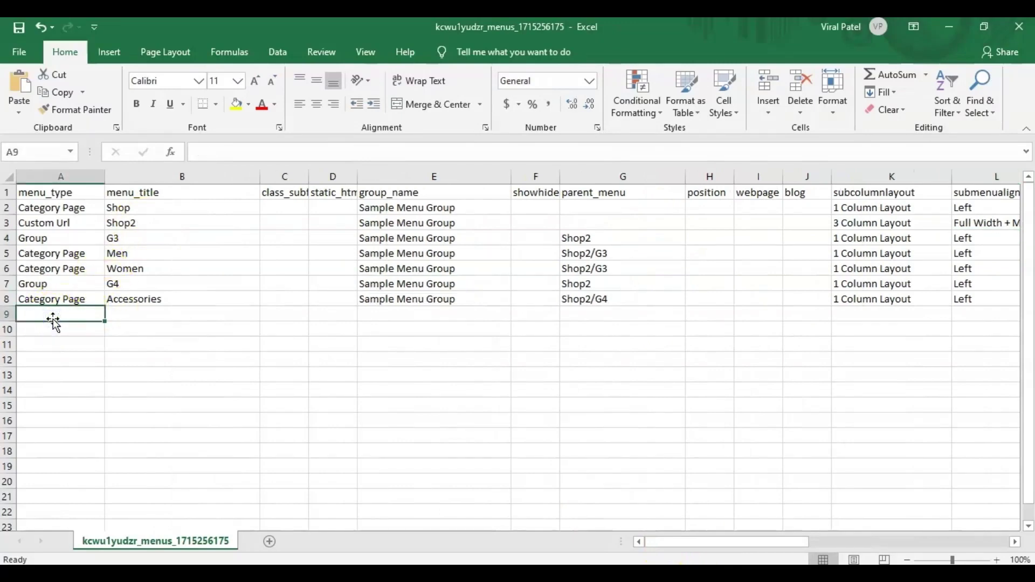
pyautogui.write('Group')
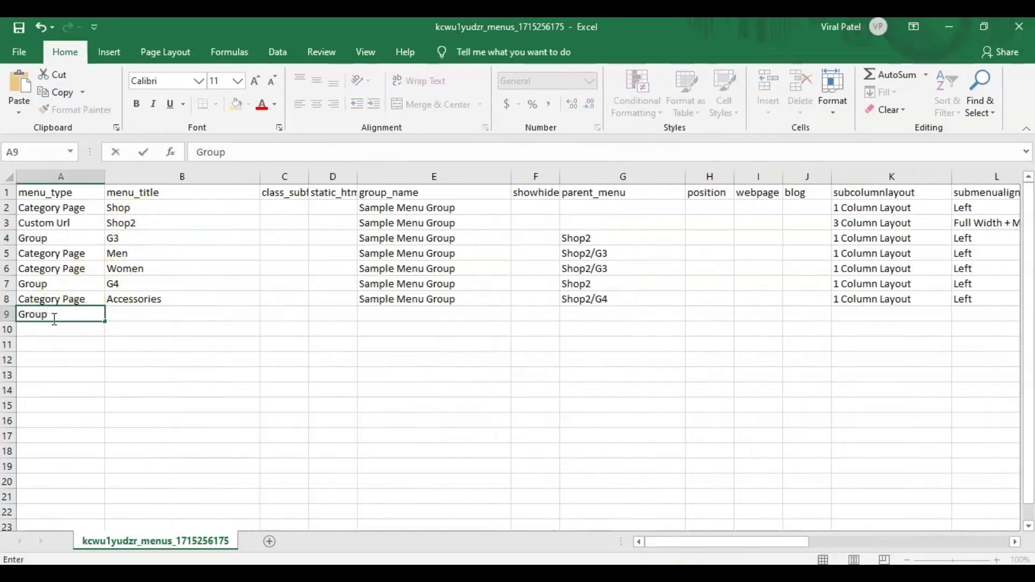
pyautogui.click(143, 316)
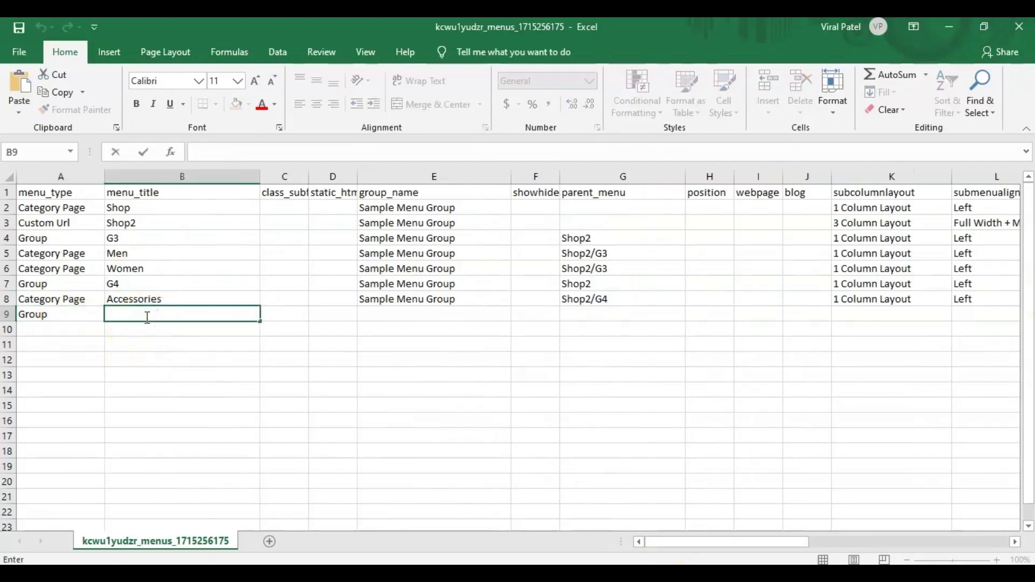
pyautogui.click(455, 301)
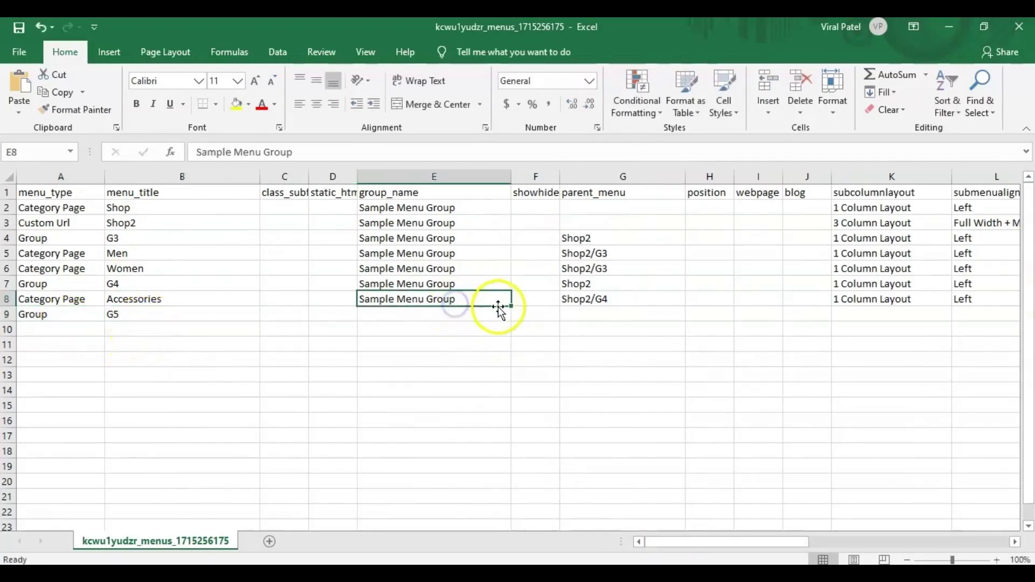
pyautogui.moveTo(511, 307); pyautogui.dragTo(511, 319)
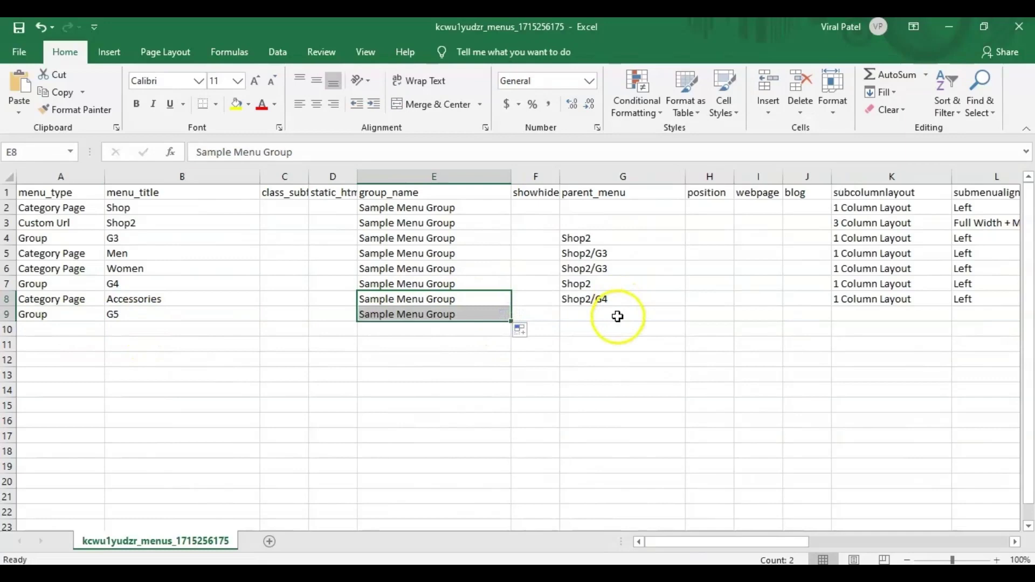
pyautogui.click(616, 317)
pyautogui.write('Shop2')
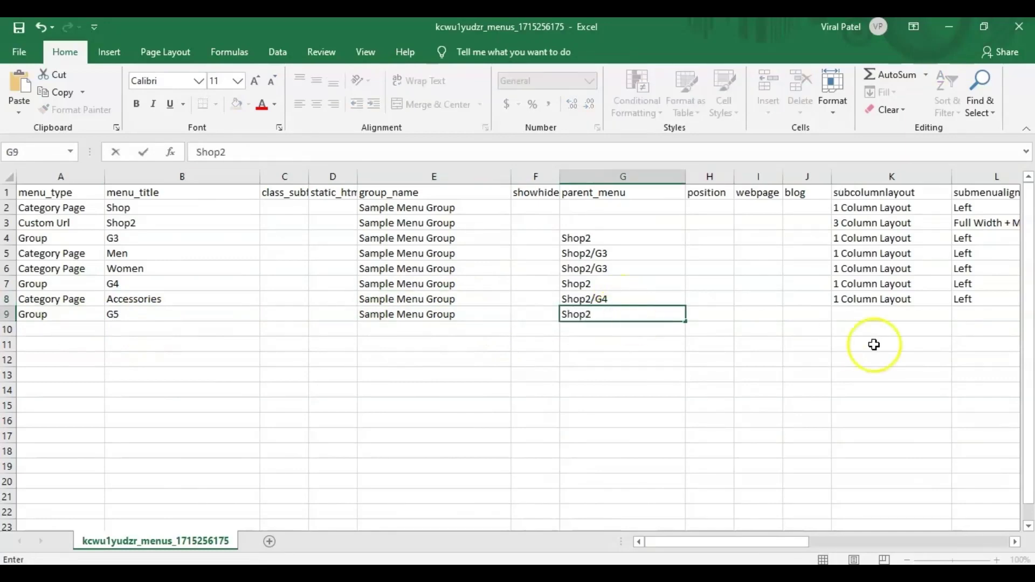
pyautogui.click(881, 297)
# - Give the G5 row 1 Column Layout, Left alignment, Enabled status and Public permission
pyautogui.click(881, 317)
pyautogui.write('1')
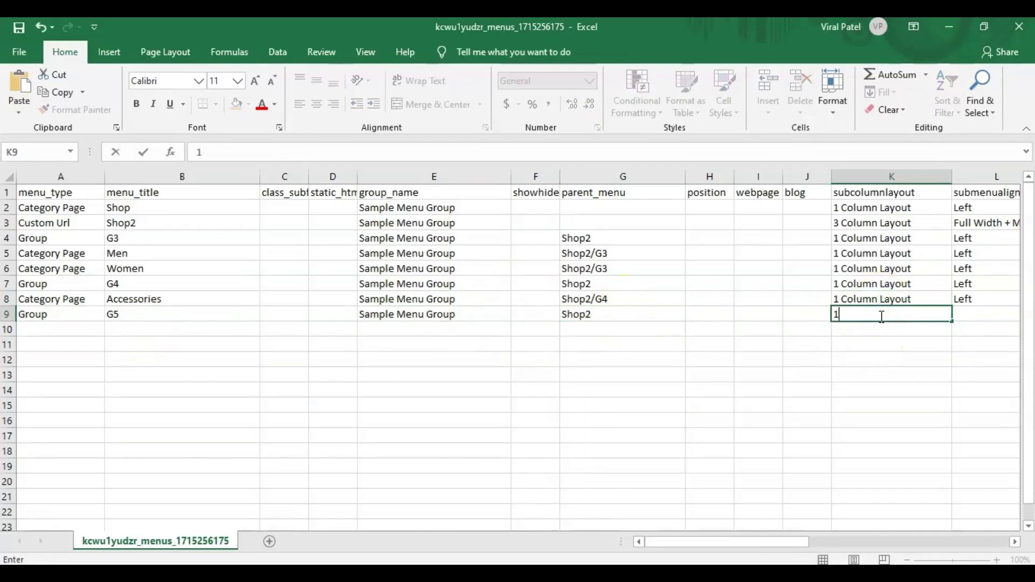
pyautogui.write(' Column Layout')
pyautogui.press('Tab')
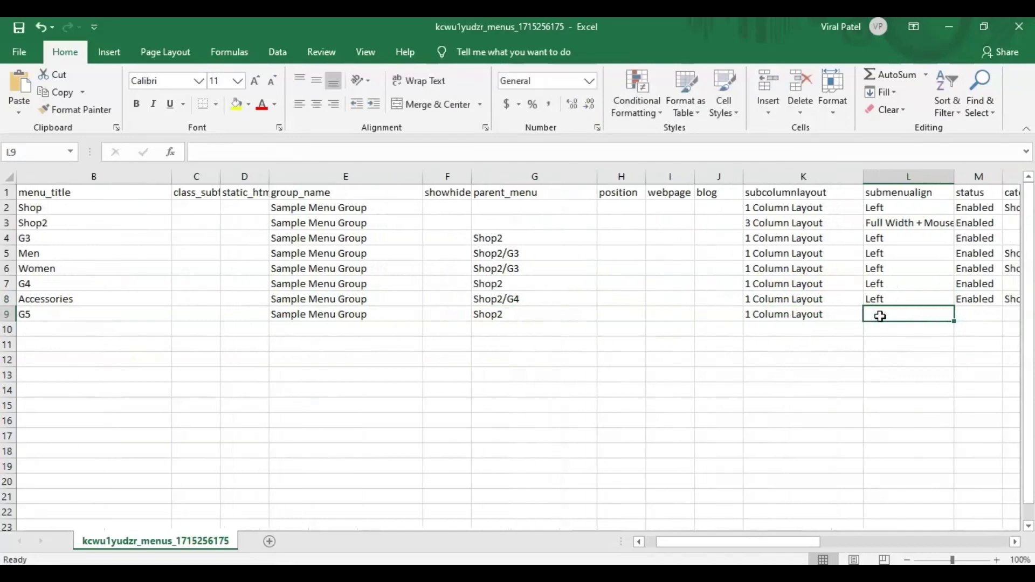
pyautogui.write('Left')
pyautogui.press('Tab')
pyautogui.write('E')
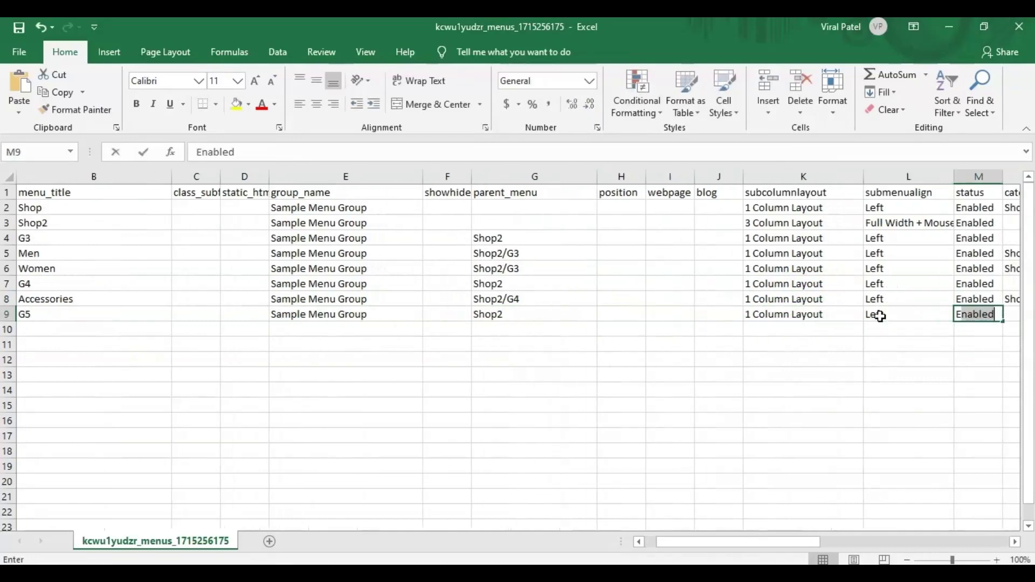
pyautogui.press('Tab')
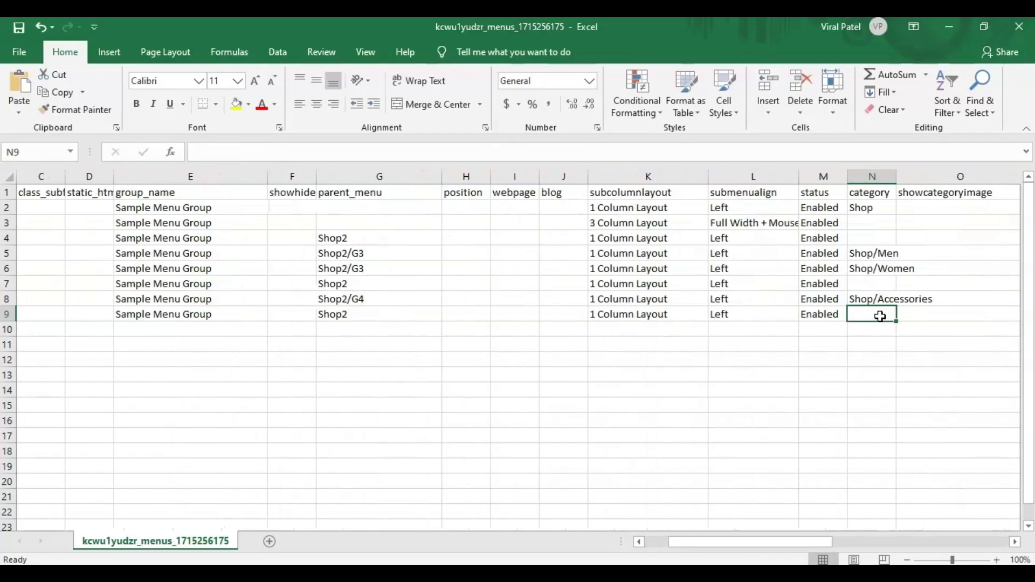
pyautogui.moveTo(753, 550); pyautogui.dragTo(890, 537)
pyautogui.click(830, 300)
pyautogui.moveTo(851, 308); pyautogui.dragTo(894, 322)
pyautogui.click(892, 307)
# - Add row 10 as Category Page 'Garden' in Sample Menu Group under Shop2/G5
pyautogui.click(690, 543)
pyautogui.click(638, 541)
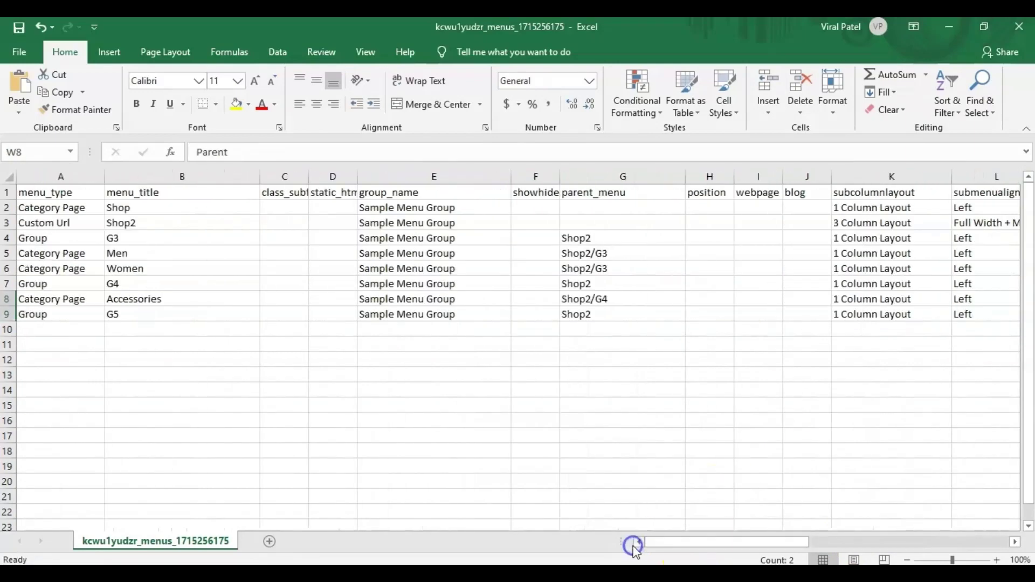
pyautogui.click(51, 331)
pyautogui.write('Category Page')
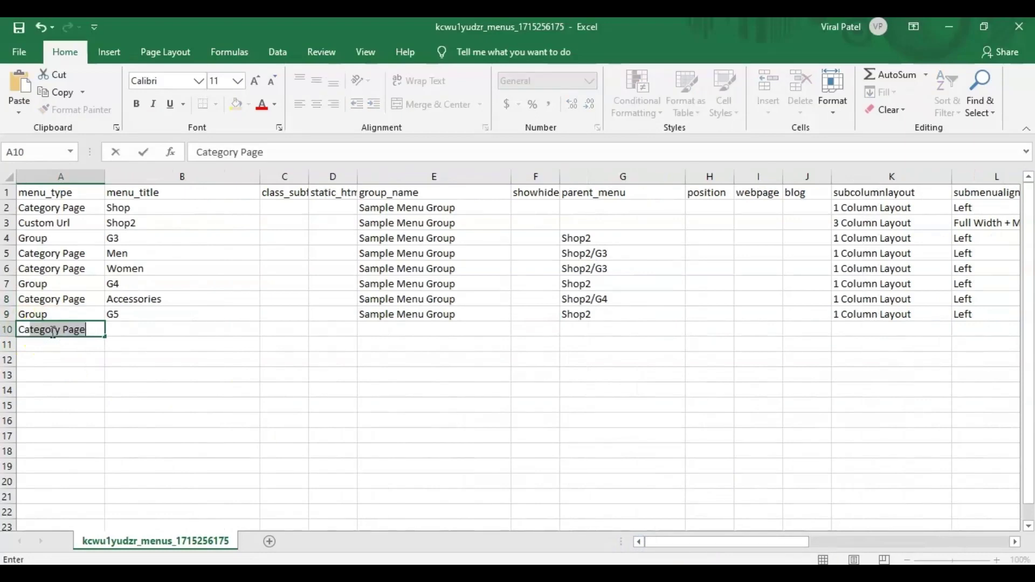
pyautogui.press('Tab')
pyautogui.write('Gar')
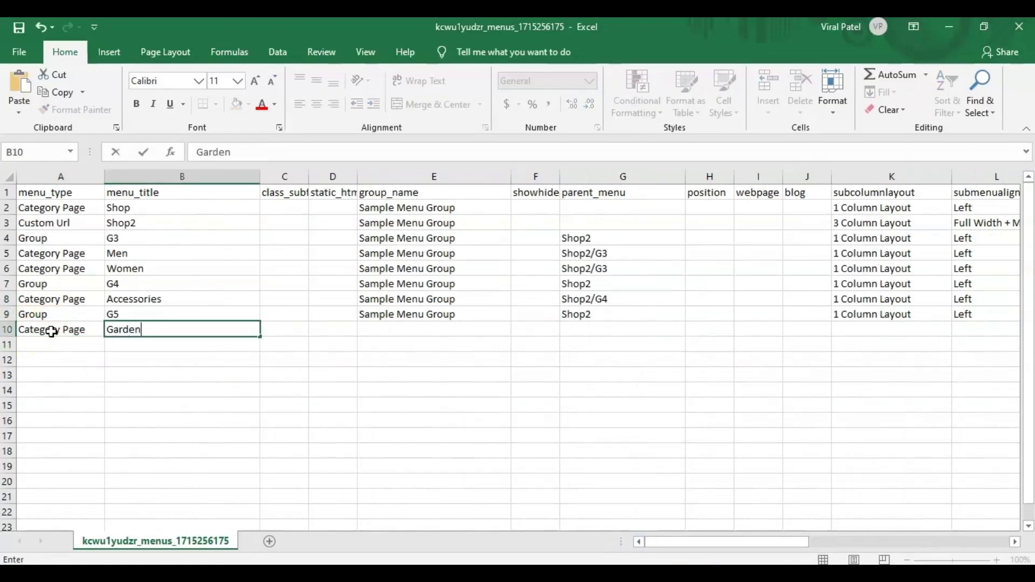
pyautogui.write('den')
pyautogui.click(491, 326)
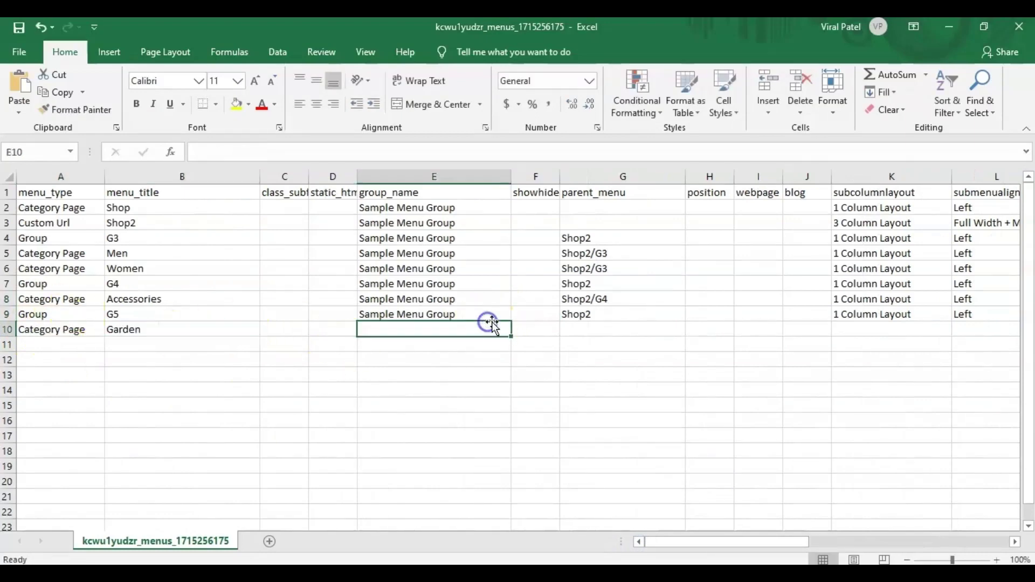
pyautogui.click(500, 317)
pyautogui.moveTo(510, 320); pyautogui.dragTo(511, 330)
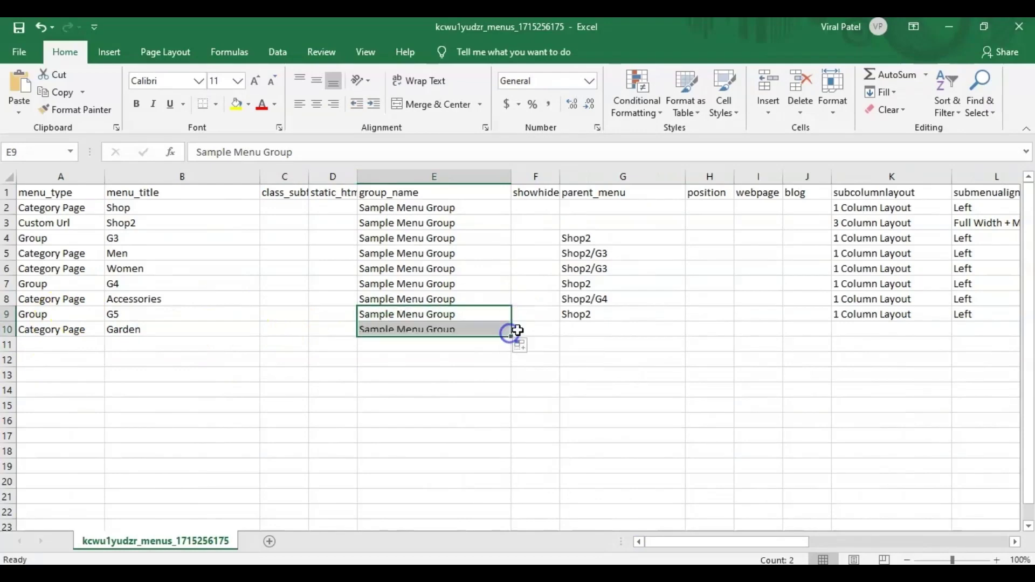
pyautogui.click(611, 335)
pyautogui.write('Shop2/G5')
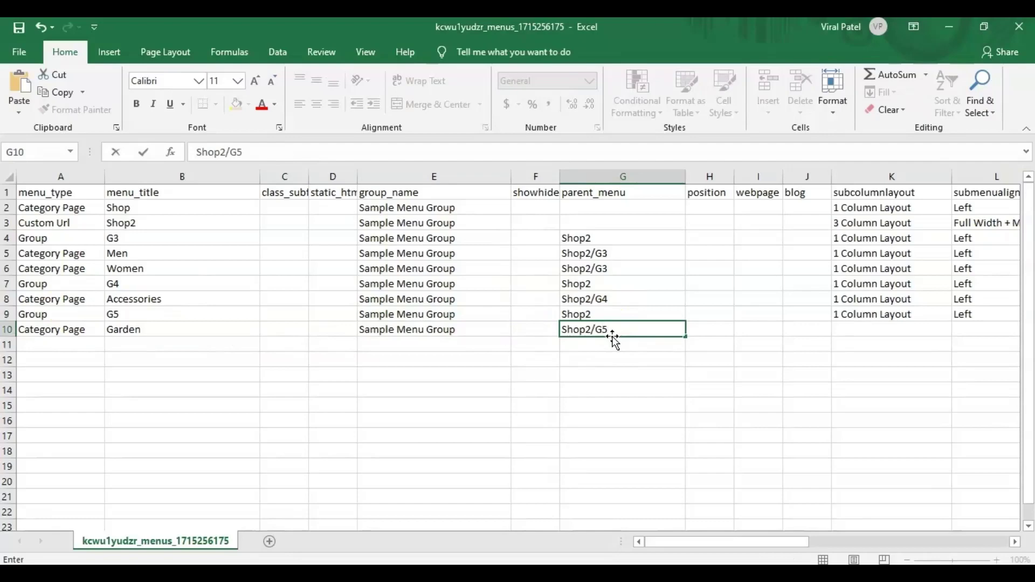
# - Give the Garden row 1 Column Layout, Left, Enabled, category Garden and Public permission
pyautogui.doubleClick(868, 330)
pyautogui.write('1')
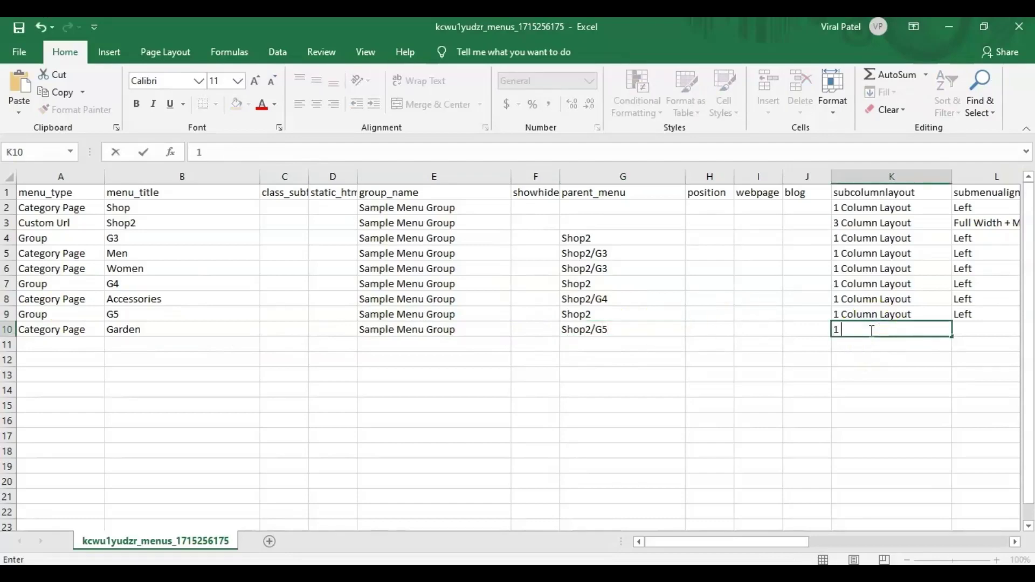
pyautogui.press('Tab')
pyautogui.write('Left')
pyautogui.press('Tab')
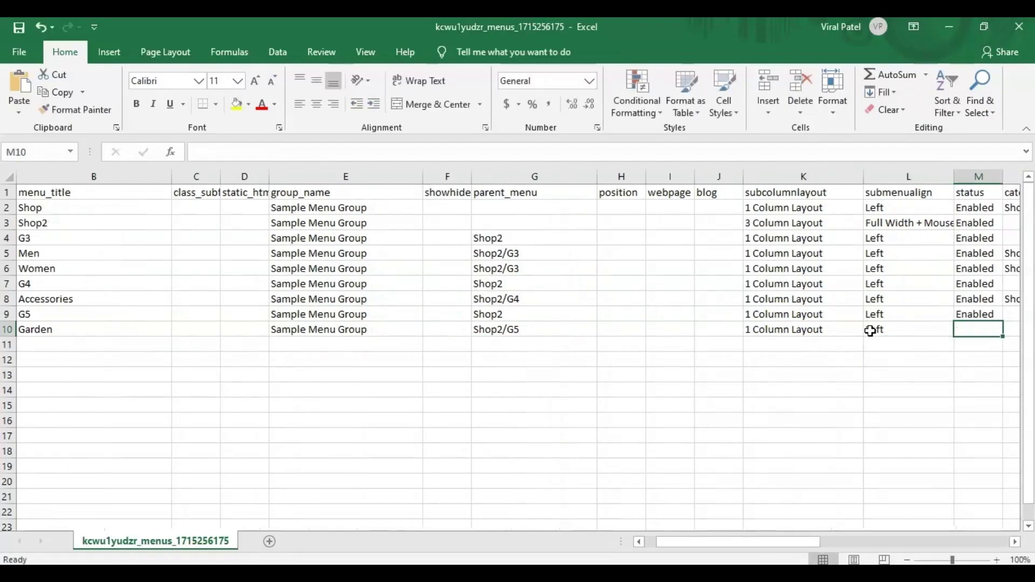
pyautogui.write('Enabled')
pyautogui.press('Tab')
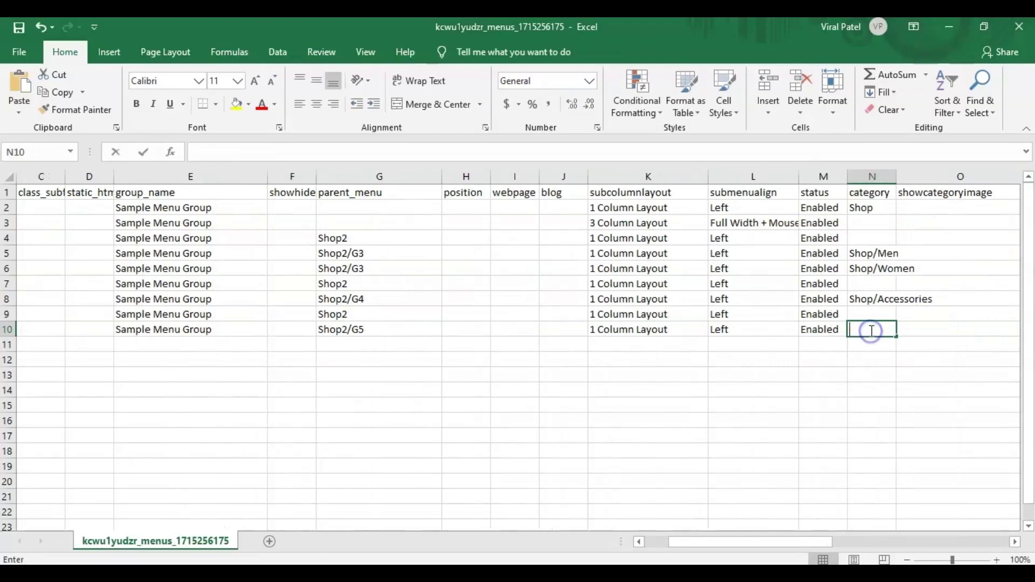
pyautogui.write('Garden')
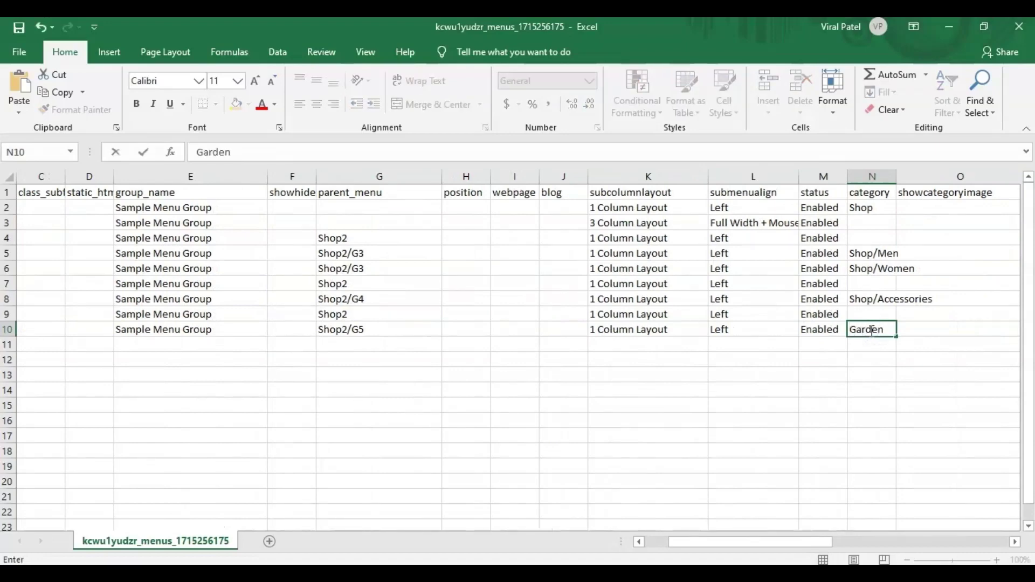
pyautogui.moveTo(809, 543); pyautogui.dragTo(928, 550)
pyautogui.click(884, 316)
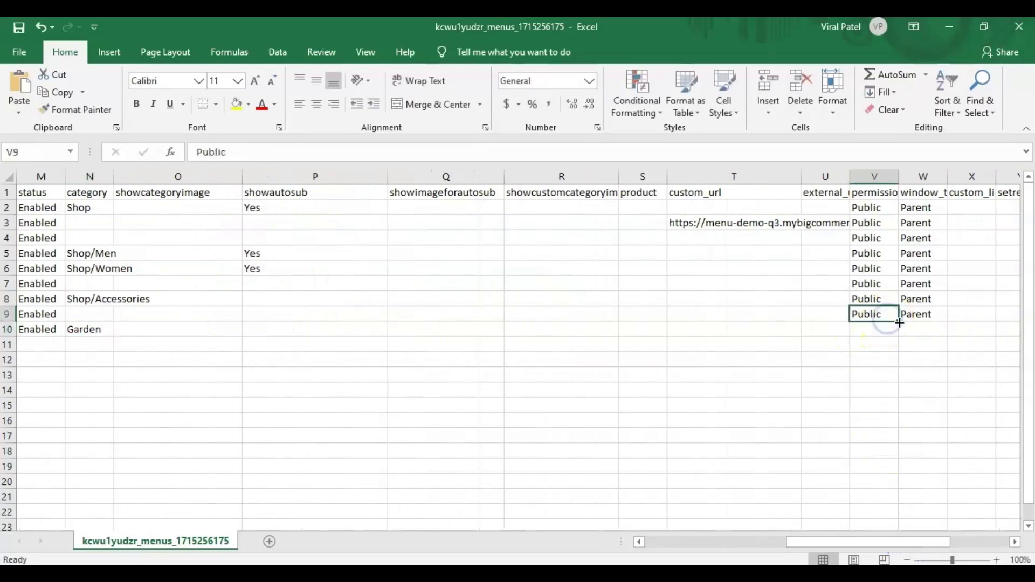
pyautogui.moveTo(899, 323); pyautogui.dragTo(942, 336)
pyautogui.click(937, 317)
pyautogui.click(761, 539)
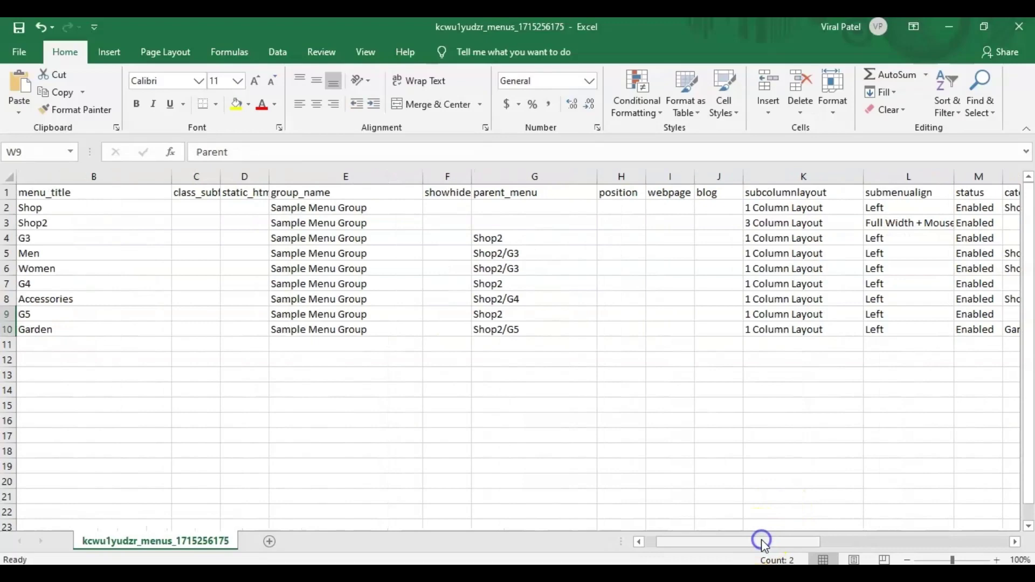
# - Widen column AB (label_title) and column AC (label_font_size) so their headers are fully readable
pyautogui.moveTo(761, 539); pyautogui.dragTo(884, 536)
pyautogui.click(836, 193)
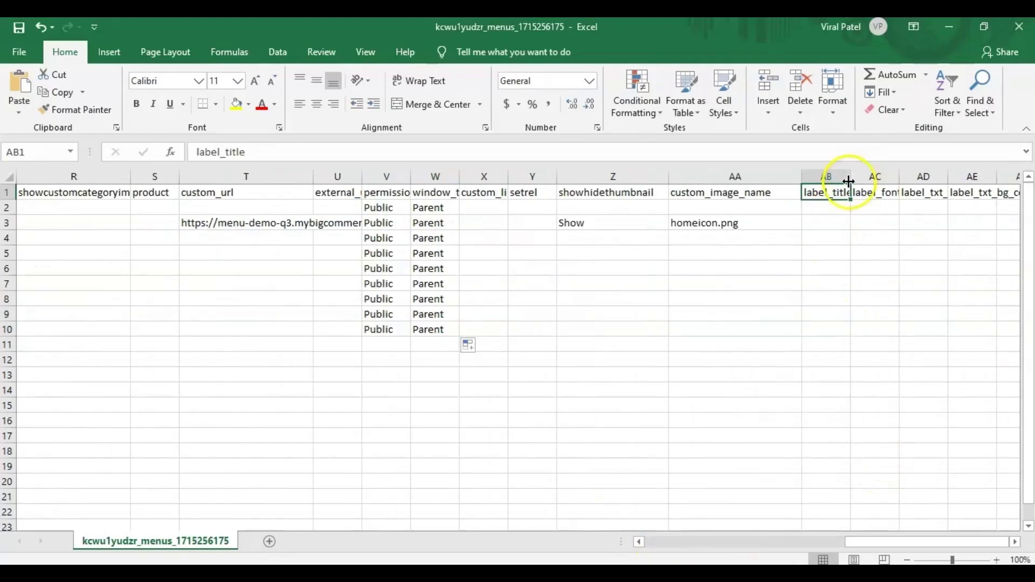
pyautogui.moveTo(849, 181); pyautogui.dragTo(927, 181)
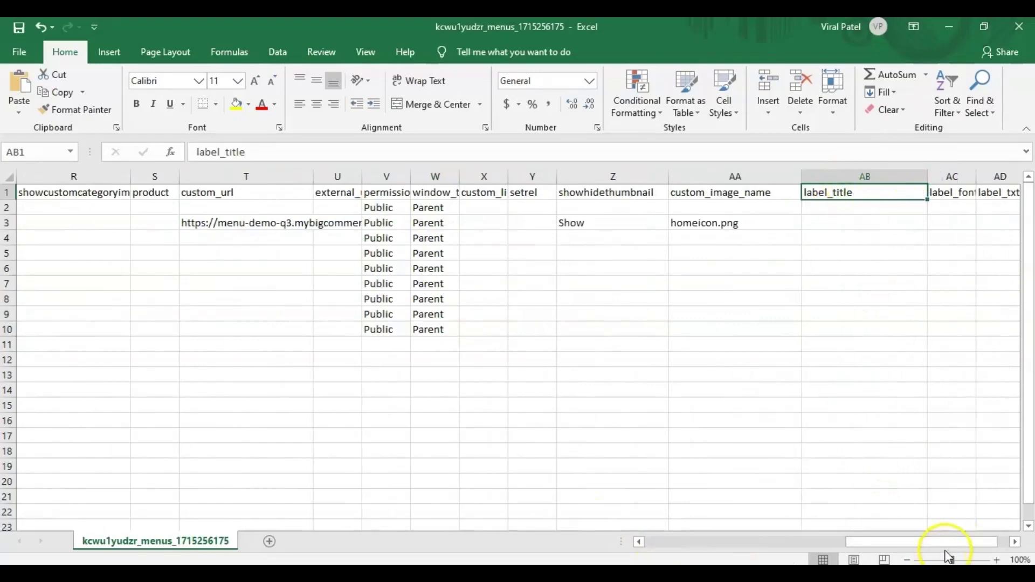
pyautogui.hscroll(1, 949, 542)
pyautogui.moveTo(861, 177); pyautogui.dragTo(1018, 178)
pyautogui.moveTo(959, 542); pyautogui.dragTo(968, 542)
pyautogui.click(1015, 541)
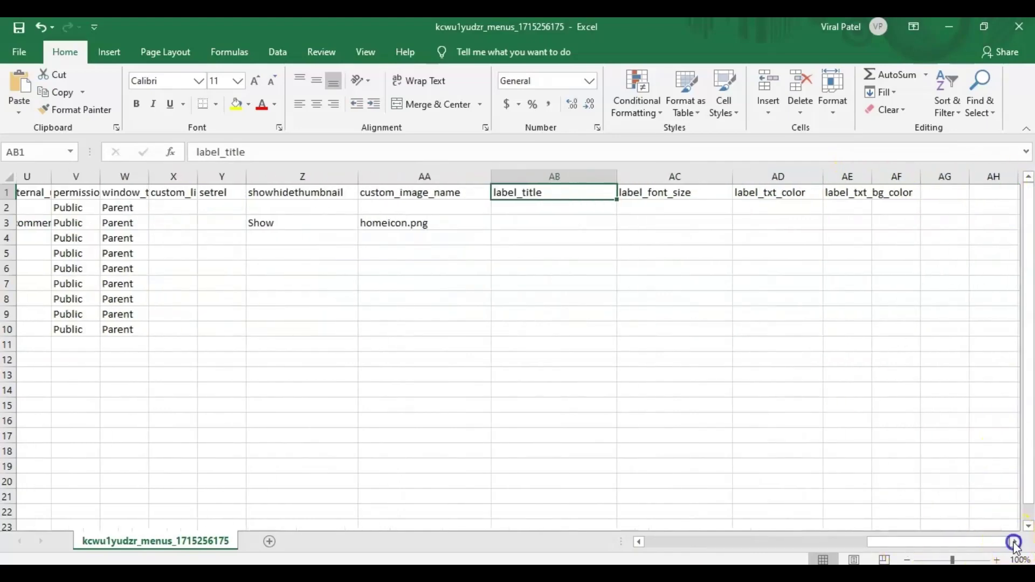
# - Bring up the new menu item's Label Options: font size 9, text #ffff00, background #db0000
pyautogui.click(1014, 541)
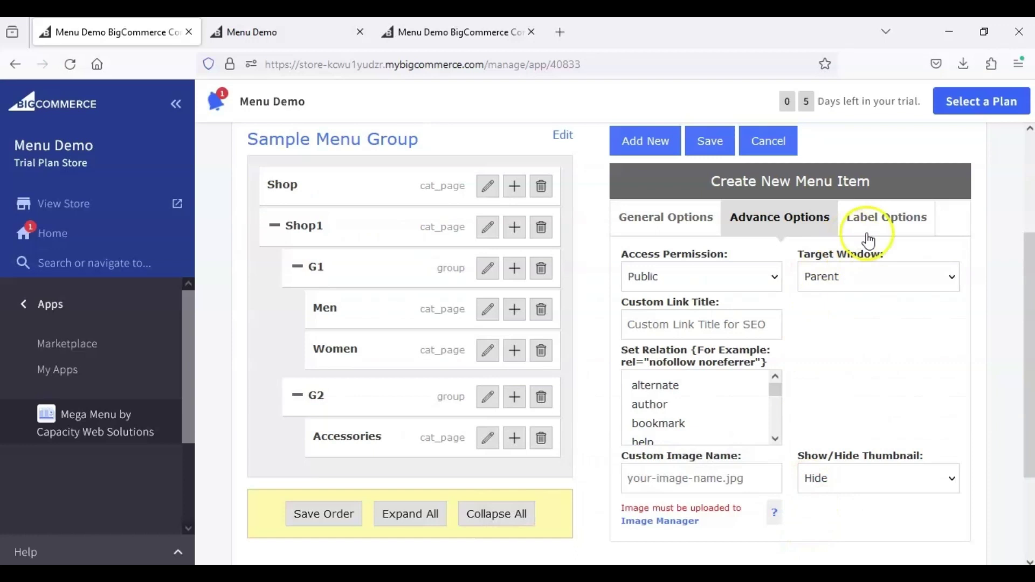
pyautogui.click(882, 220)
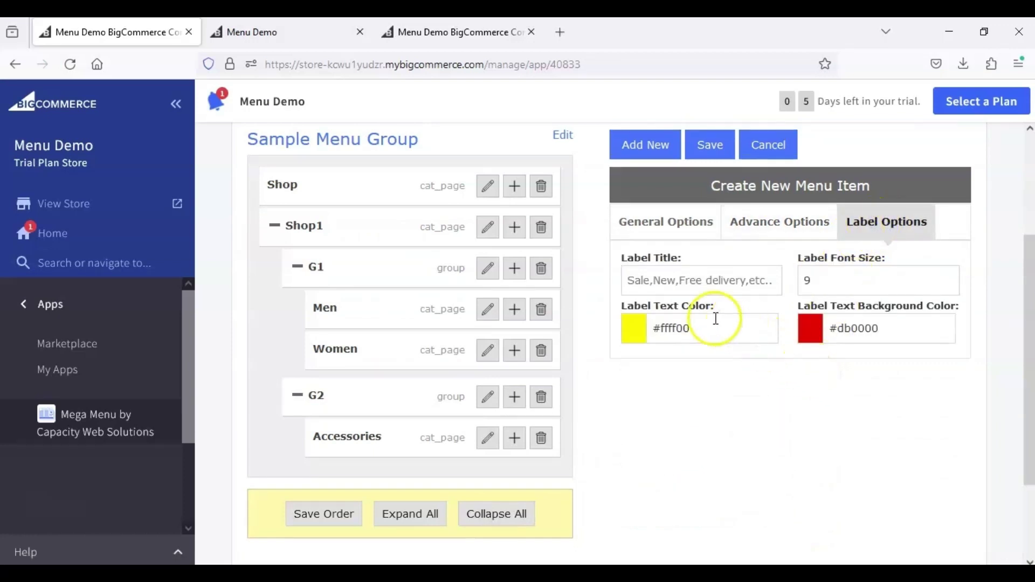
pyautogui.moveTo(652, 328); pyautogui.dragTo(764, 331)
pyautogui.click(591, 485)
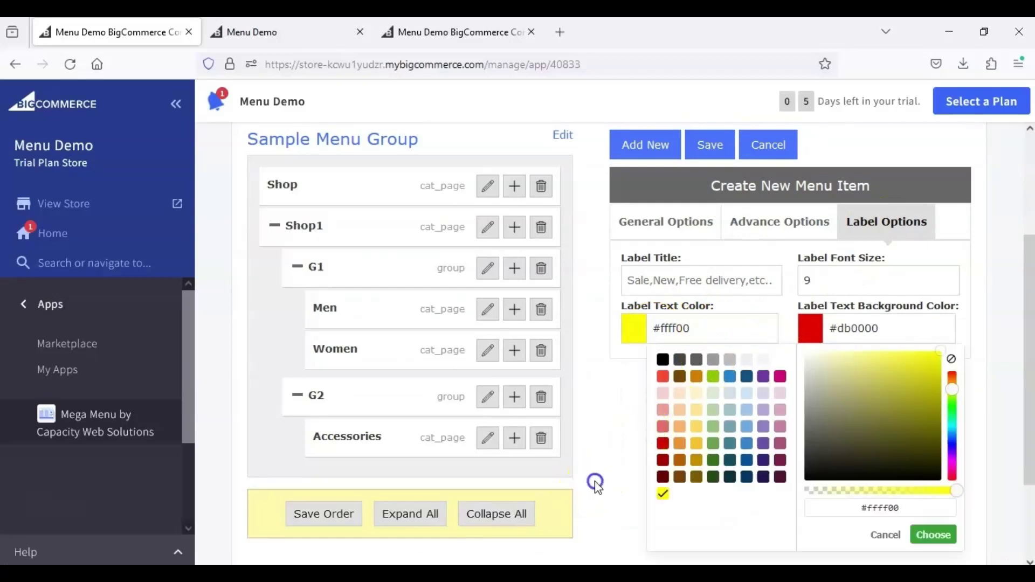
# - Fill the Garden row's label cells with Sale, 9 and #ffff00 in AB10 to AD10
pyautogui.click(599, 474)
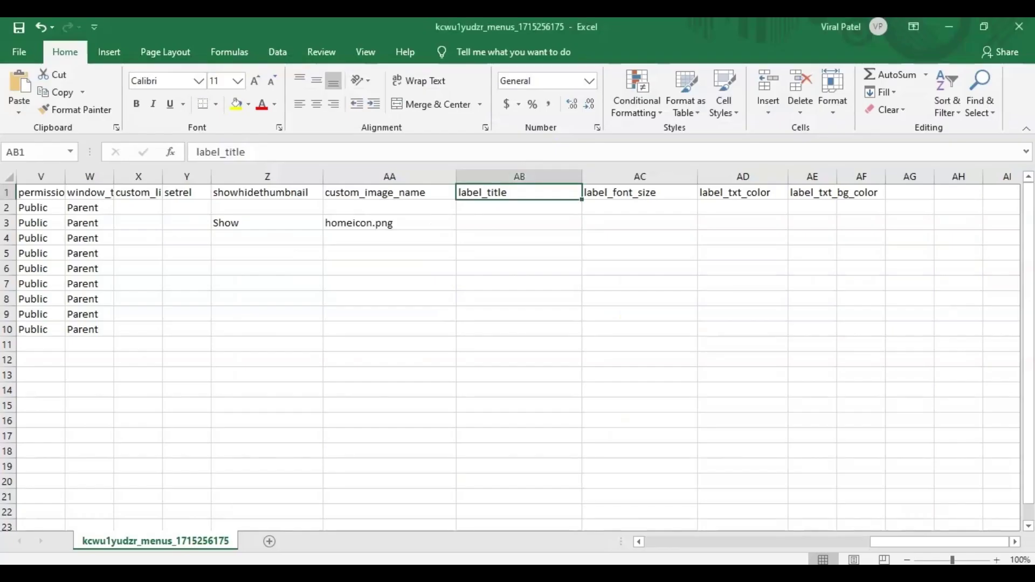
pyautogui.click(549, 330)
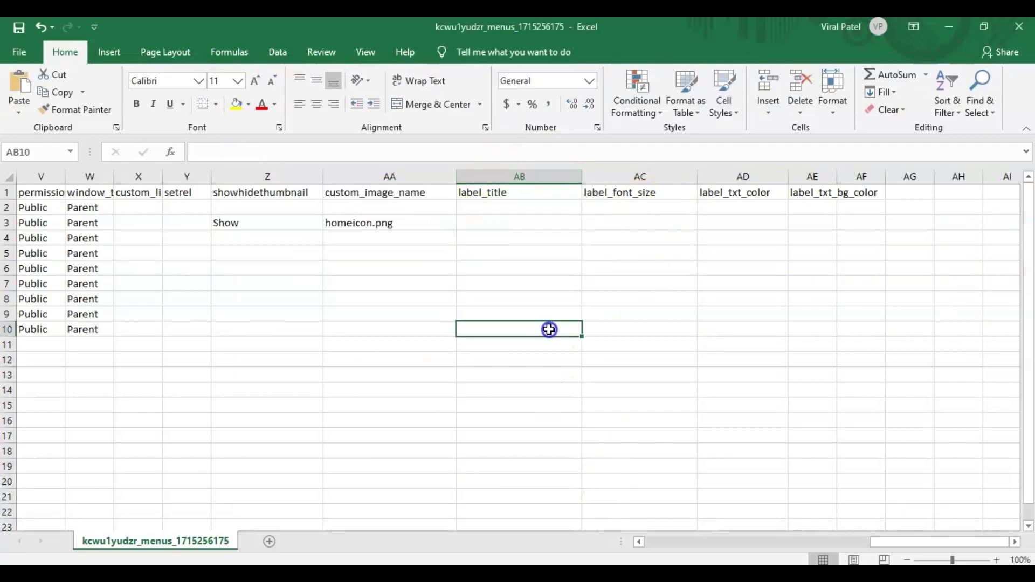
pyautogui.write('S')
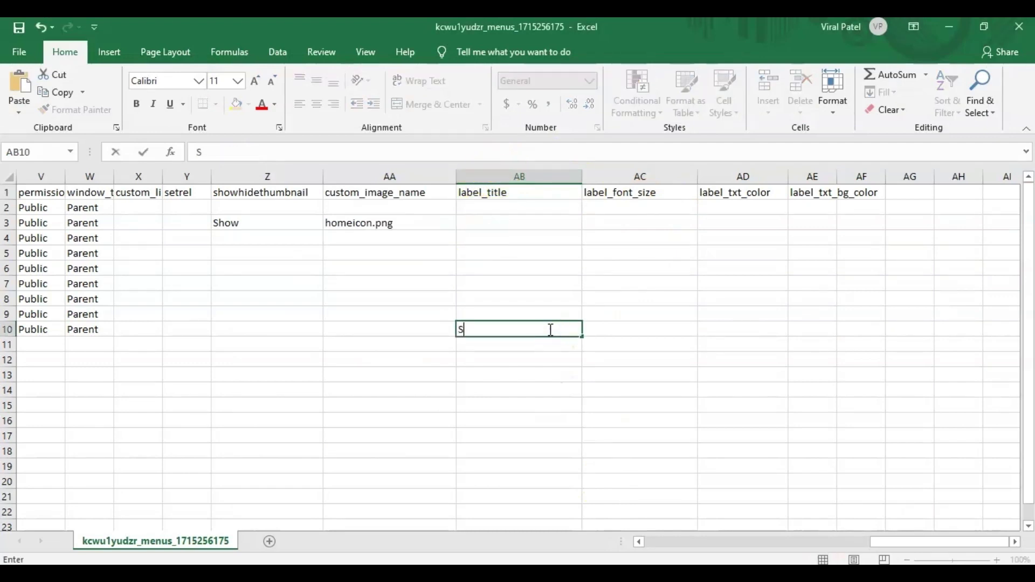
pyautogui.write('ale')
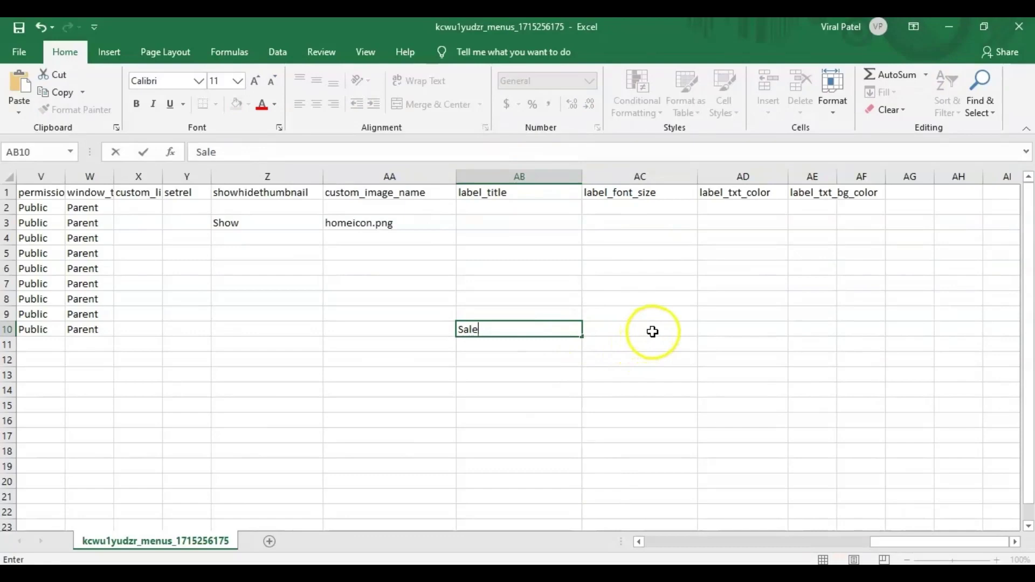
pyautogui.click(654, 330)
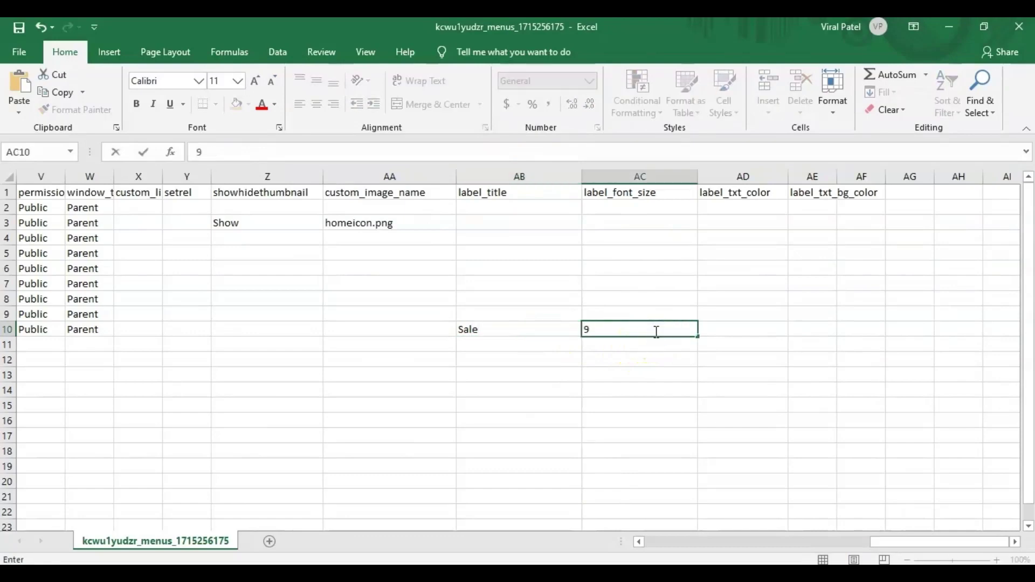
pyautogui.click(729, 327)
pyautogui.doubleClick(729, 327)
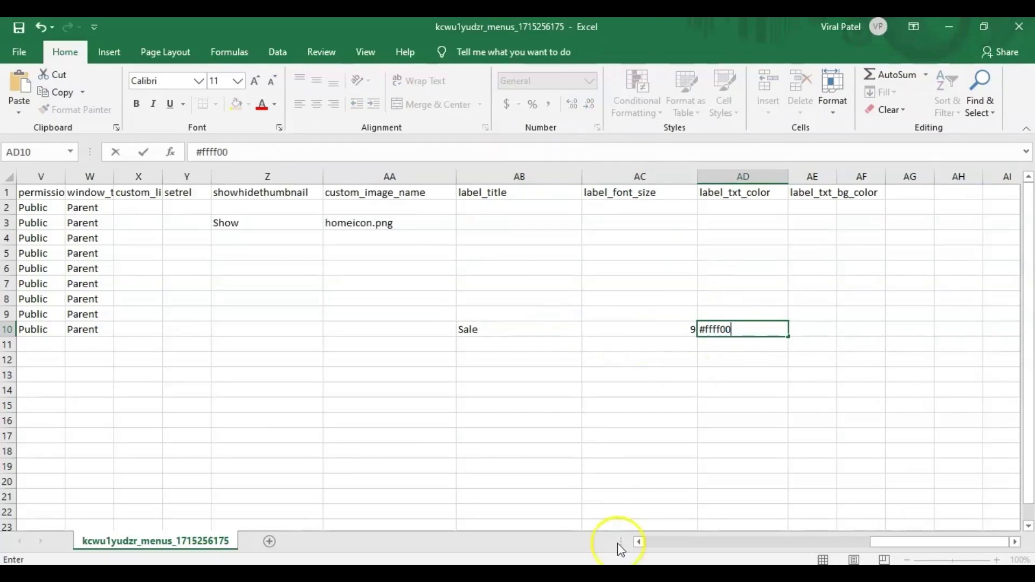
# - Copy the #db0000 background colour from Mega Menu into cell AE10
pyautogui.hotkey('alt', 'Tab')
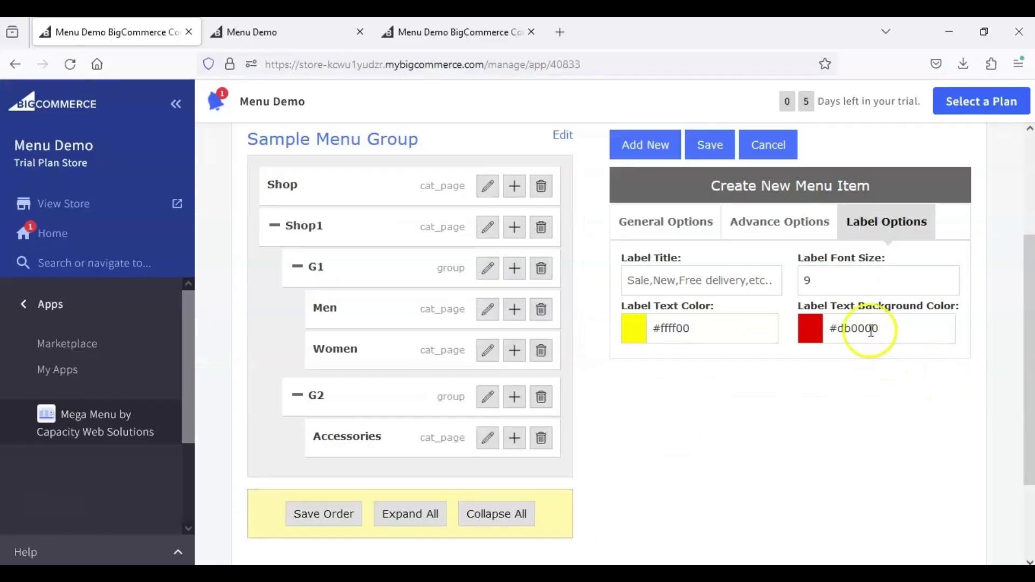
pyautogui.moveTo(829, 328); pyautogui.dragTo(951, 339)
pyautogui.hotkey('ctrl', 'c')
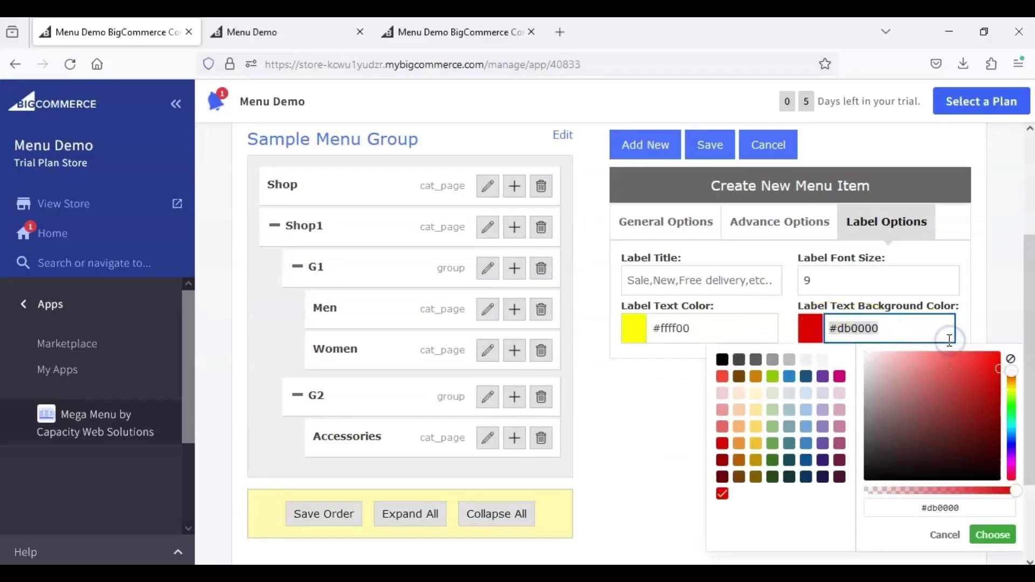
pyautogui.hotkey('alt', 'Tab')
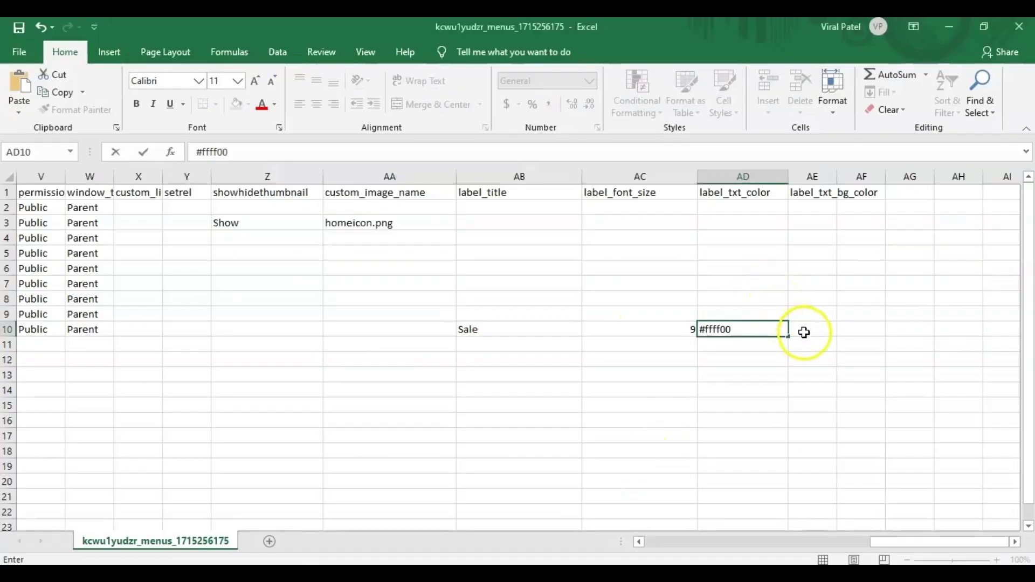
pyautogui.click(806, 331)
pyautogui.hotkey('ctrl', 'v')
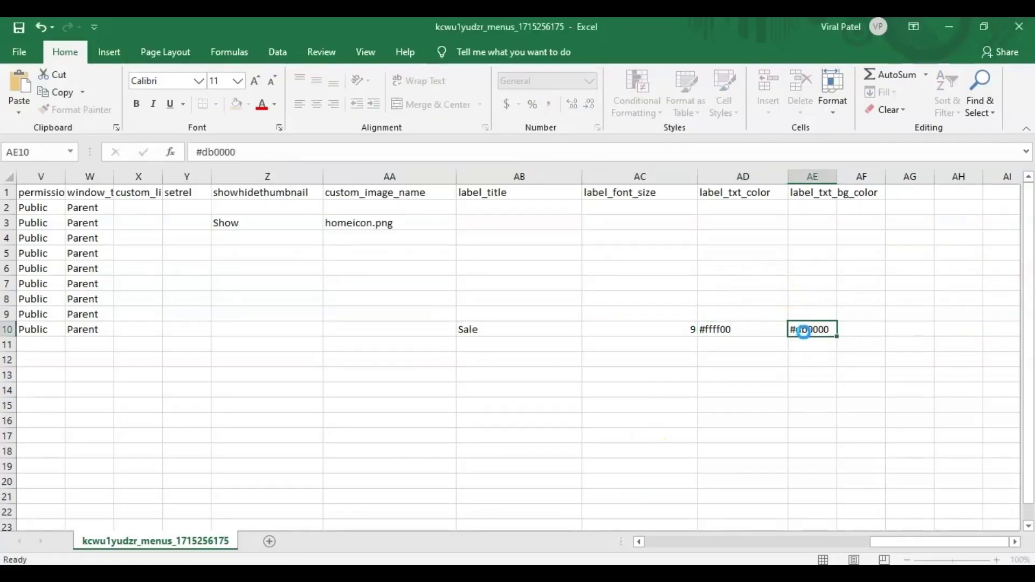
pyautogui.hotkey('alt', 'Tab')
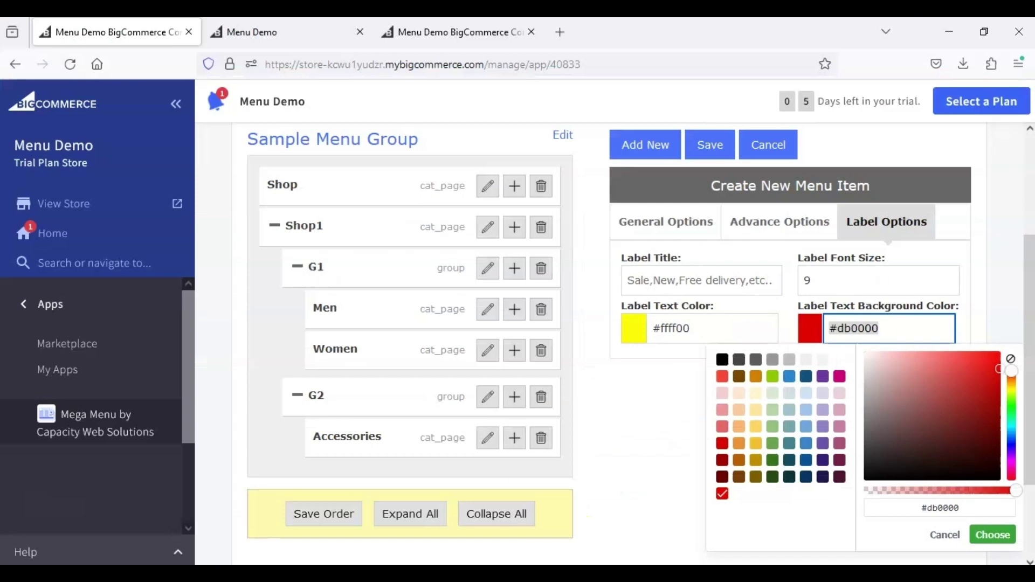
pyautogui.click(615, 414)
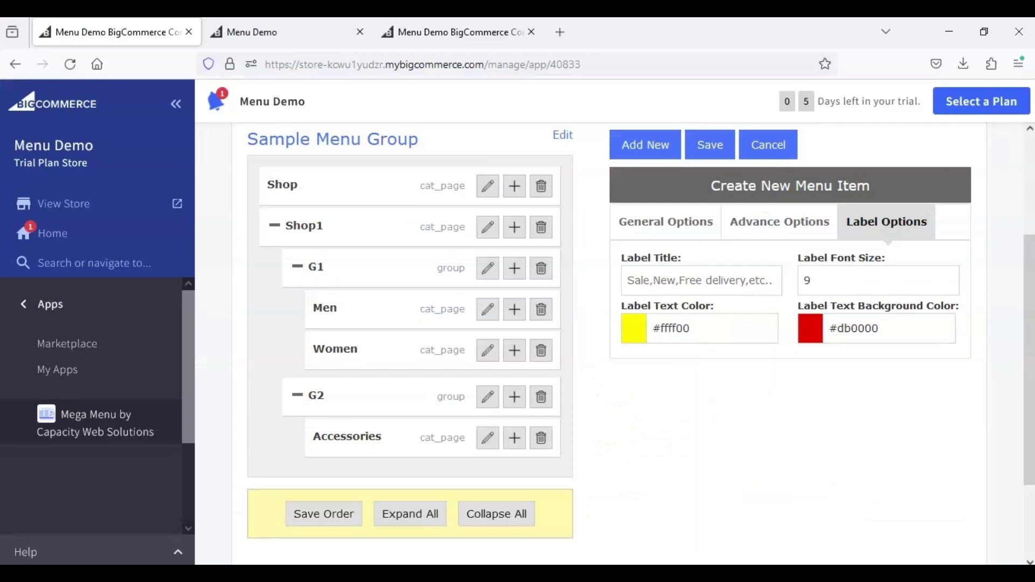
# - Import kcwu1yudzr_menus_1715256175.csv through Import/Export, adding 9 menu items
pyautogui.scroll(3, 1003, 158)
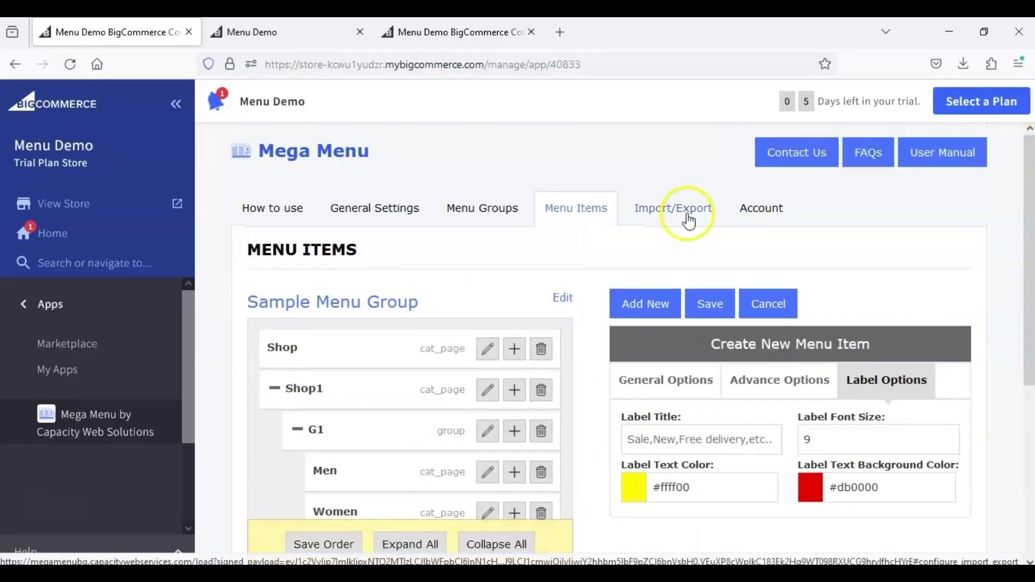
pyautogui.click(688, 213)
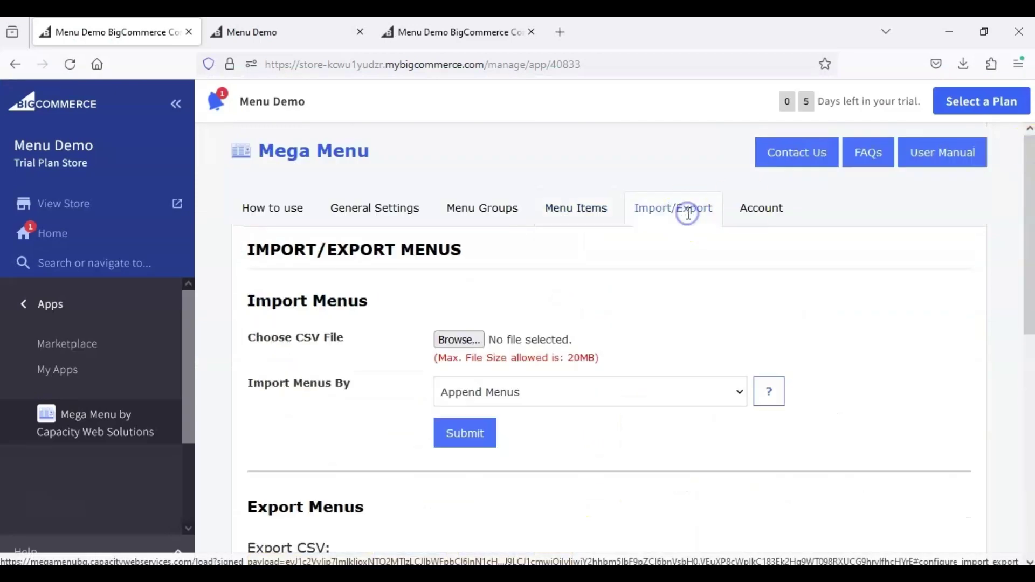
pyautogui.click(462, 345)
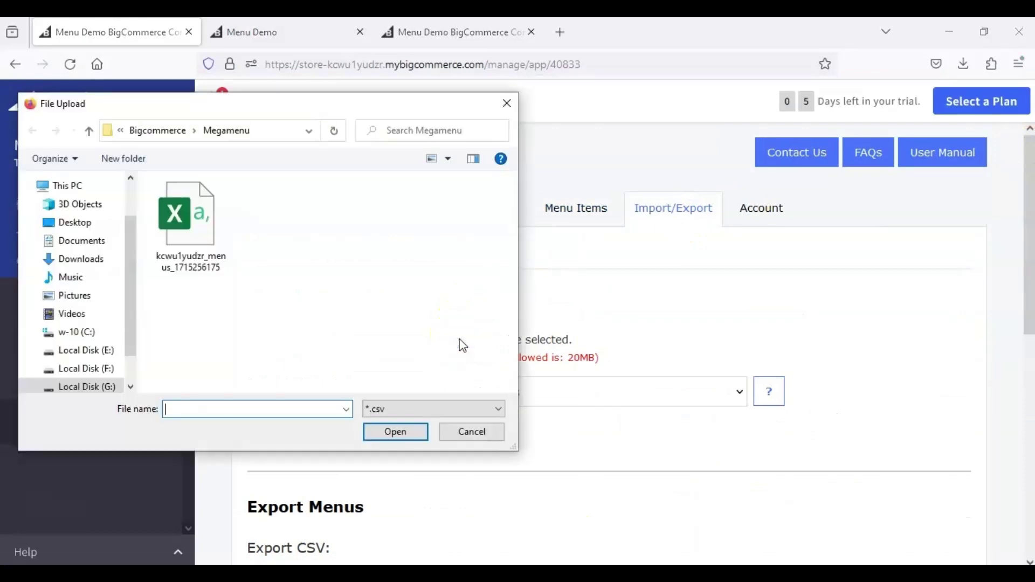
pyautogui.doubleClick(214, 193)
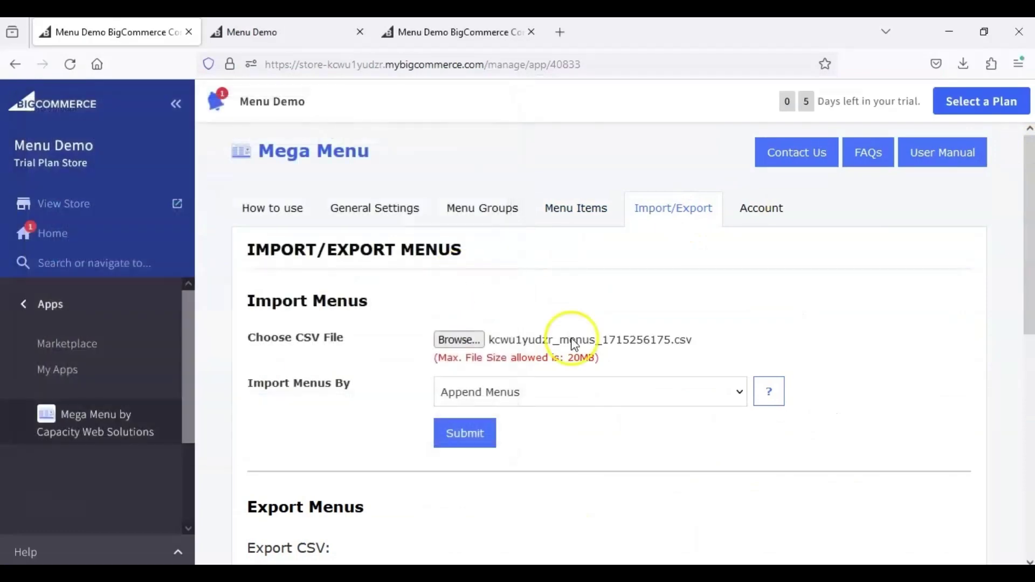
pyautogui.click(454, 441)
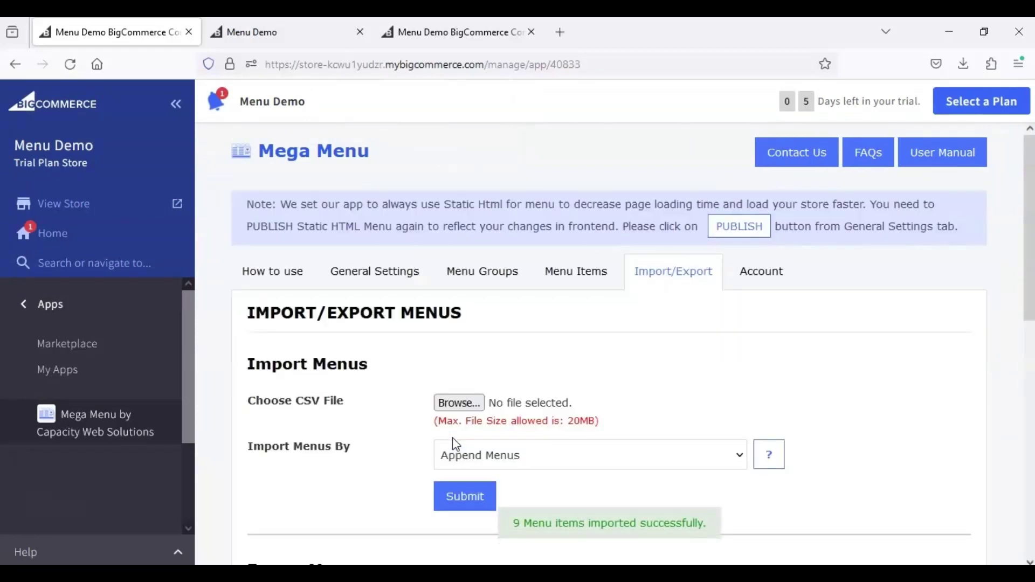
pyautogui.click(572, 274)
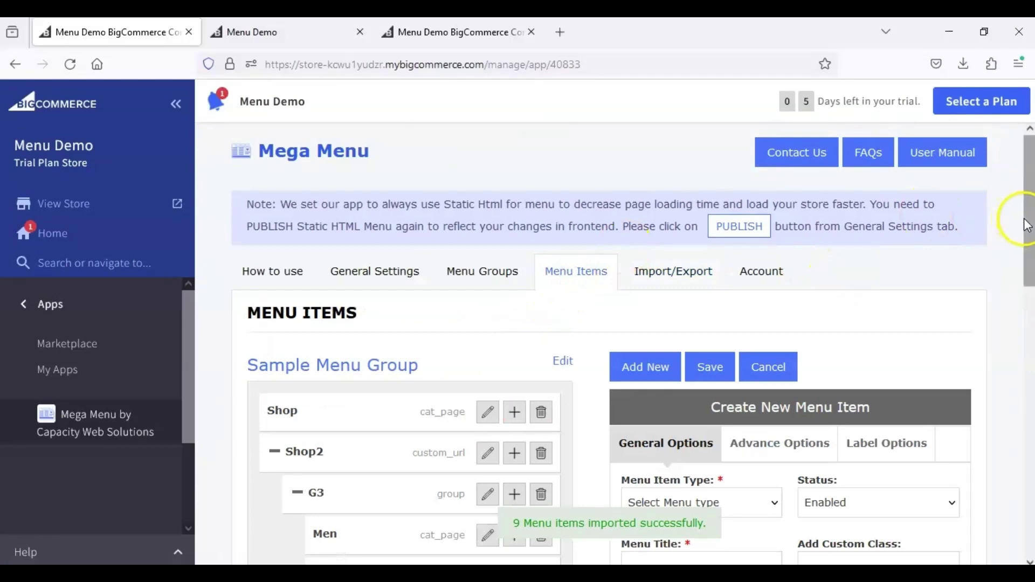
# - Collapse the menu tree and delete the first top-level Shop item, parent only
pyautogui.moveTo(1023, 231); pyautogui.dragTo(1025, 300)
pyautogui.click(493, 546)
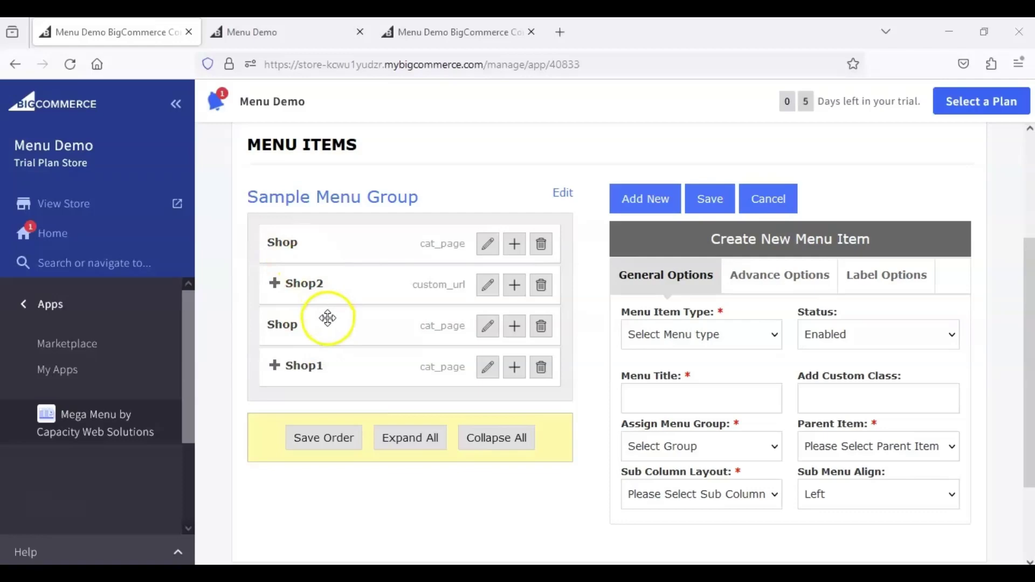
pyautogui.click(542, 249)
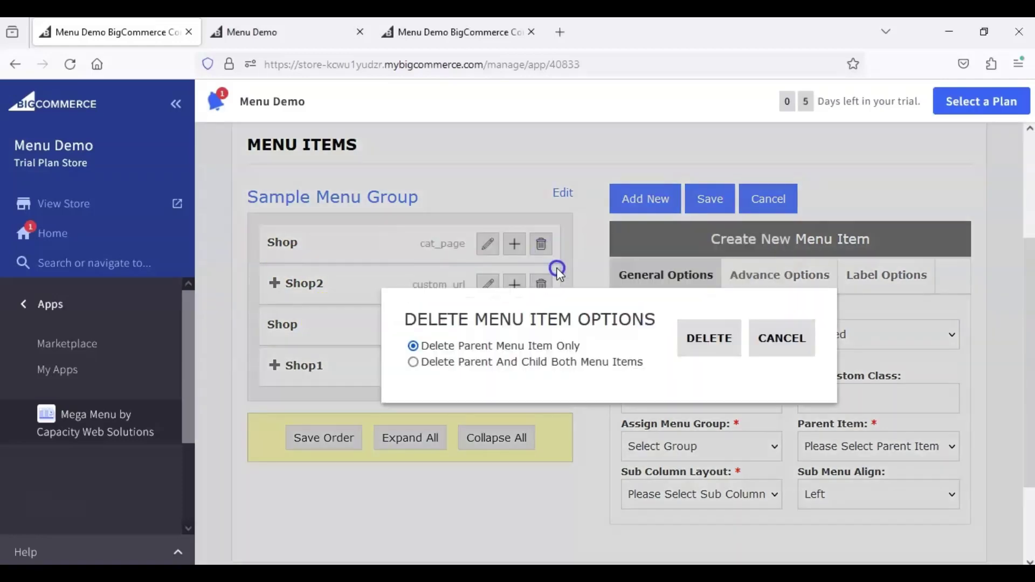
pyautogui.click(692, 339)
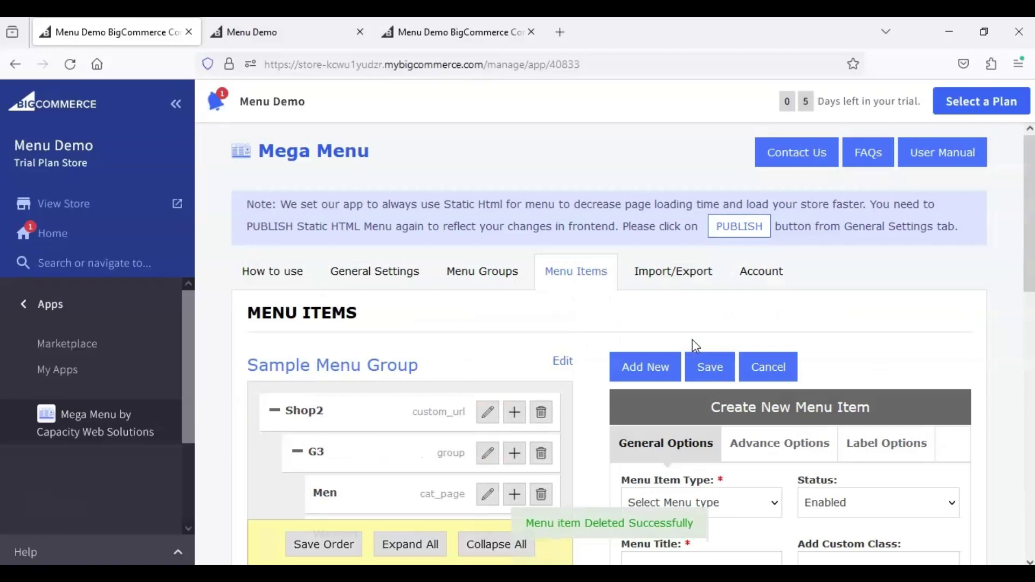
# - Publish the static HTML menu from General Settings
pyautogui.click(723, 235)
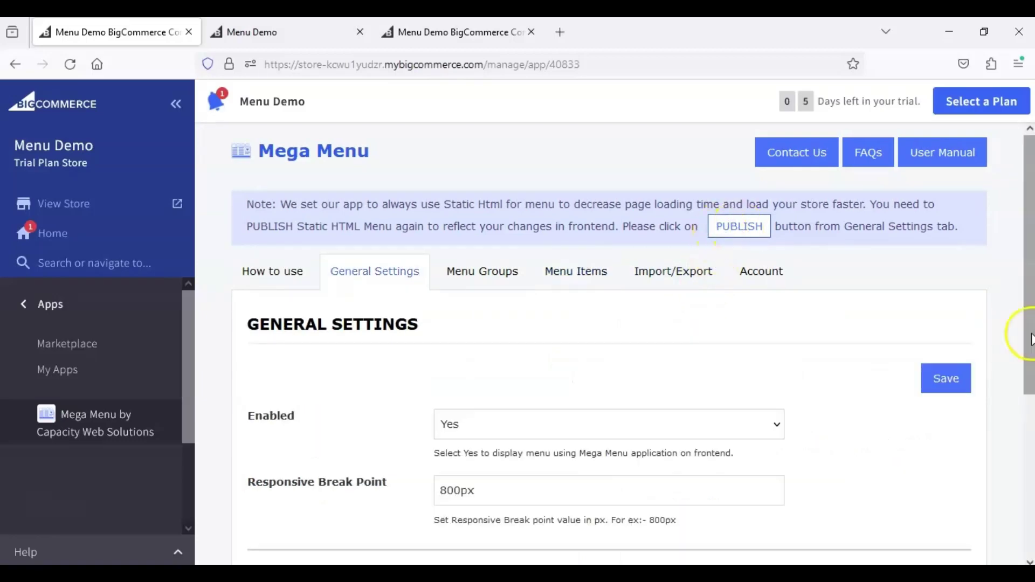
pyautogui.moveTo(1029, 337); pyautogui.dragTo(1021, 500)
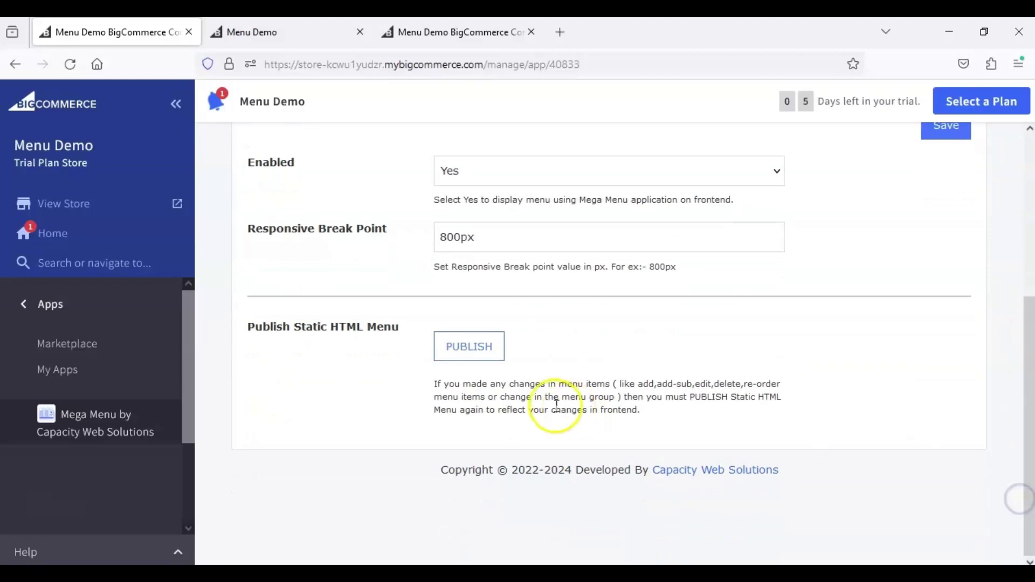
pyautogui.click(491, 355)
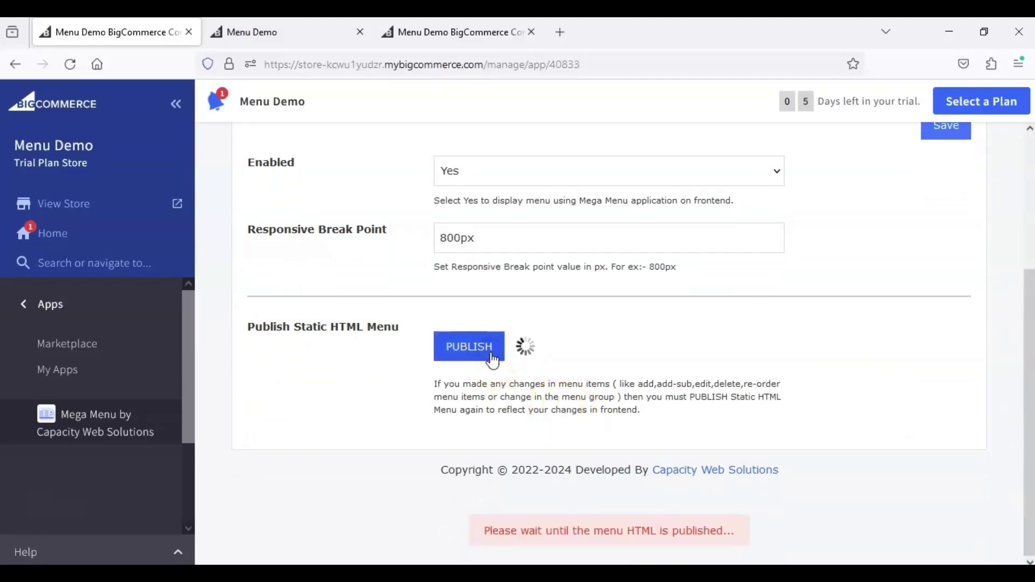
# - Reload the storefront and check SHOP2's Men, Women and Sale-labelled Garden, plus SHOP and SHOP1
pyautogui.click(278, 36)
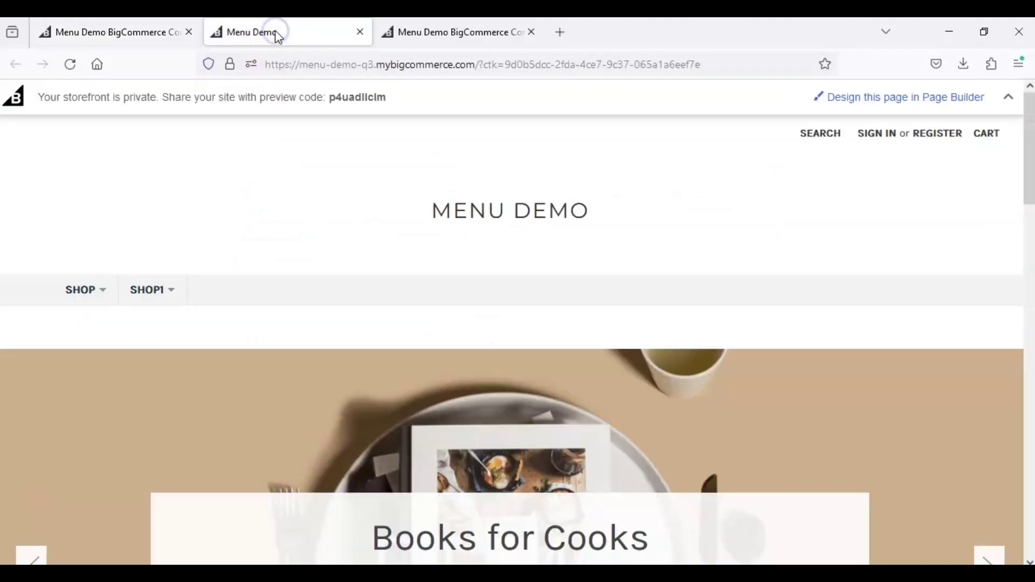
pyautogui.press('F5')
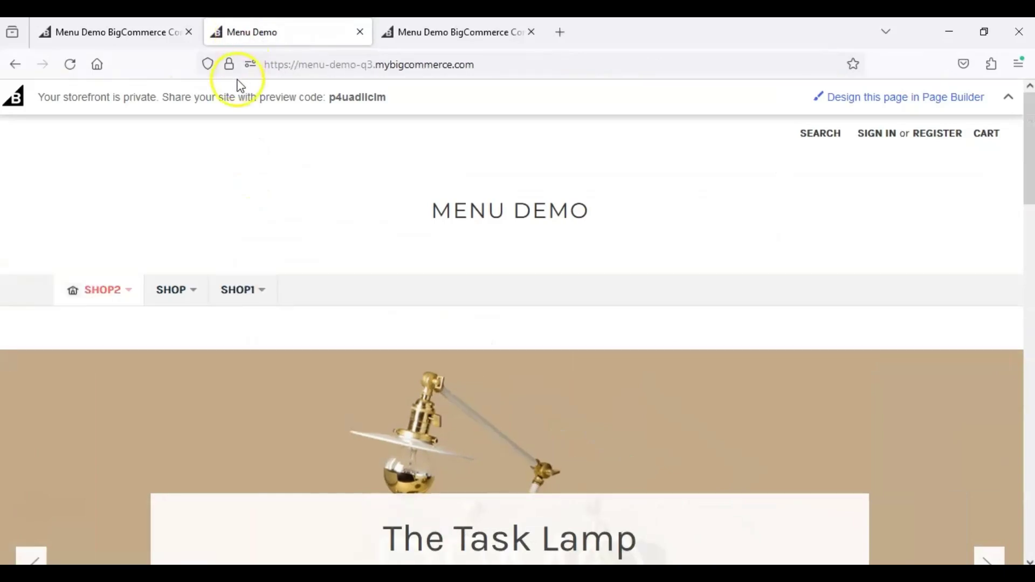
pyautogui.moveTo(127, 287)
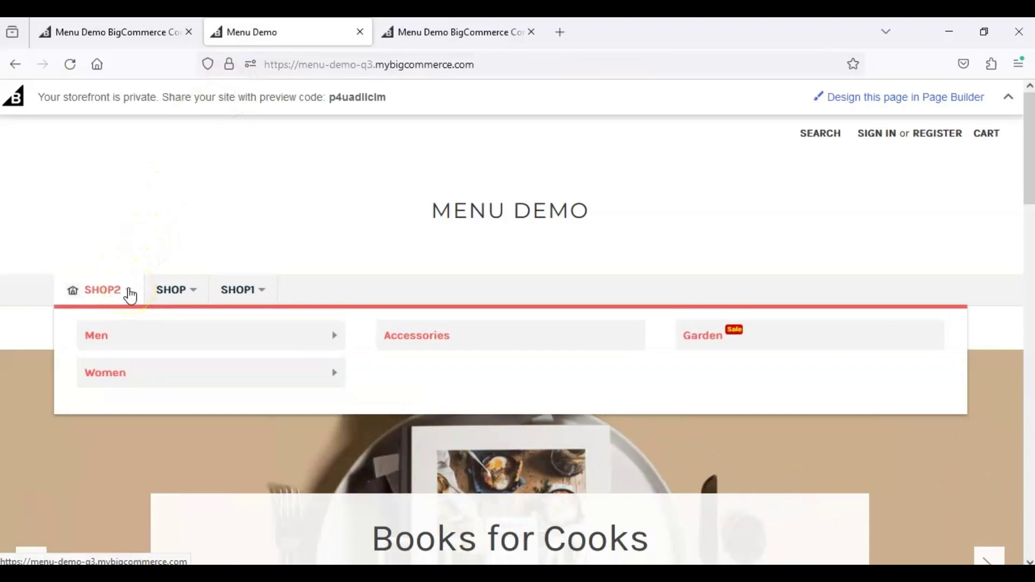
pyautogui.moveTo(207, 333)
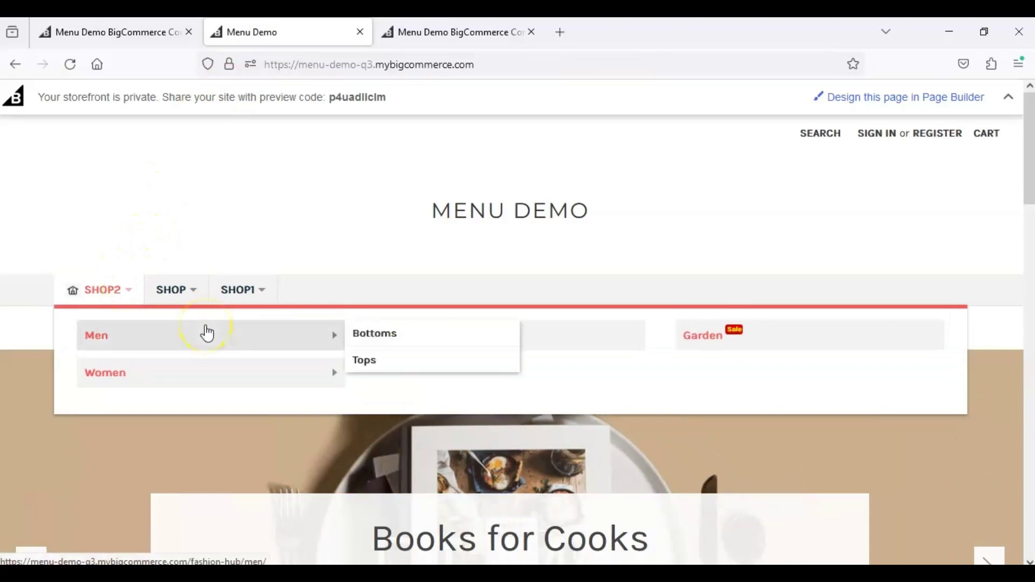
pyautogui.moveTo(210, 372)
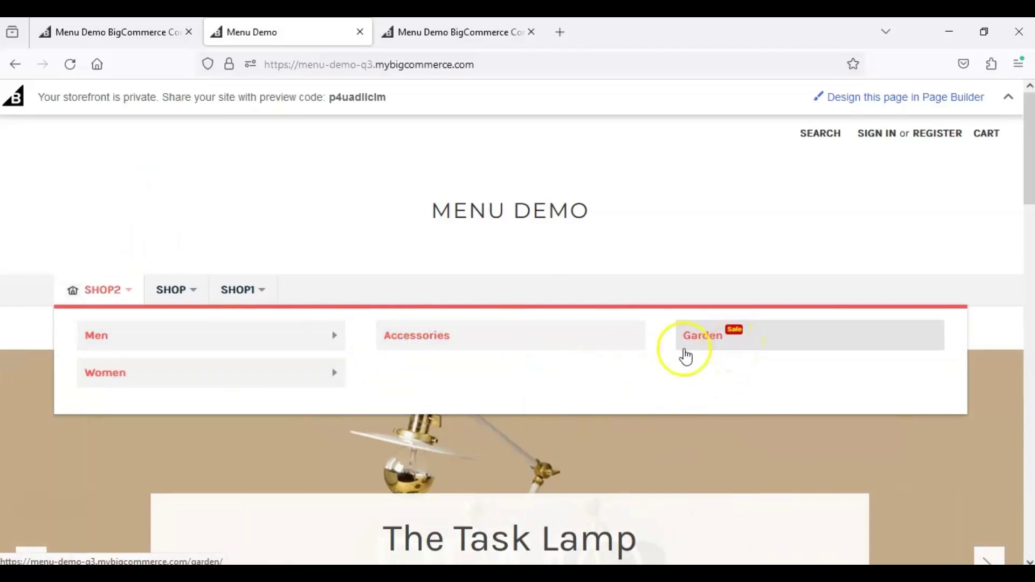
pyautogui.moveTo(139, 328)
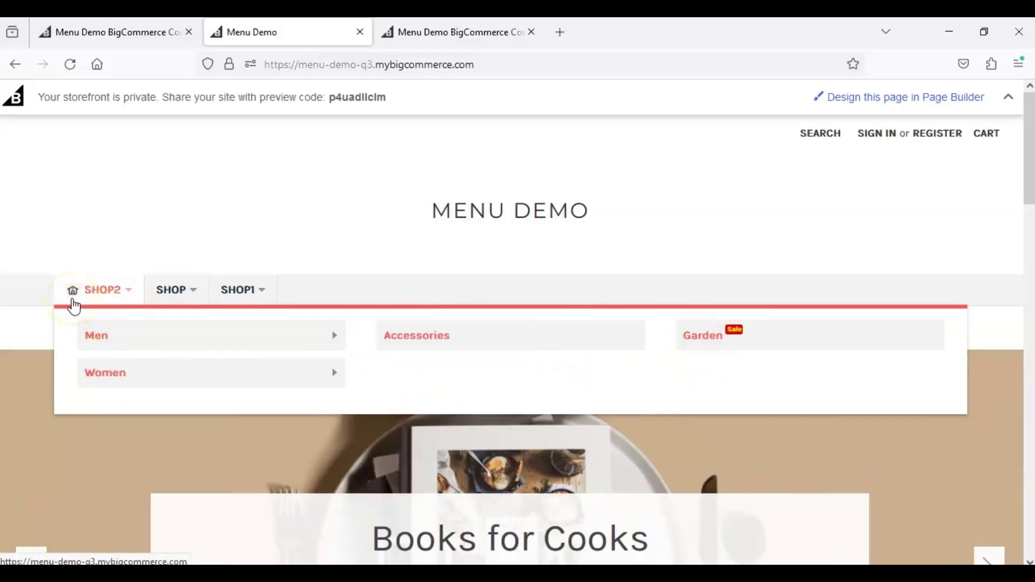
pyautogui.moveTo(179, 294)
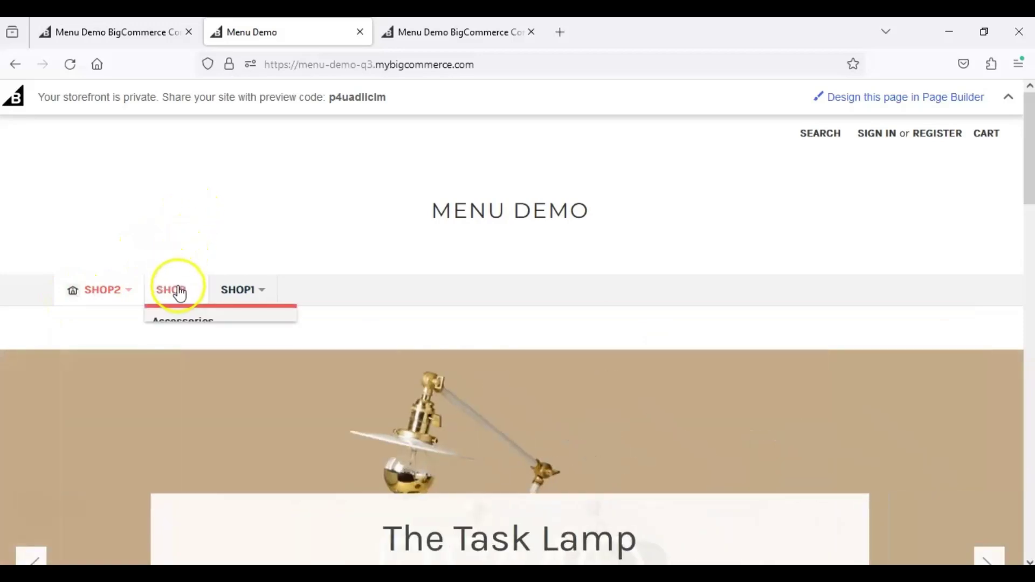
pyautogui.moveTo(239, 291)
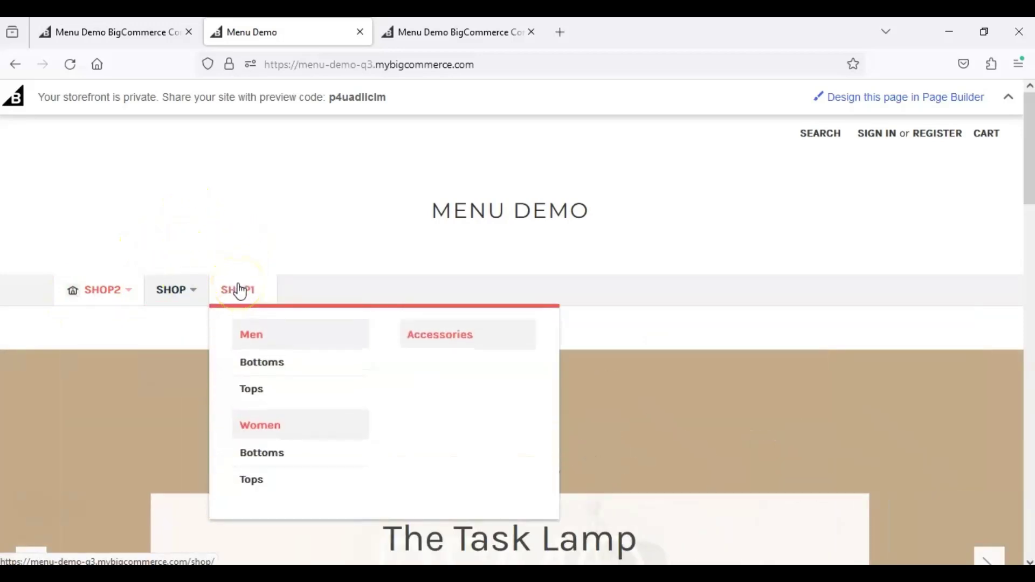
pyautogui.click(110, 33)
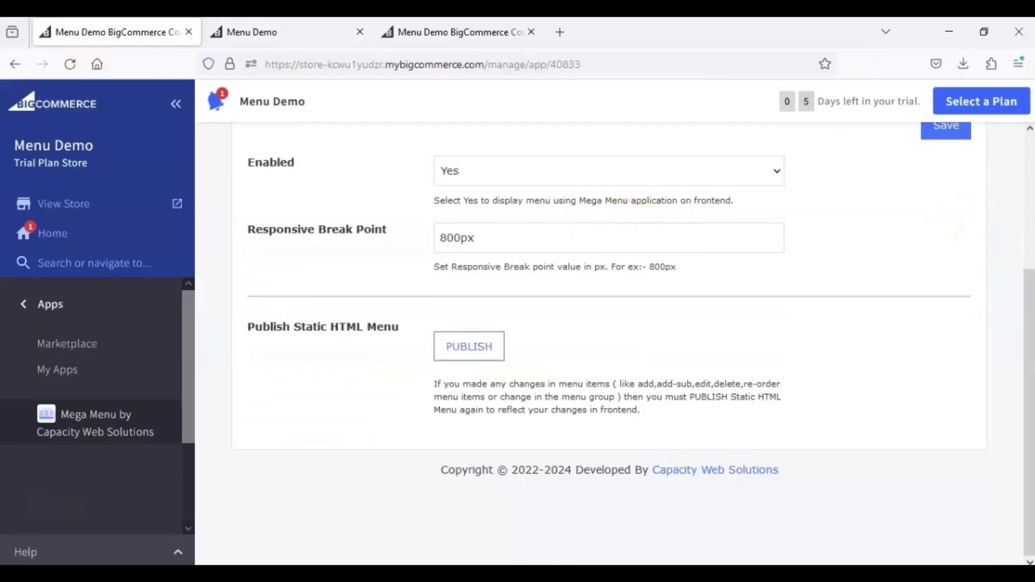
# - Set the Sample Menu Group's alignment to Vertical and save the group
pyautogui.scroll(4, 1028, 183)
pyautogui.click(630, 208)
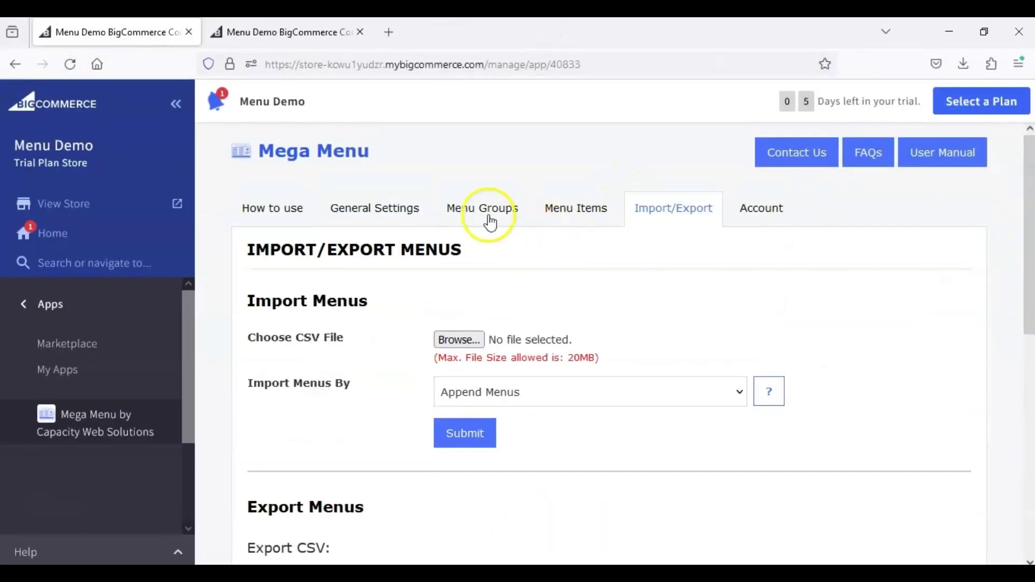
pyautogui.click(488, 214)
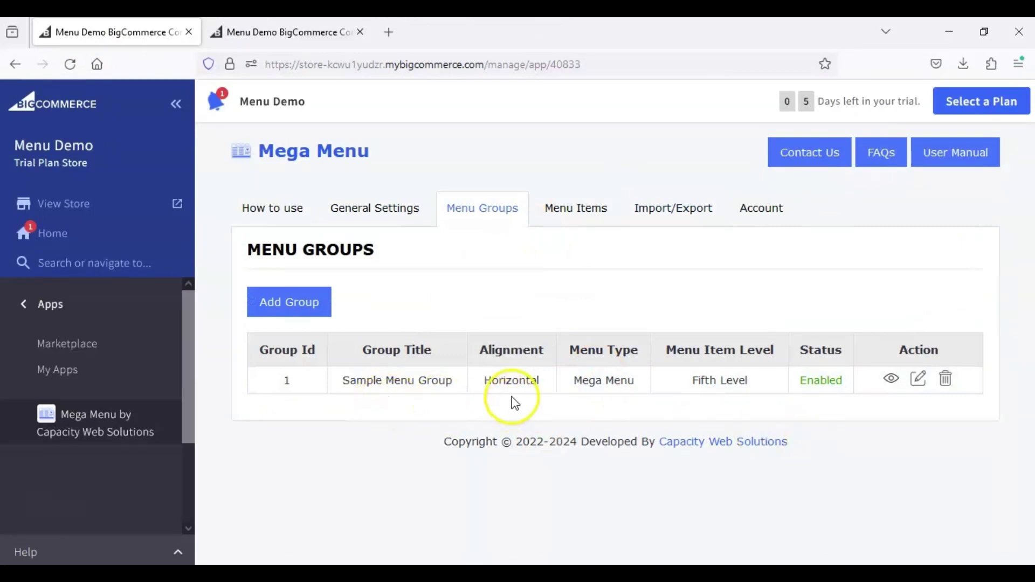
pyautogui.click(917, 389)
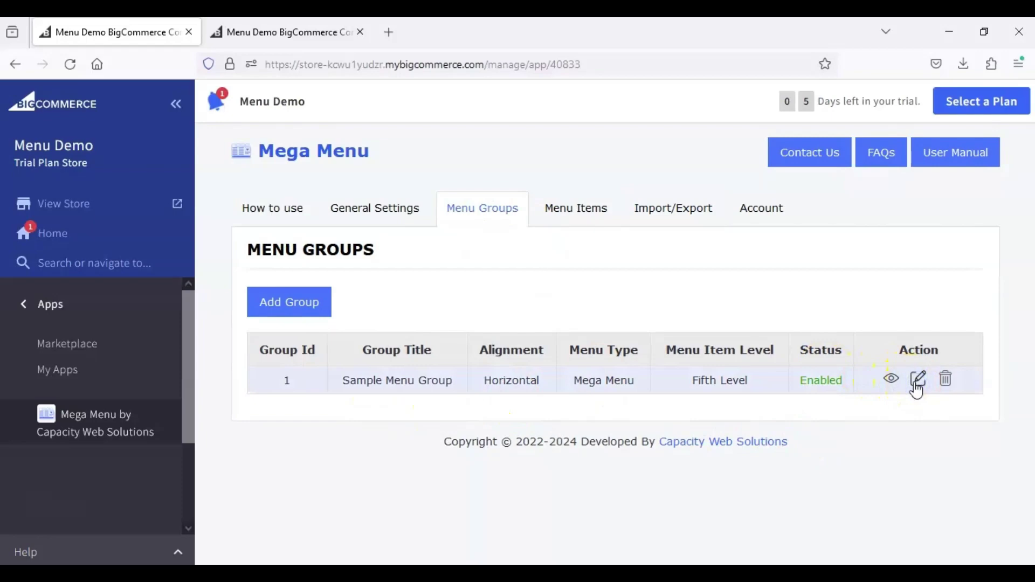
pyautogui.click(916, 389)
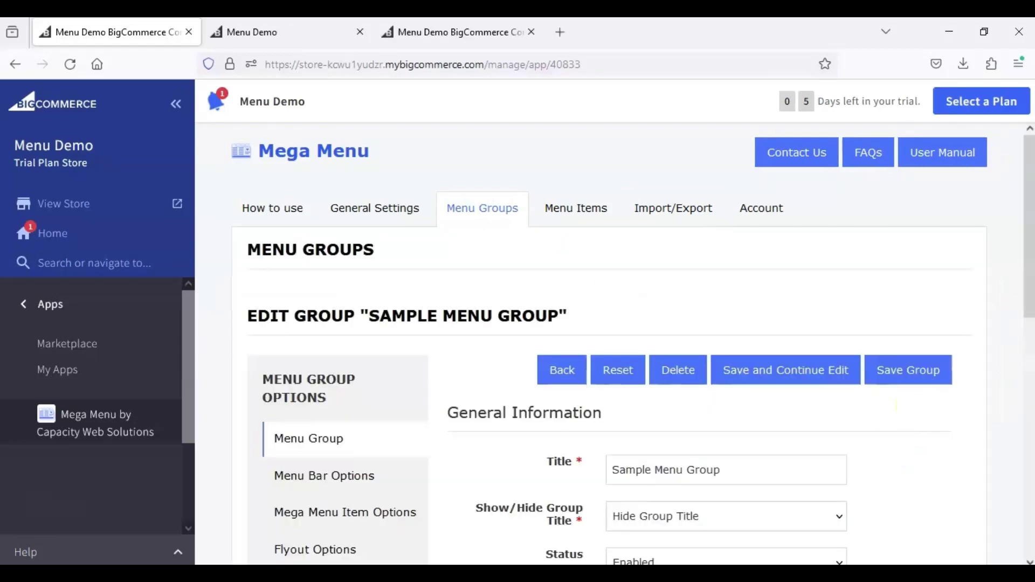
pyautogui.moveTo(1028, 300); pyautogui.dragTo(1029, 474)
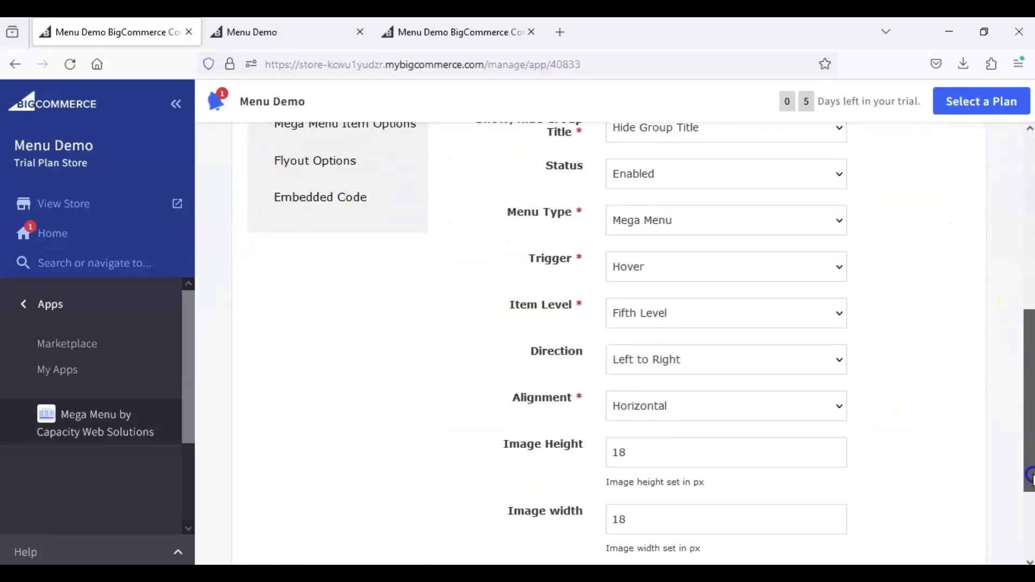
pyautogui.click(736, 415)
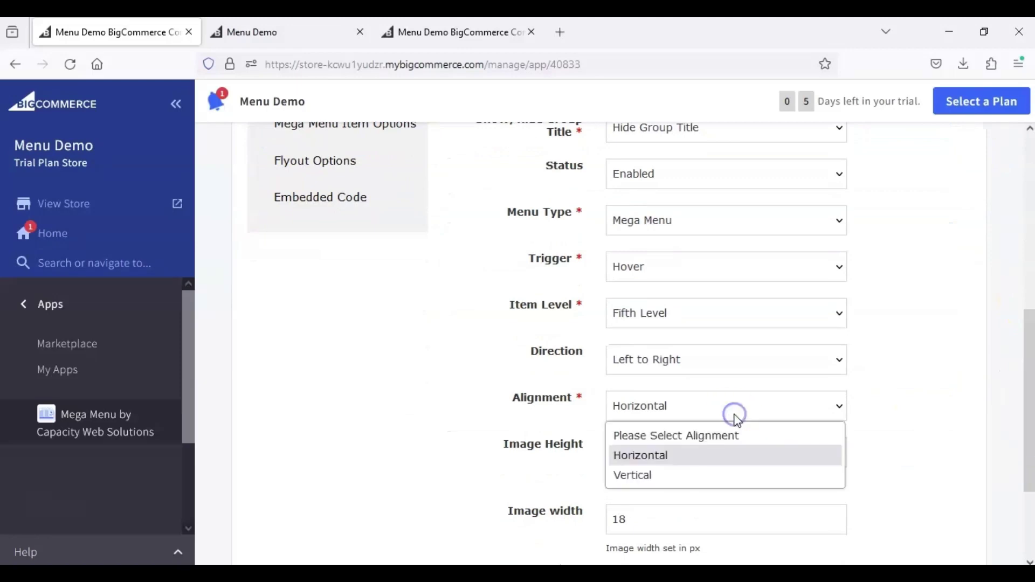
pyautogui.click(707, 474)
pyautogui.scroll(7, 1027, 175)
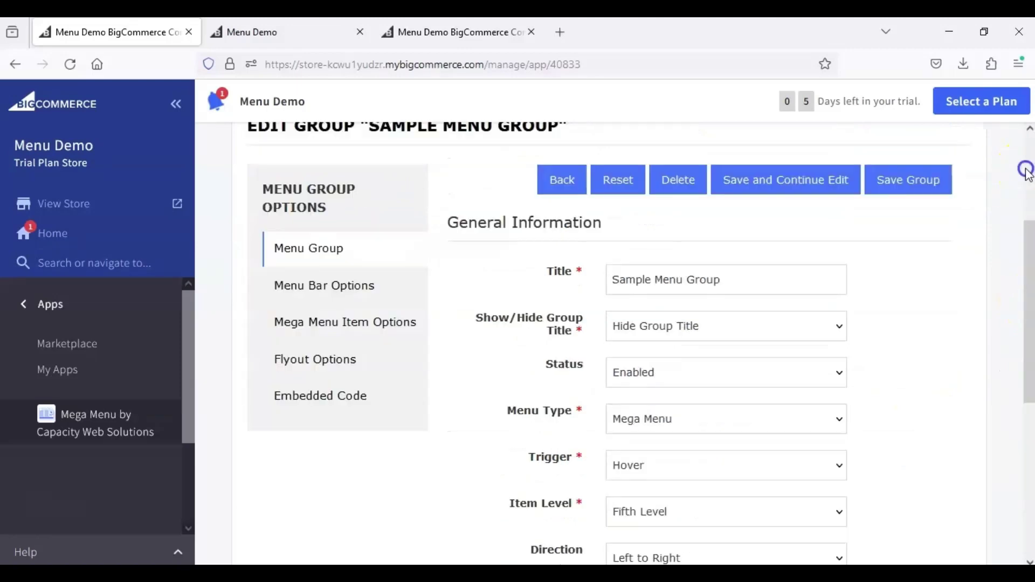
pyautogui.click(939, 355)
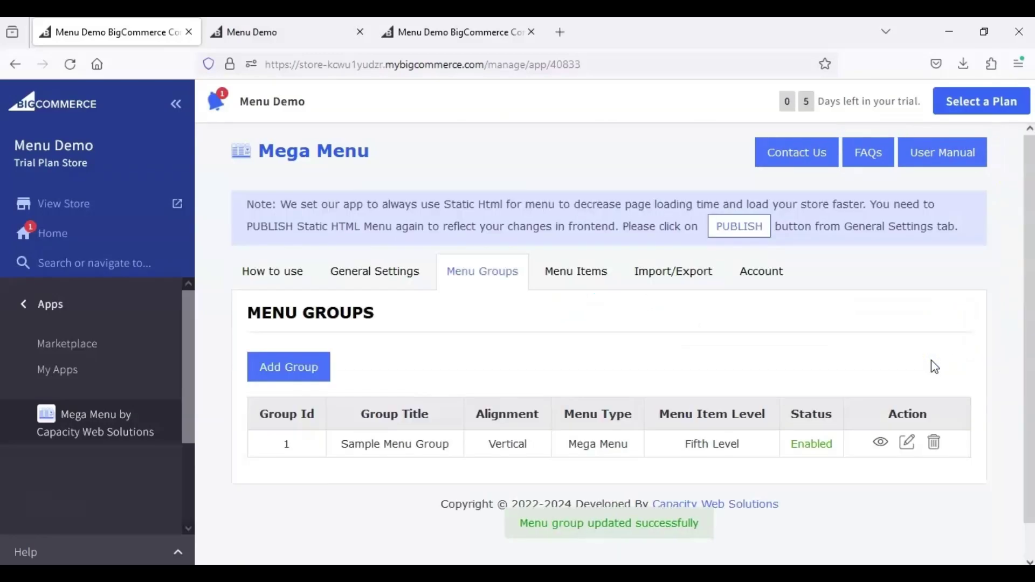
# - Republish the static HTML menu from General Settings
pyautogui.click(752, 227)
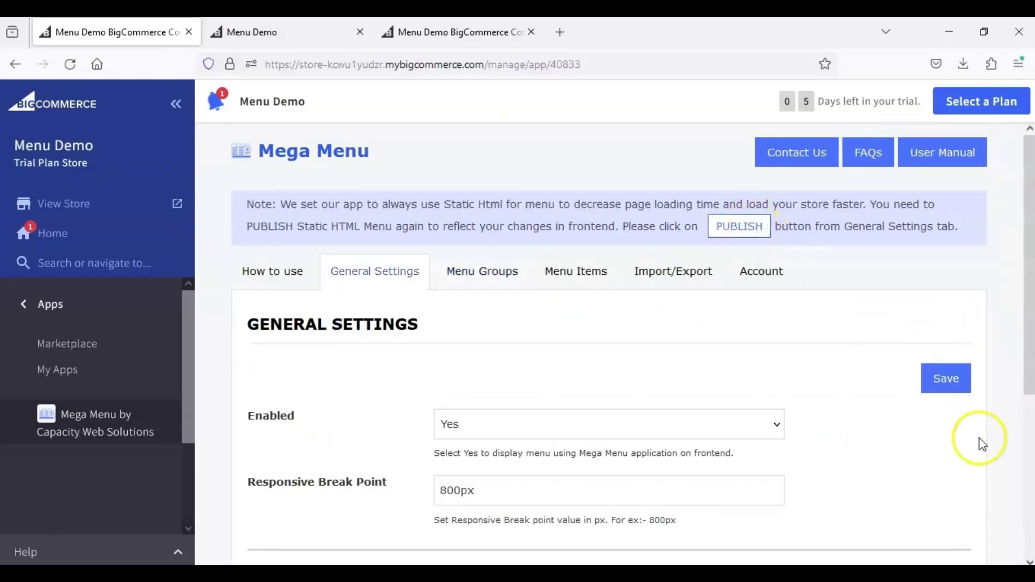
pyautogui.scroll(-5, 1028, 462)
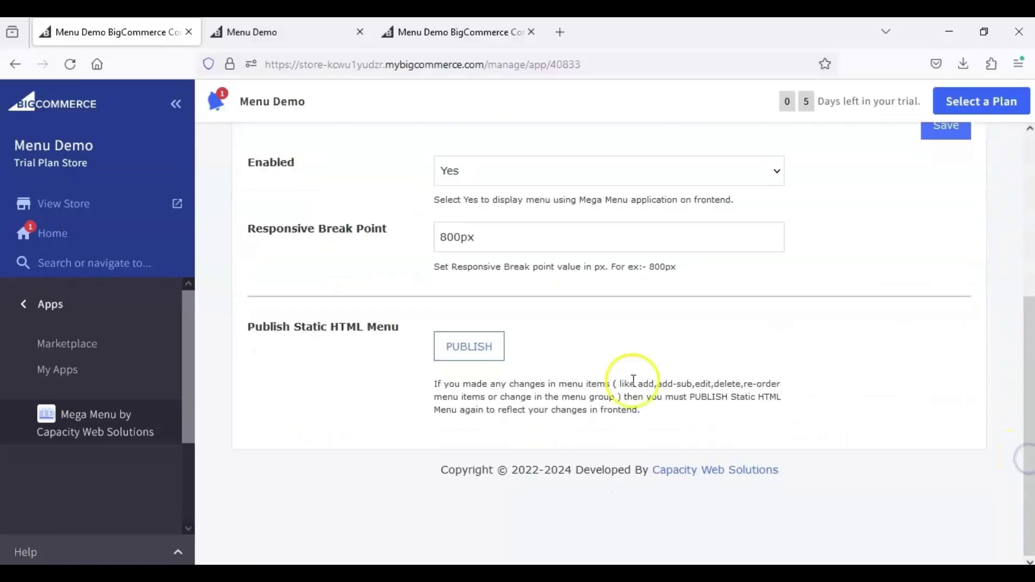
pyautogui.click(493, 353)
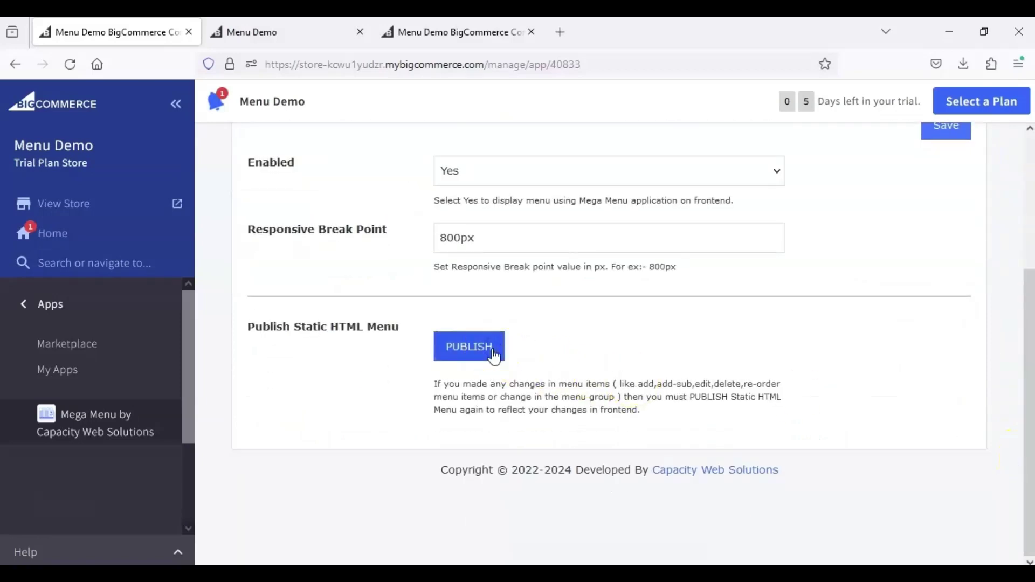
# - Open the storefront Shop page and check the vertical SHOP1, SHOP and SHOP2 flyouts
pyautogui.click(261, 30)
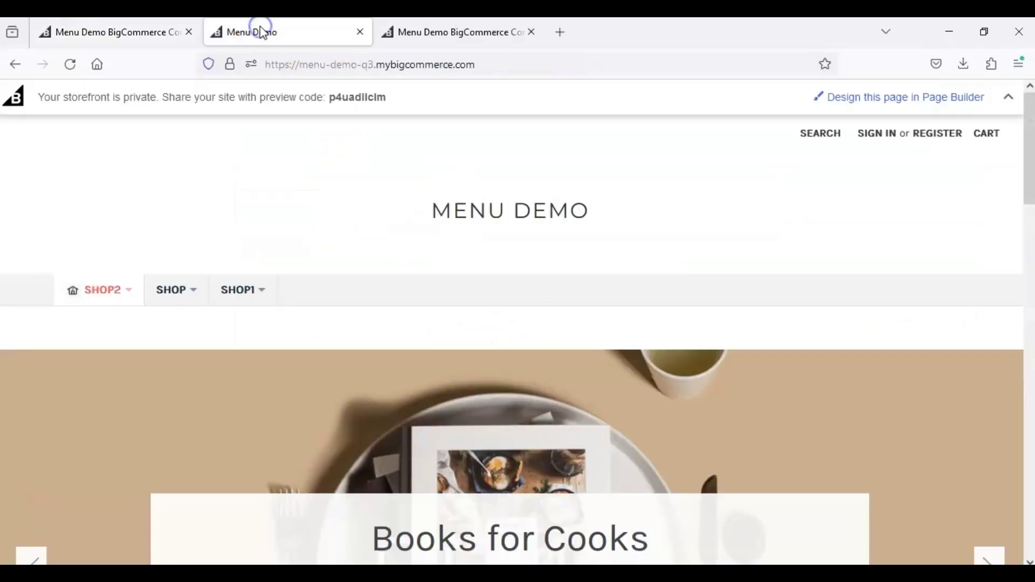
pyautogui.moveTo(181, 298)
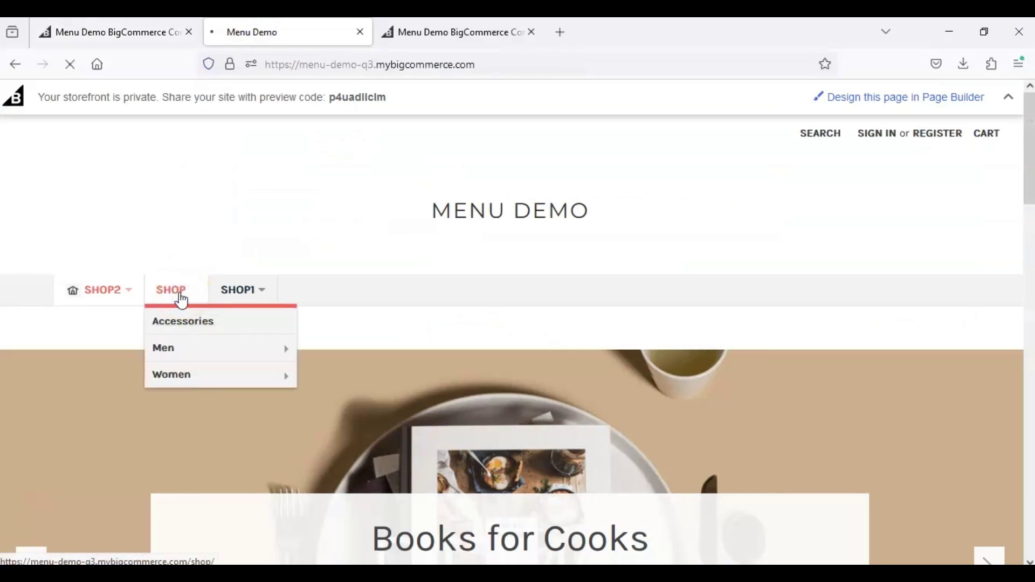
pyautogui.click(181, 300)
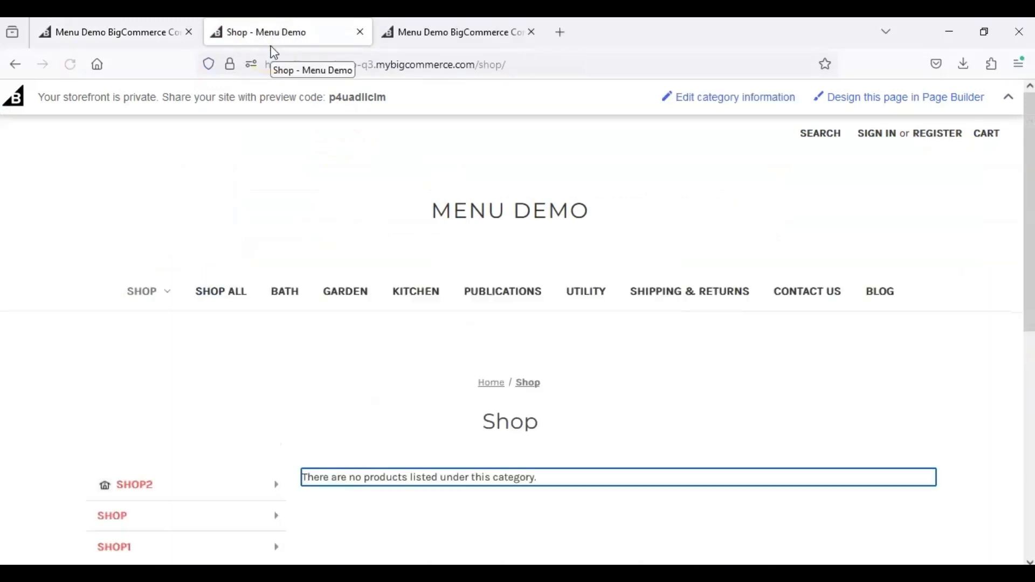
pyautogui.click(1027, 173)
pyautogui.moveTo(1026, 172); pyautogui.dragTo(1022, 297)
pyautogui.click(893, 322)
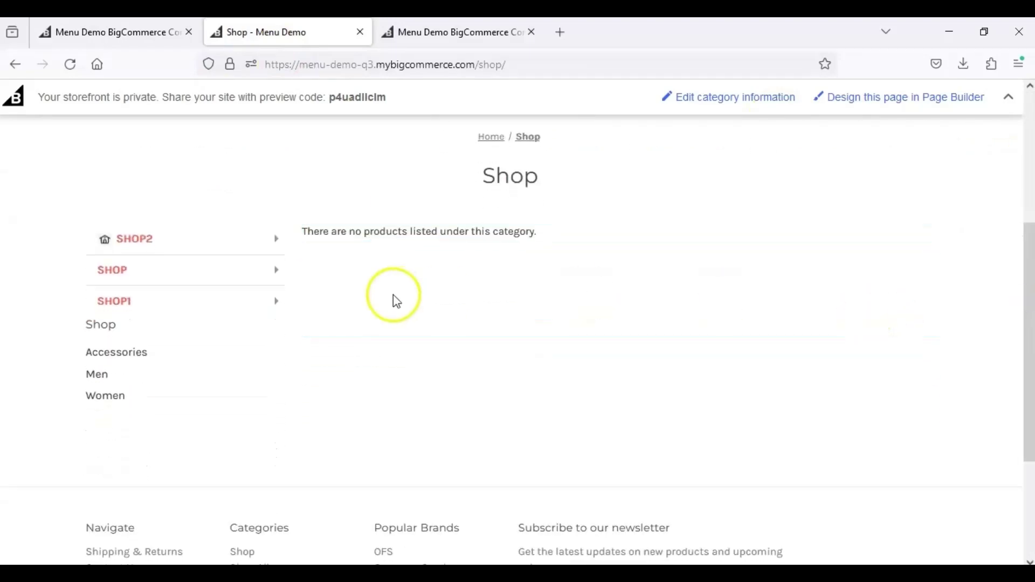
pyautogui.moveTo(257, 316)
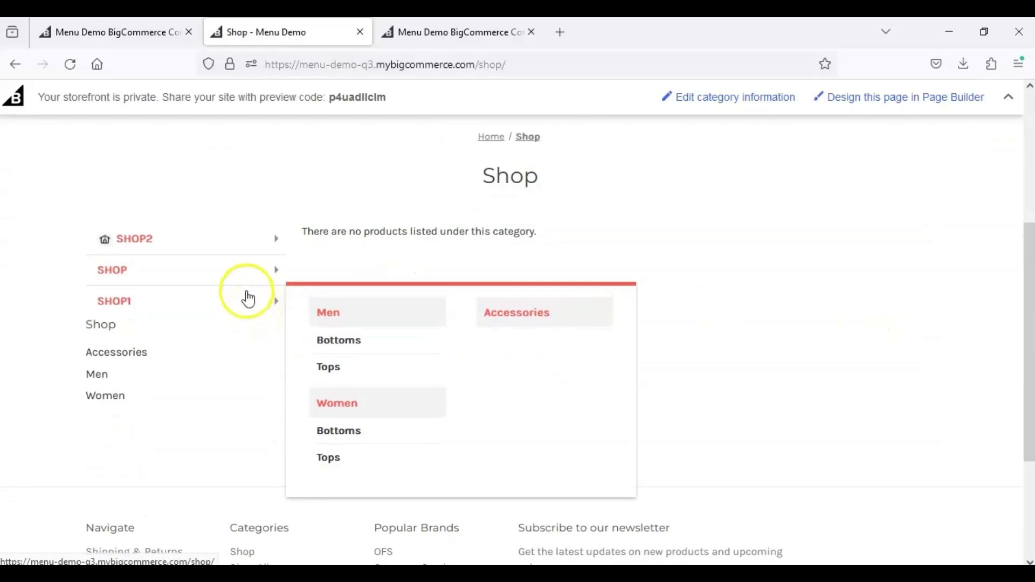
pyautogui.moveTo(251, 289)
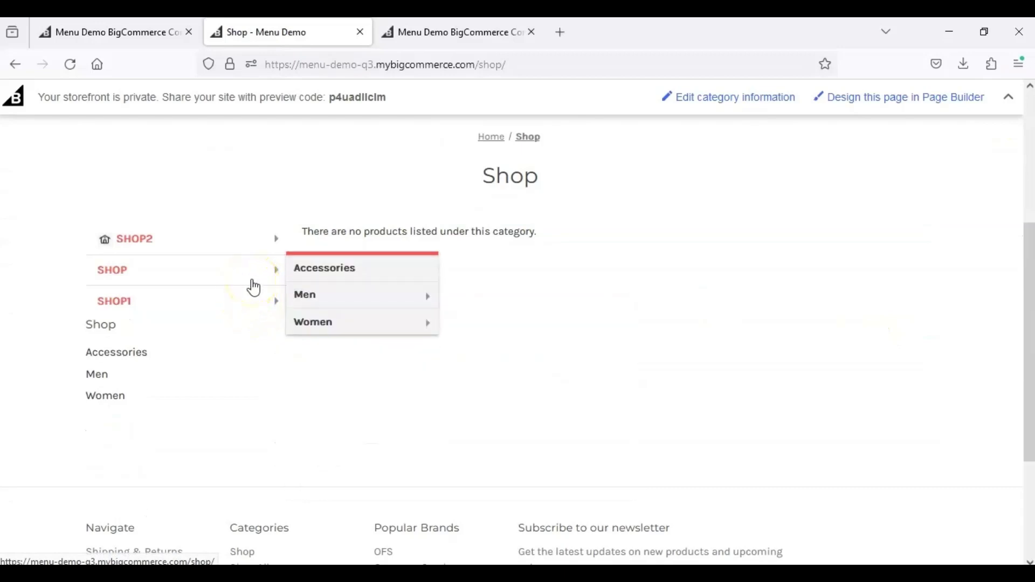
pyautogui.moveTo(242, 253)
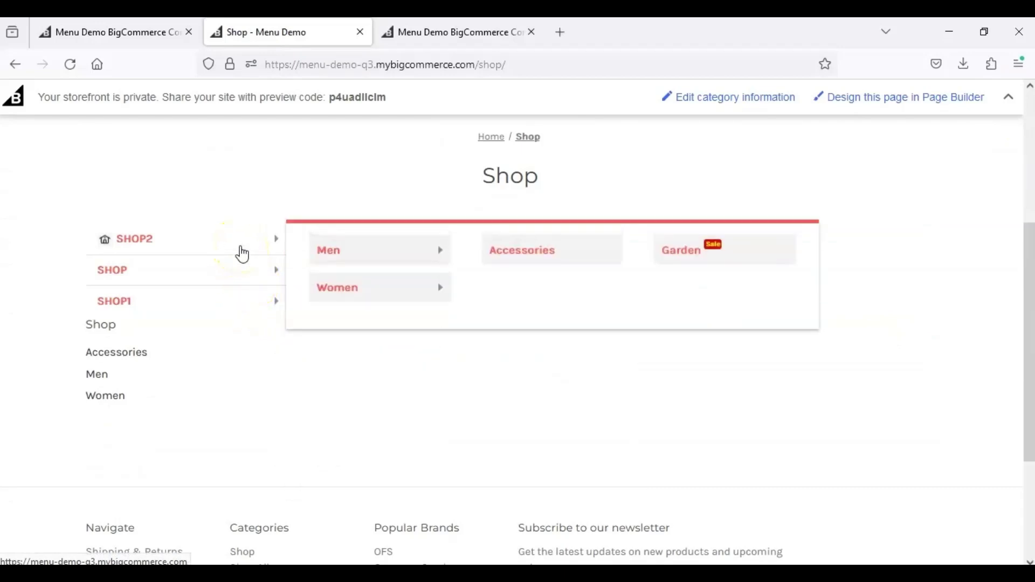